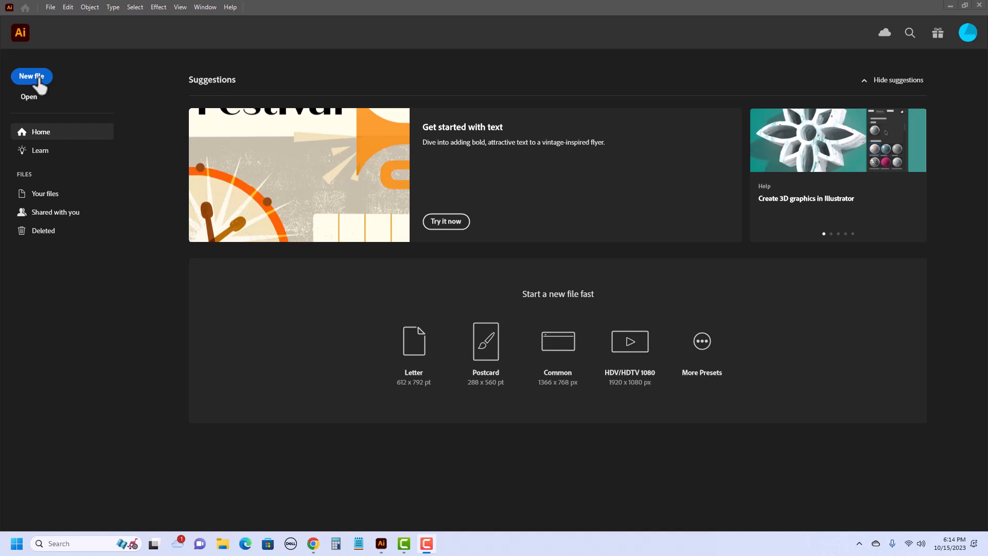
# - Create a new 1366 x 768 px document with one landscape artboard and RGB Color mode
pyautogui.click(38, 78)
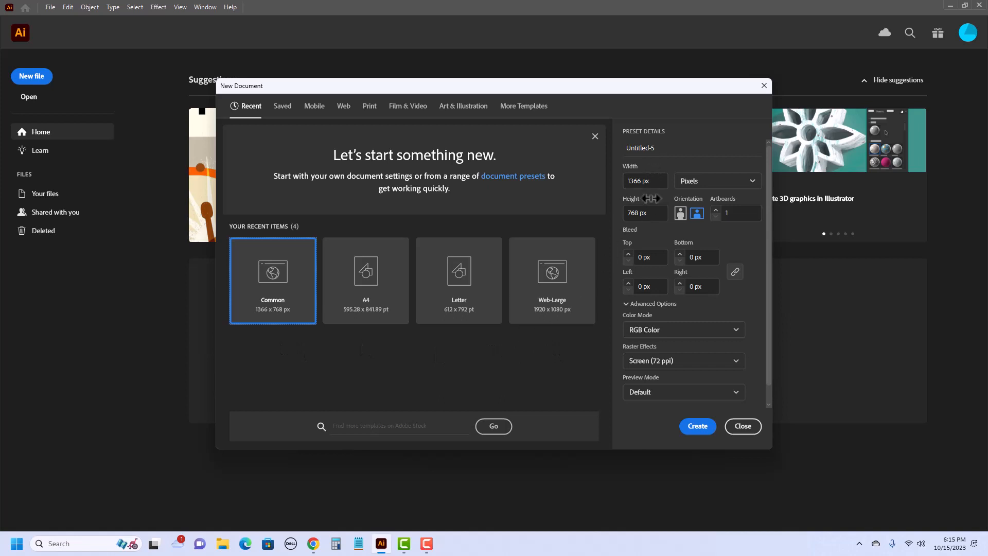
pyautogui.click(710, 186)
pyautogui.click(710, 185)
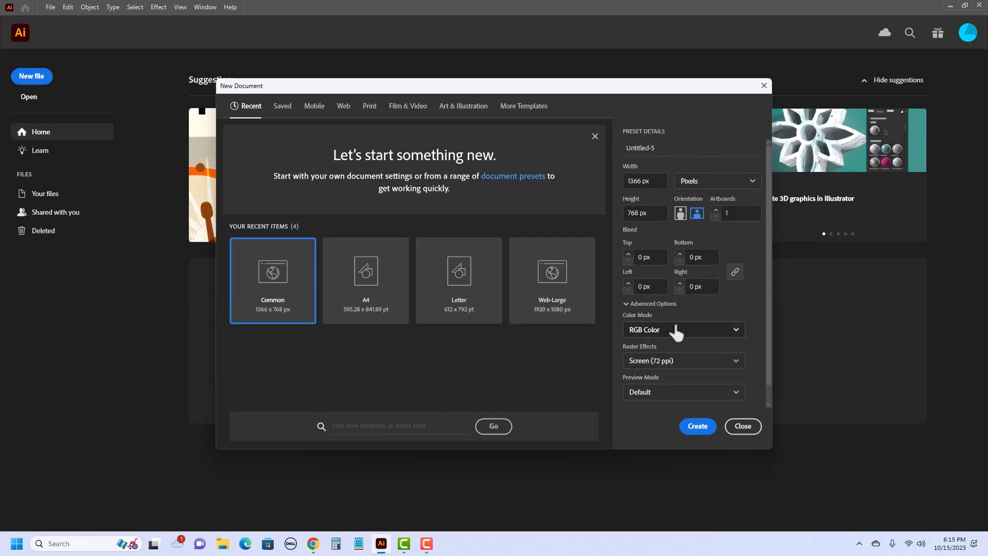
pyautogui.click(674, 335)
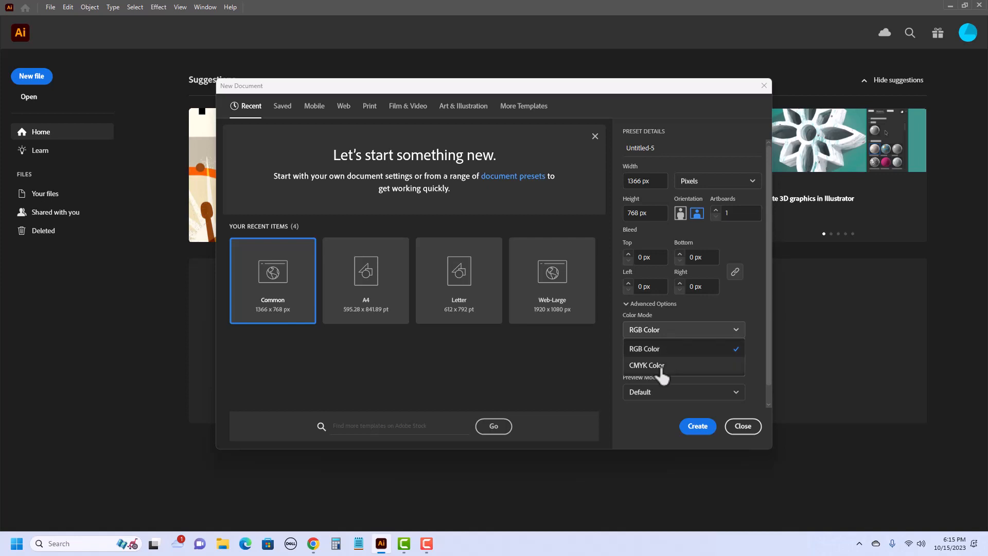
pyautogui.click(672, 350)
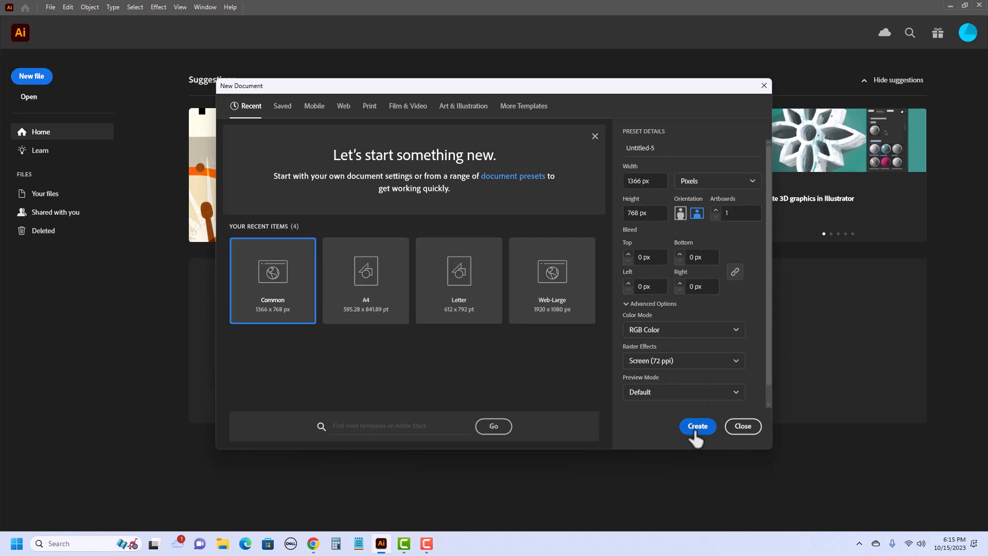
pyautogui.click(698, 427)
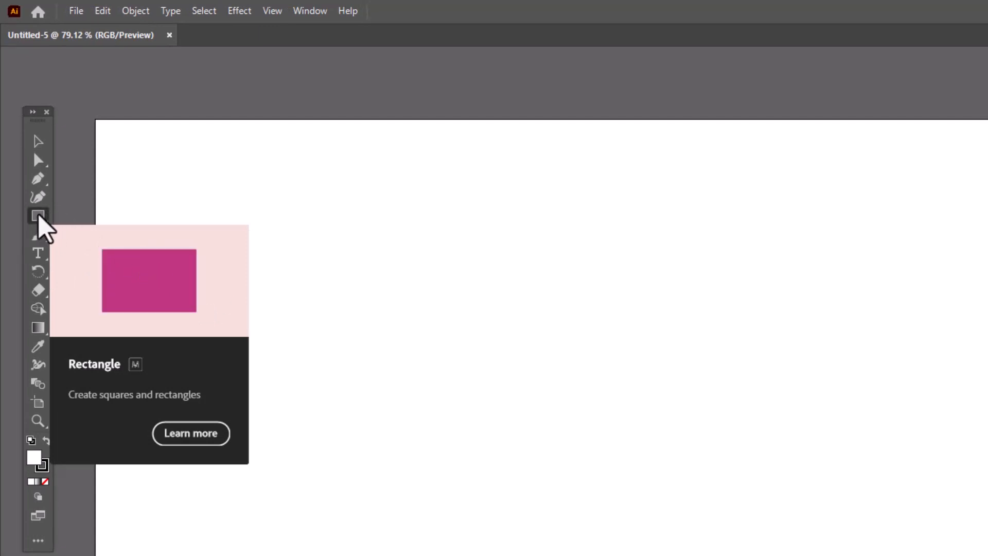
# - Draw a rectangle of about 290 x 205 px in the artboard's upper-left area with the Rectangle tool
pyautogui.click(43, 216)
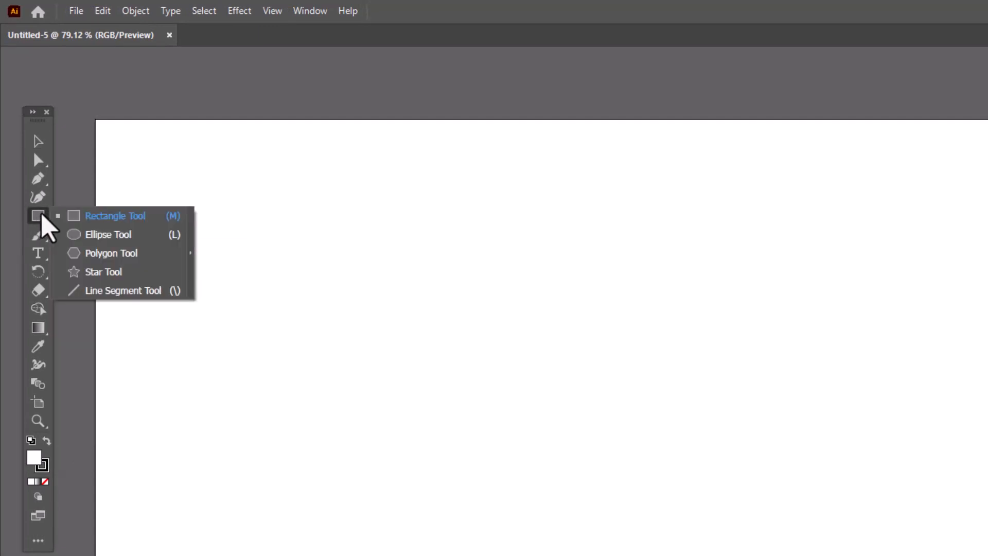
pyautogui.click(110, 217)
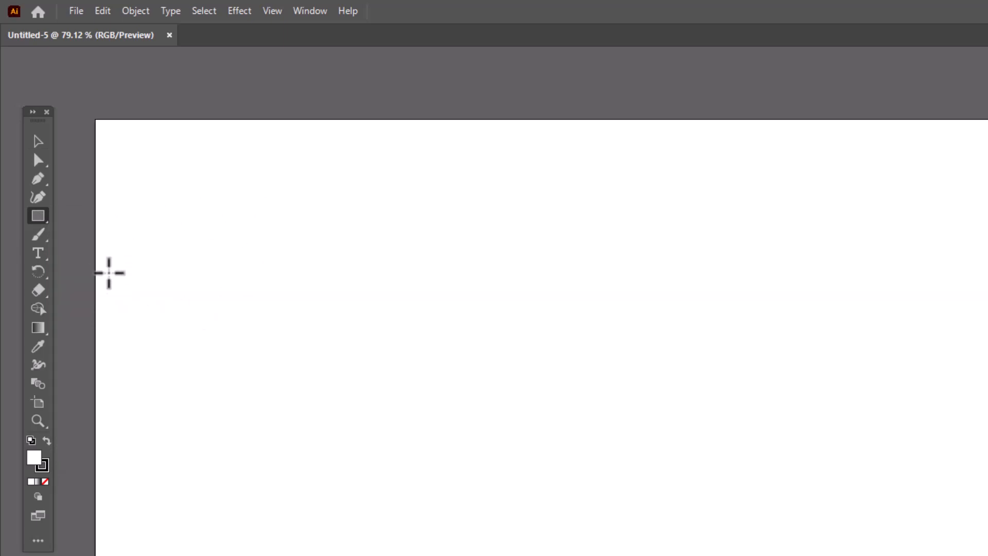
pyautogui.moveTo(222, 181)
pyautogui.mouseDown()
pyautogui.moveTo(316, 233)
pyautogui.moveTo(447, 339)
pyautogui.mouseUp()
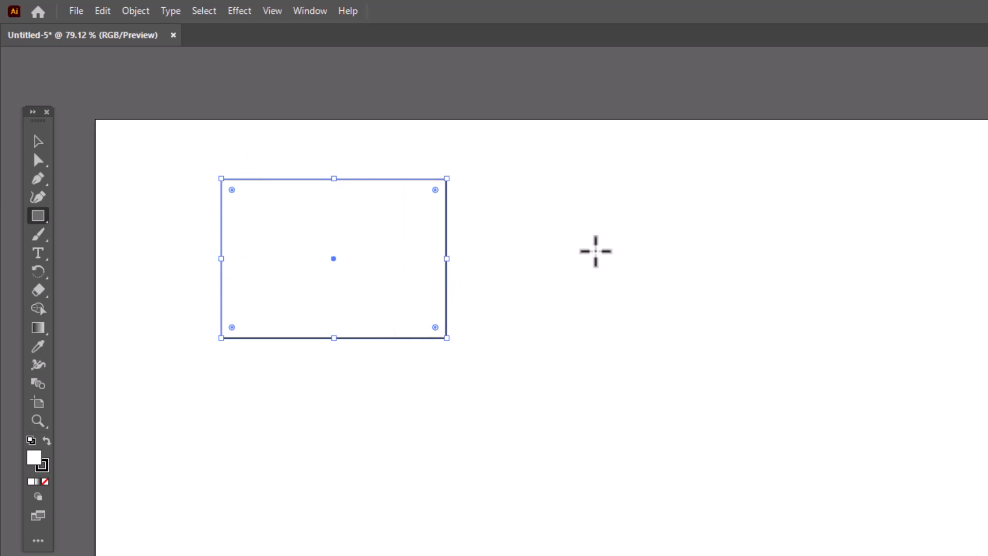
pyautogui.click(604, 243)
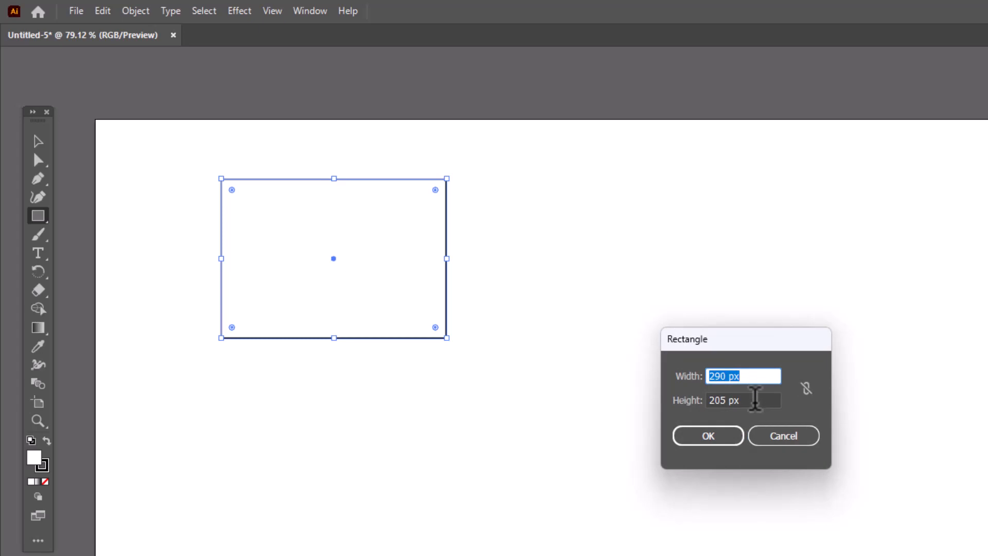
pyautogui.click(772, 441)
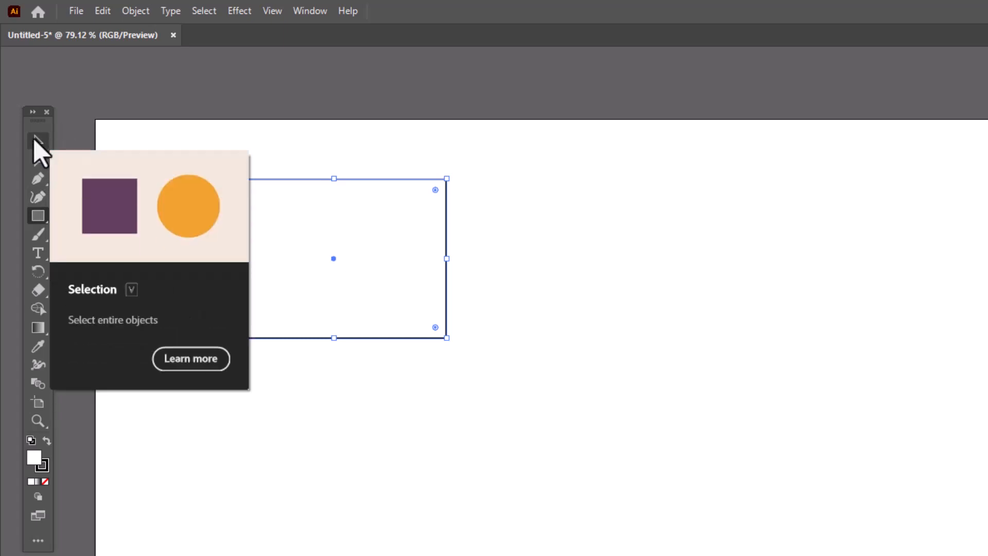
# - Move the rectangle to the right side of the artboard, centred at about X 1172 px, Y 236 px
pyautogui.click(35, 141)
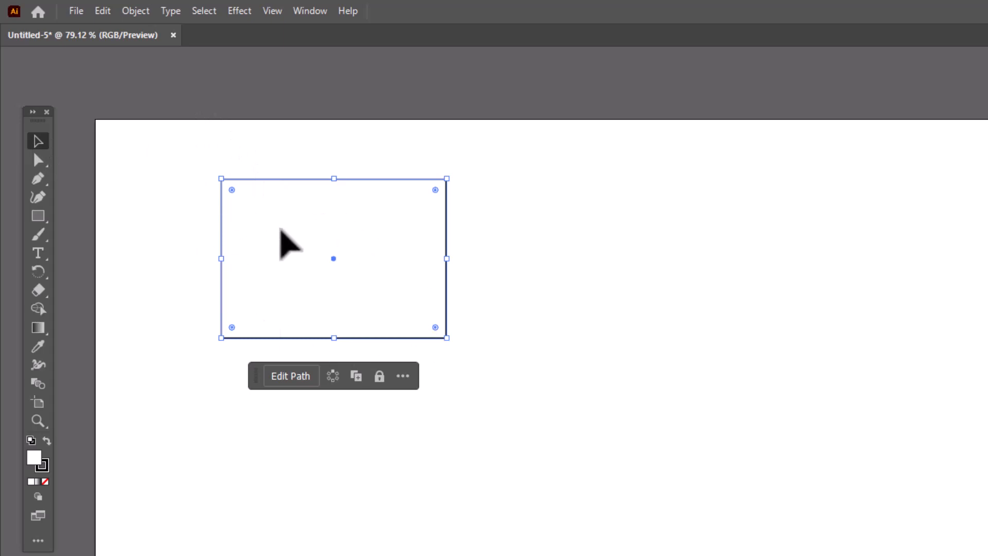
pyautogui.moveTo(353, 254); pyautogui.dragTo(393, 272)
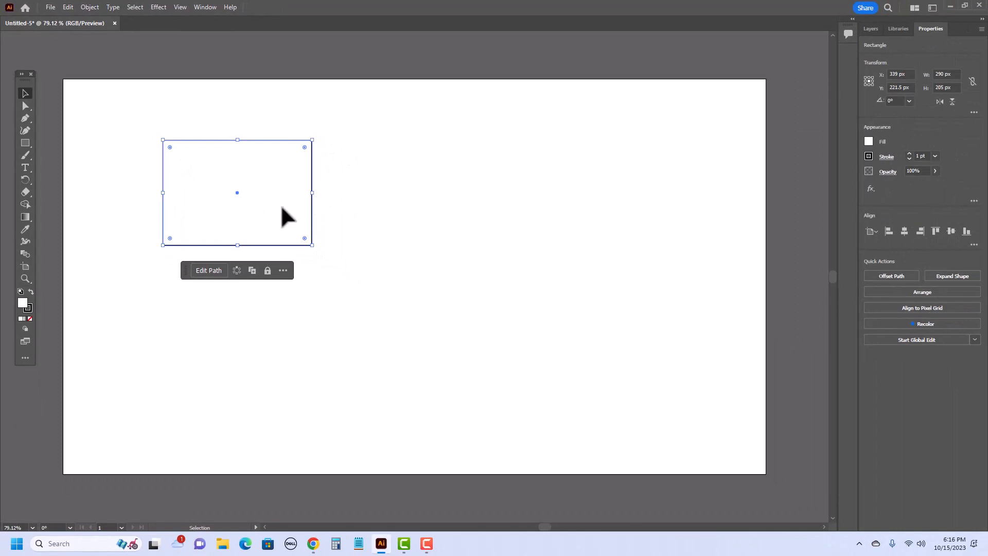
pyautogui.moveTo(286, 216); pyautogui.dragTo(713, 218)
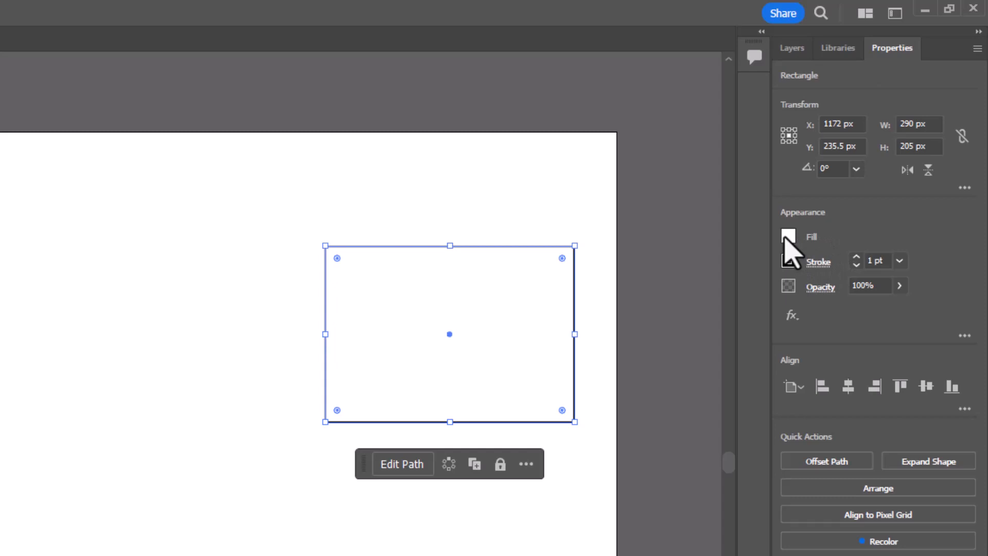
# - Fill the rectangle with the magenta swatch
pyautogui.click(787, 238)
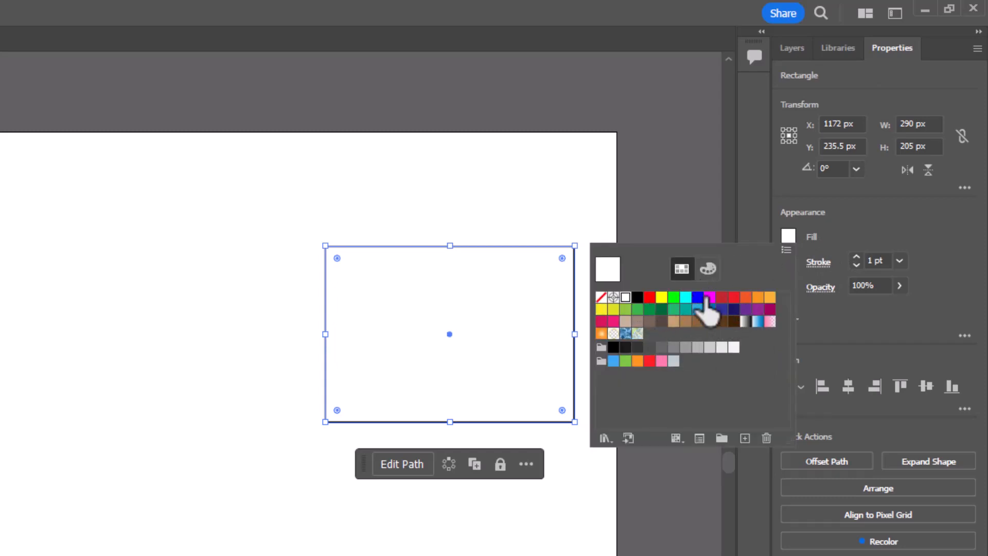
pyautogui.click(707, 268)
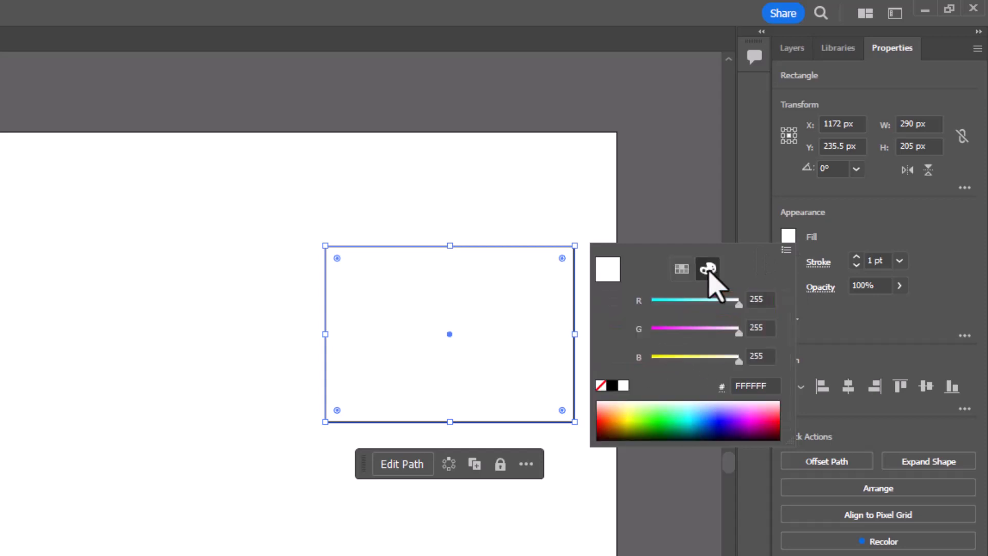
pyautogui.click(681, 268)
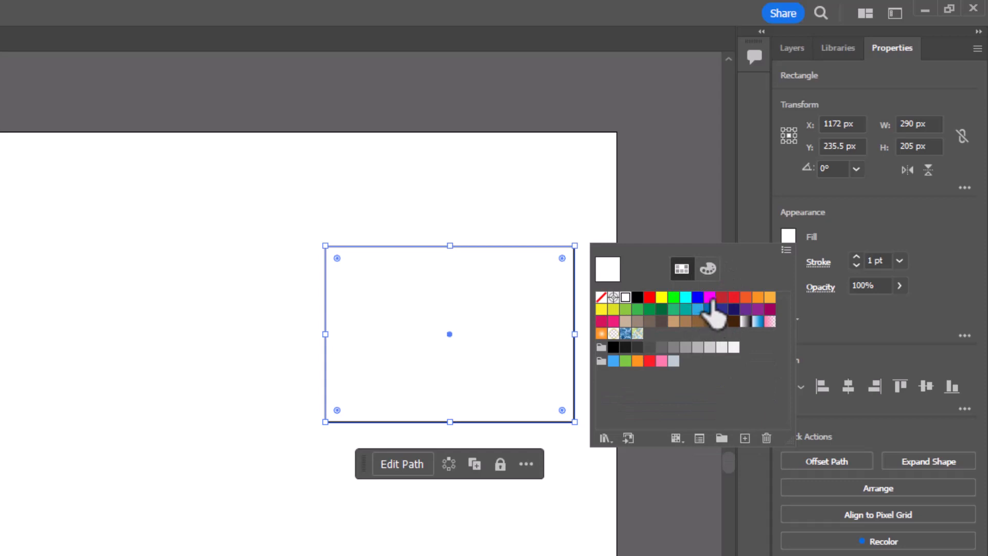
pyautogui.click(709, 298)
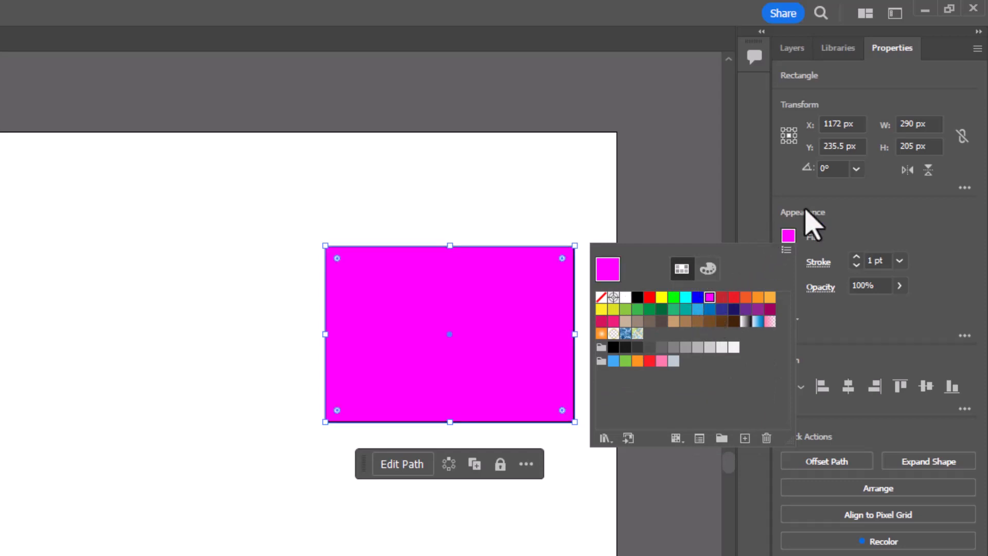
pyautogui.click(911, 217)
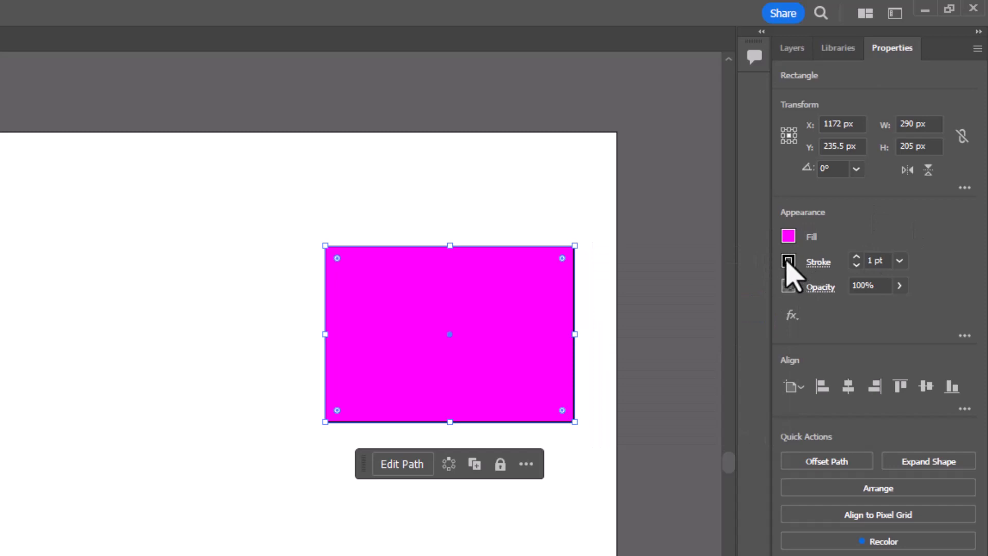
# - Give the rectangle an RGB Green stroke with a weight of 9 pt
pyautogui.click(788, 261)
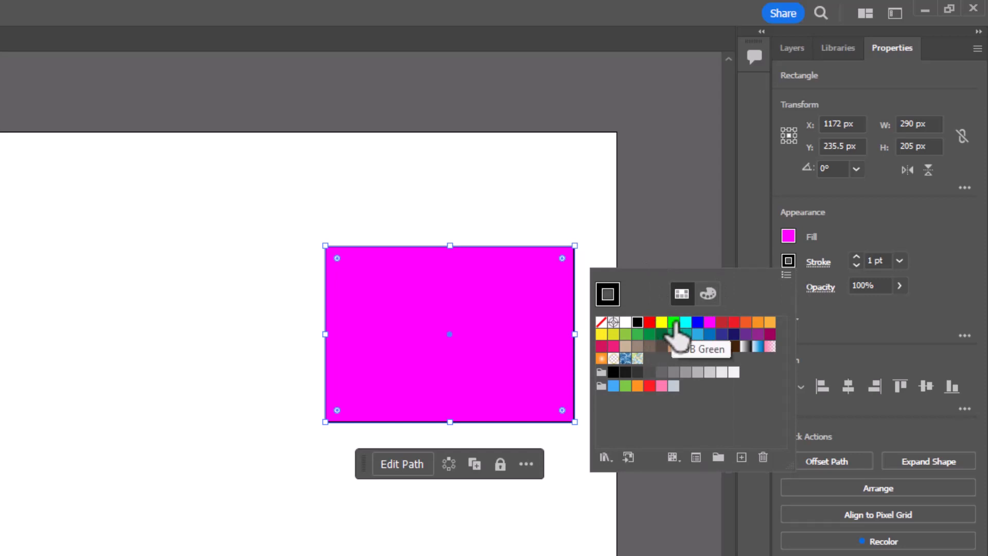
pyautogui.click(674, 322)
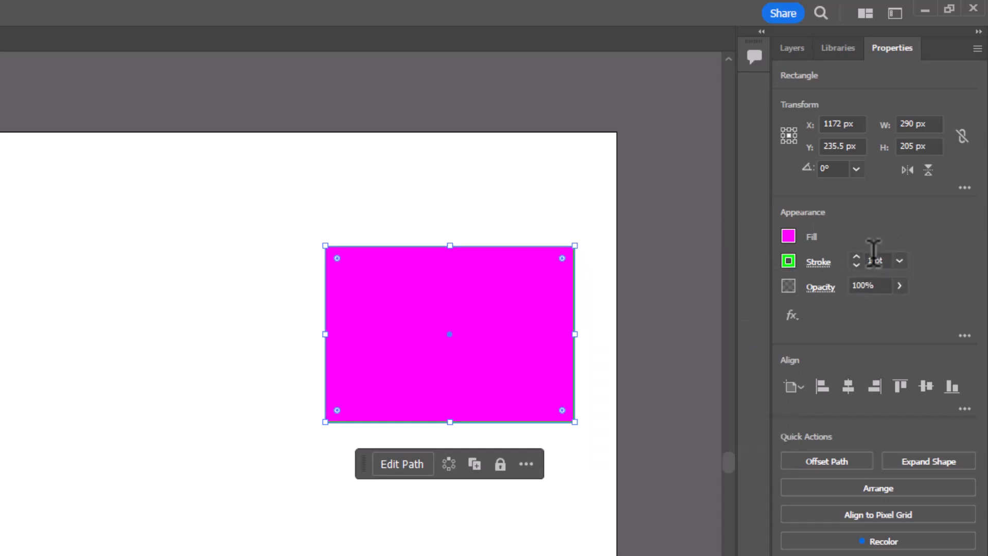
pyautogui.click(855, 256)
pyautogui.click(856, 257)
pyautogui.click(855, 256)
pyautogui.click(856, 256)
pyautogui.click(855, 256)
pyautogui.click(855, 257)
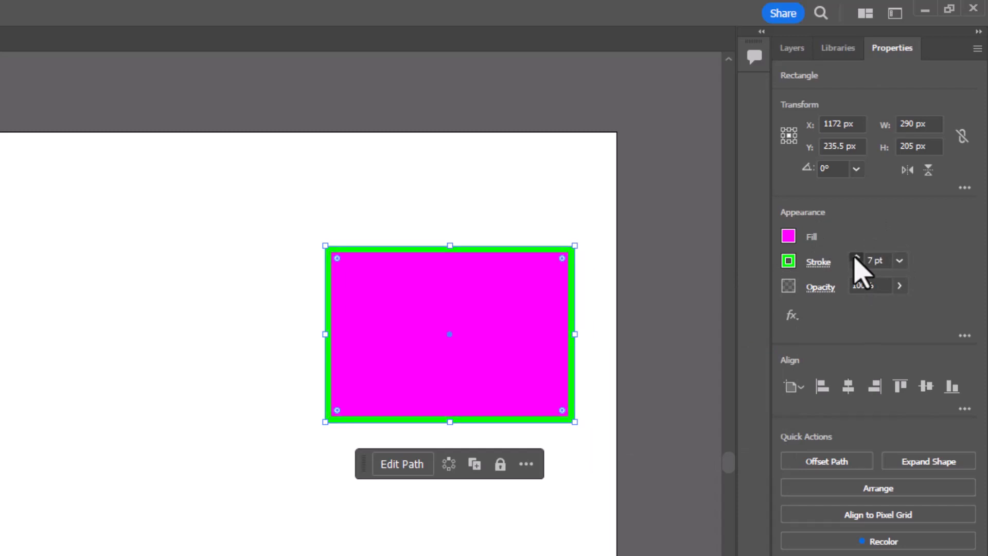
pyautogui.click(855, 256)
pyautogui.click(855, 257)
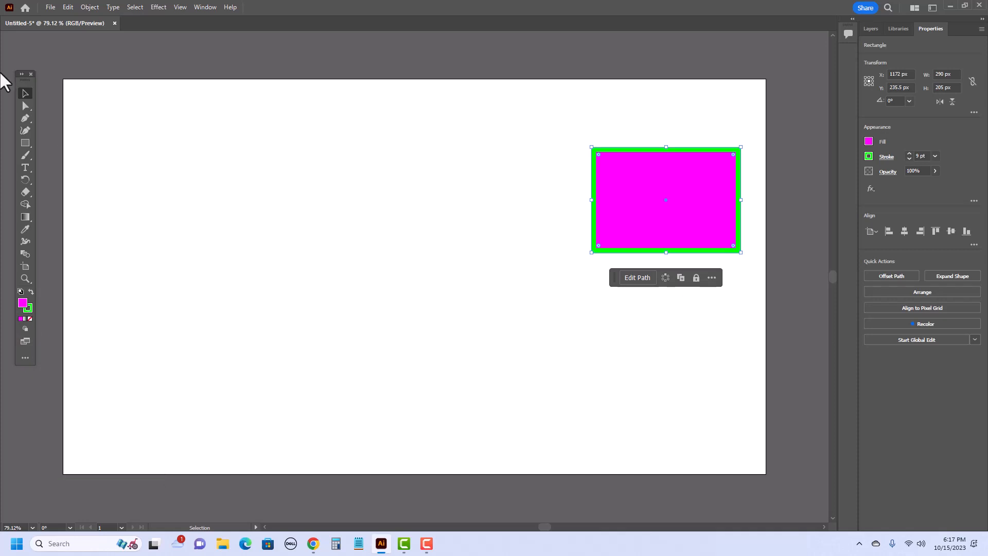
# - Deselect the rectangle and set the fill colour for new shapes to blue (0000FF)
pyautogui.click(241, 163)
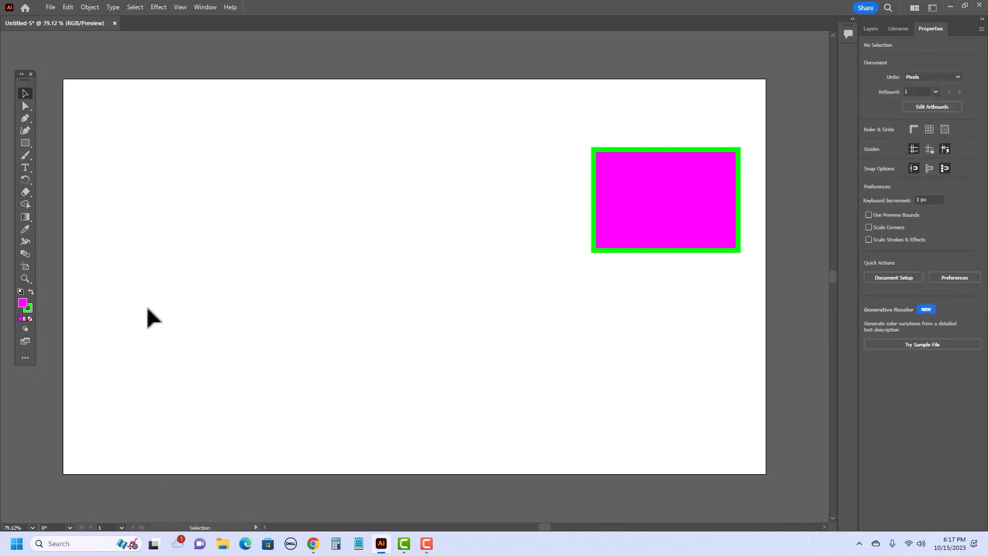
pyautogui.doubleClick(22, 301)
pyautogui.moveTo(502, 237)
pyautogui.mouseDown()
pyautogui.moveTo(511, 227)
pyautogui.moveTo(505, 247)
pyautogui.mouseUp()
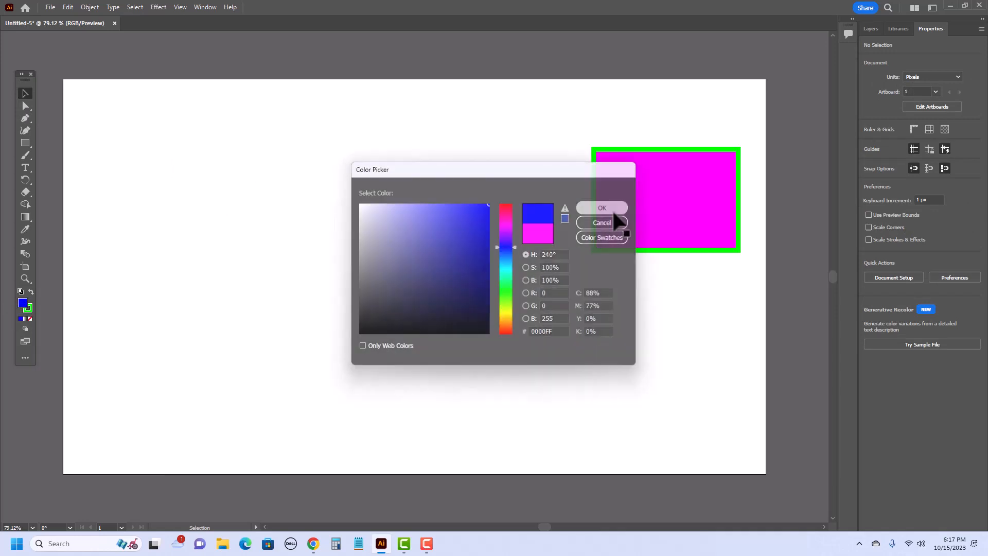
pyautogui.click(602, 207)
# - Set the stroke colour for new shapes to black (000000)
pyautogui.click(29, 310)
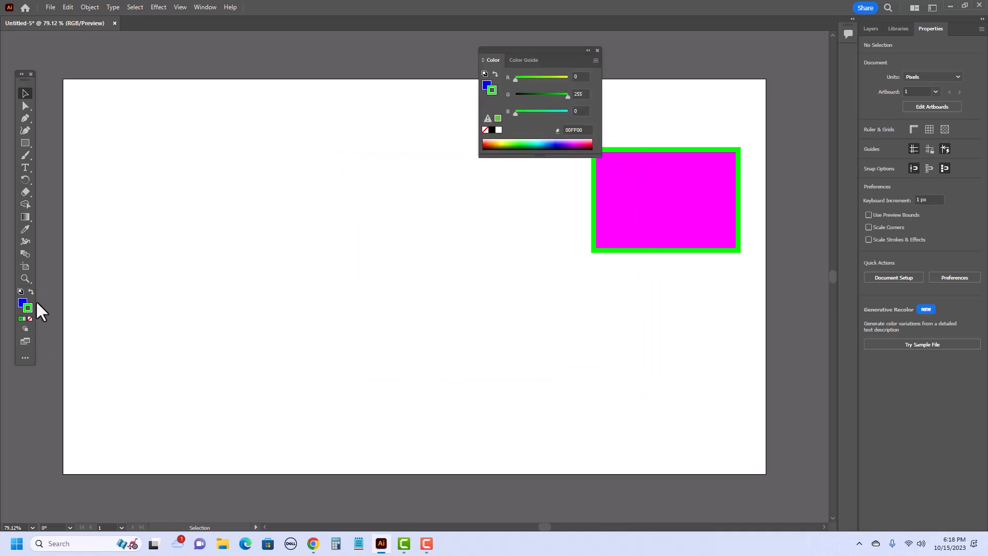
pyautogui.click(536, 150)
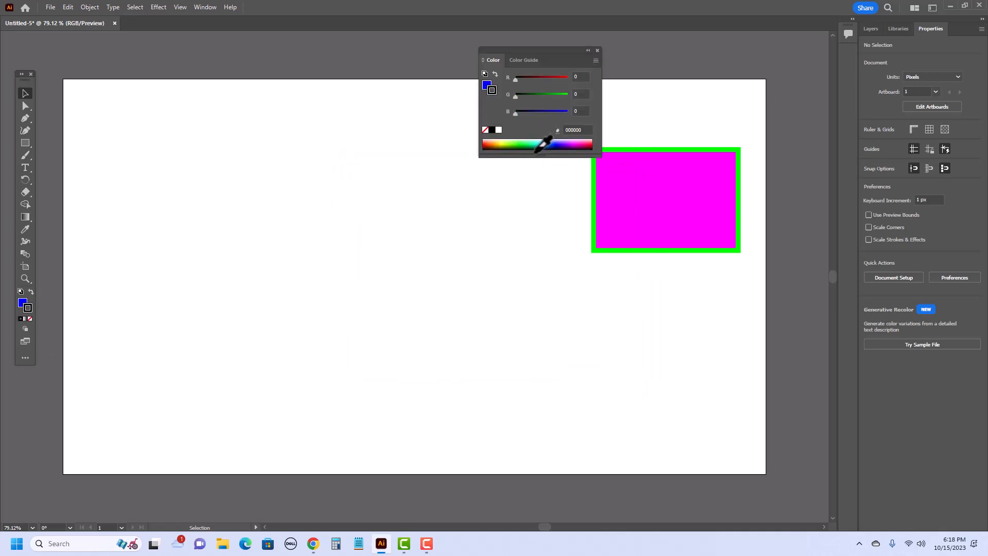
pyautogui.click(597, 51)
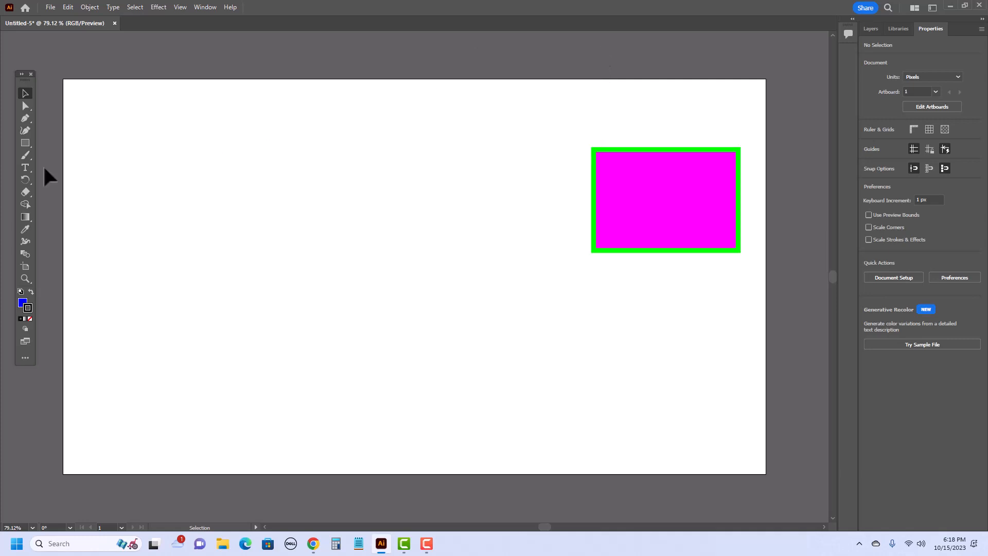
# - Draw three overlapping ellipses on the artboard's left half, about 356 x 331 px, 278 x 178 px and 75 x 160 px
pyautogui.click(24, 145)
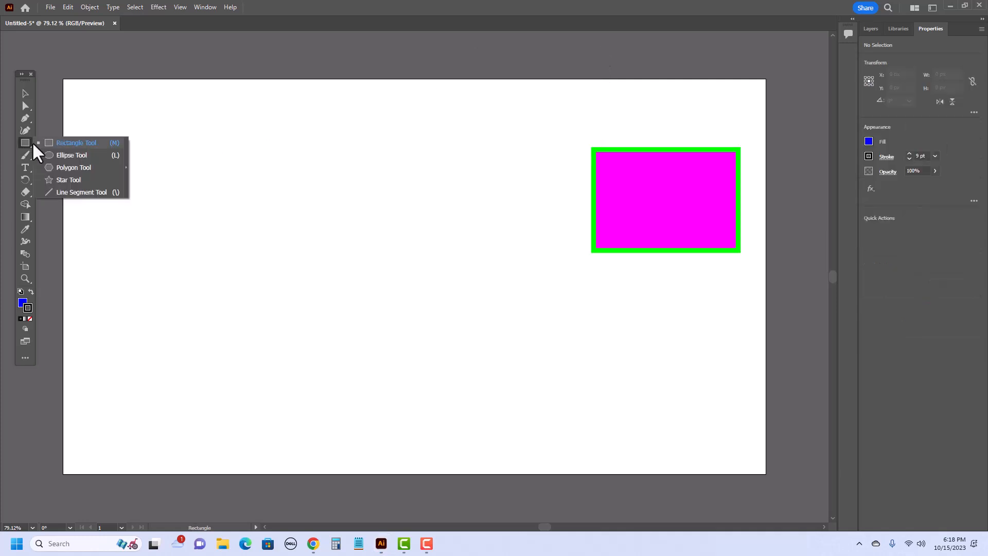
pyautogui.click(74, 156)
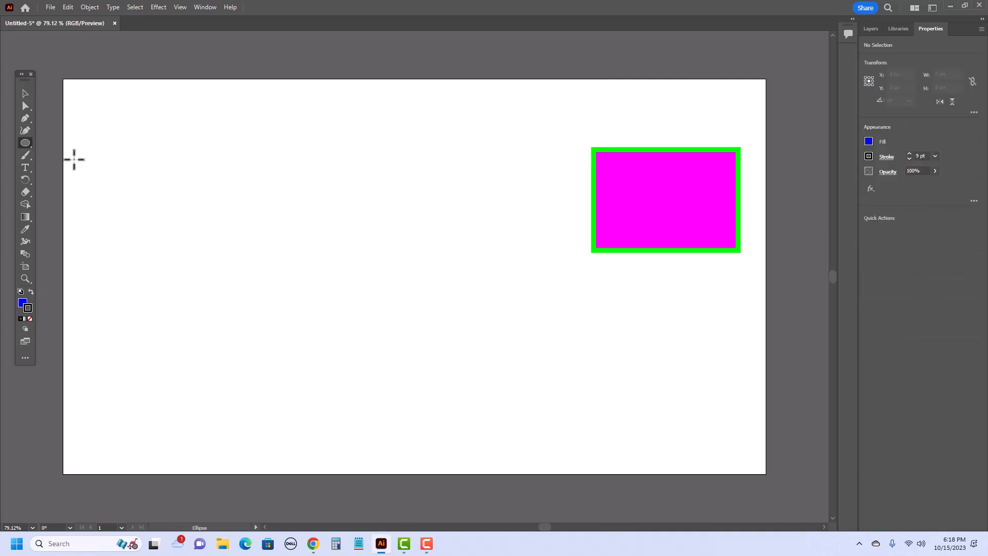
pyautogui.moveTo(166, 145); pyautogui.dragTo(350, 311)
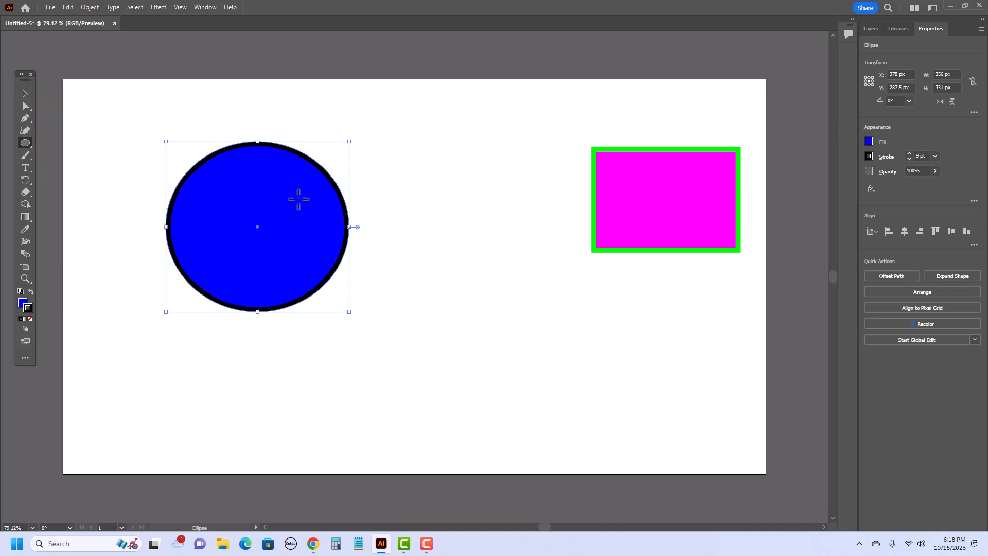
pyautogui.moveTo(272, 191); pyautogui.dragTo(416, 283)
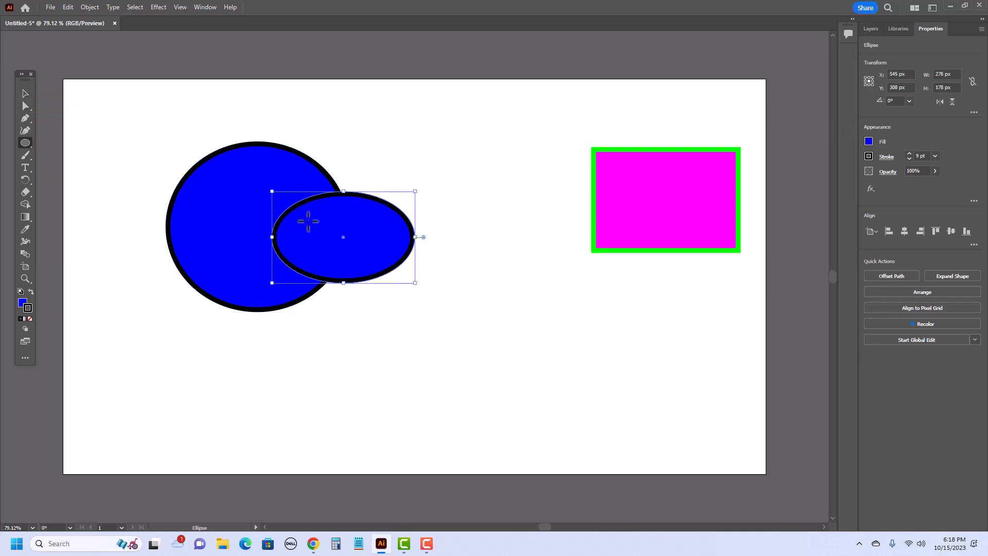
pyautogui.moveTo(308, 220); pyautogui.dragTo(346, 303)
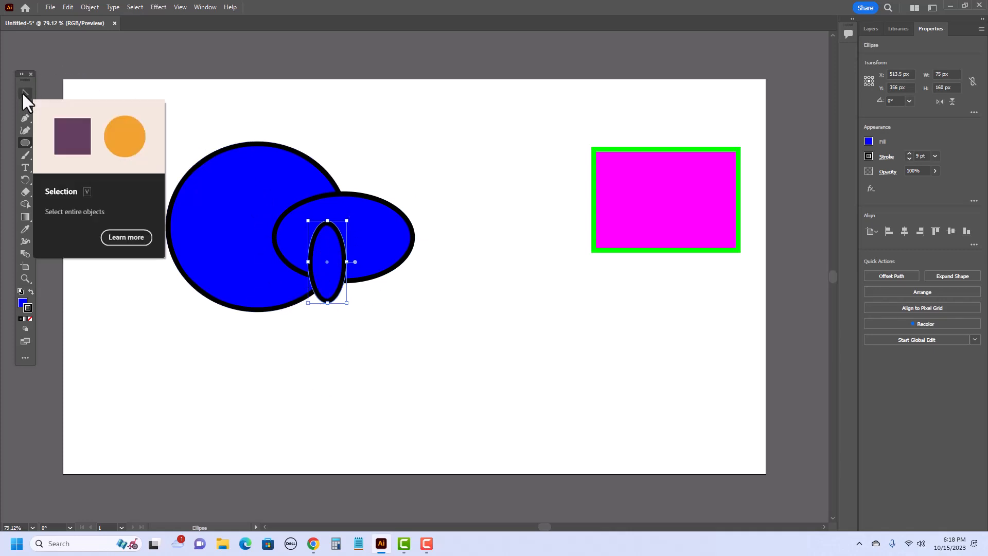
# - Move the narrow upright ellipse off the other two into the empty space before the magenta rectangle
pyautogui.click(24, 94)
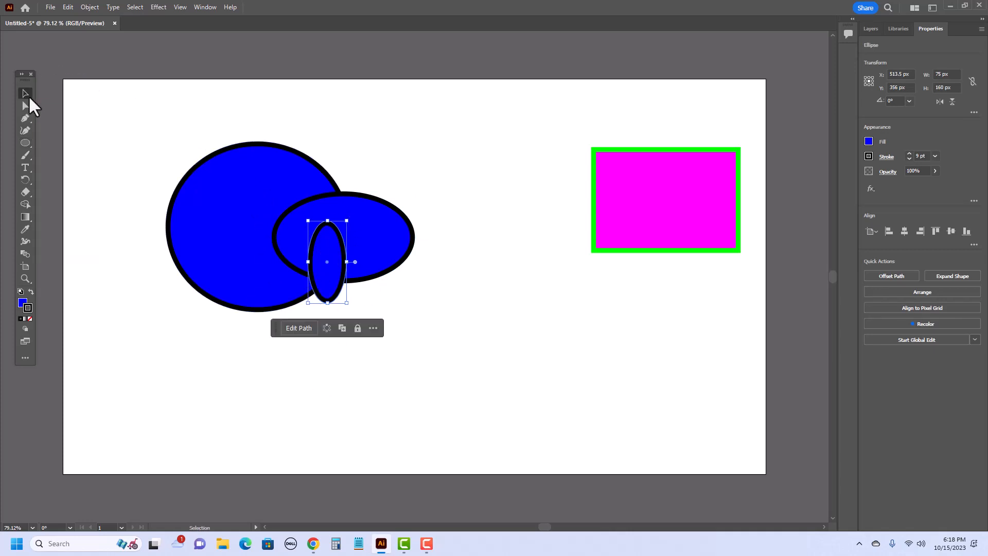
pyautogui.click(381, 217)
pyautogui.click(235, 180)
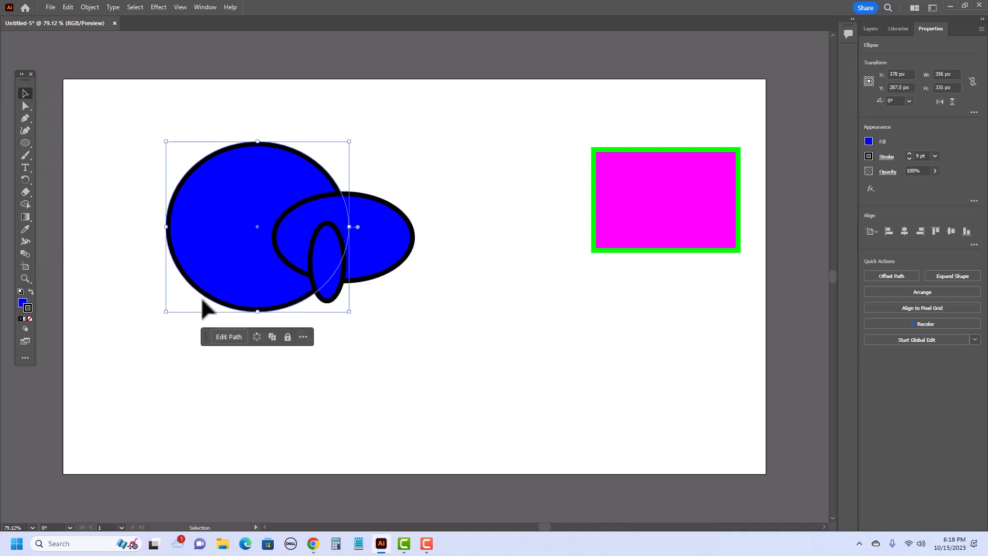
pyautogui.moveTo(345, 301); pyautogui.dragTo(517, 266)
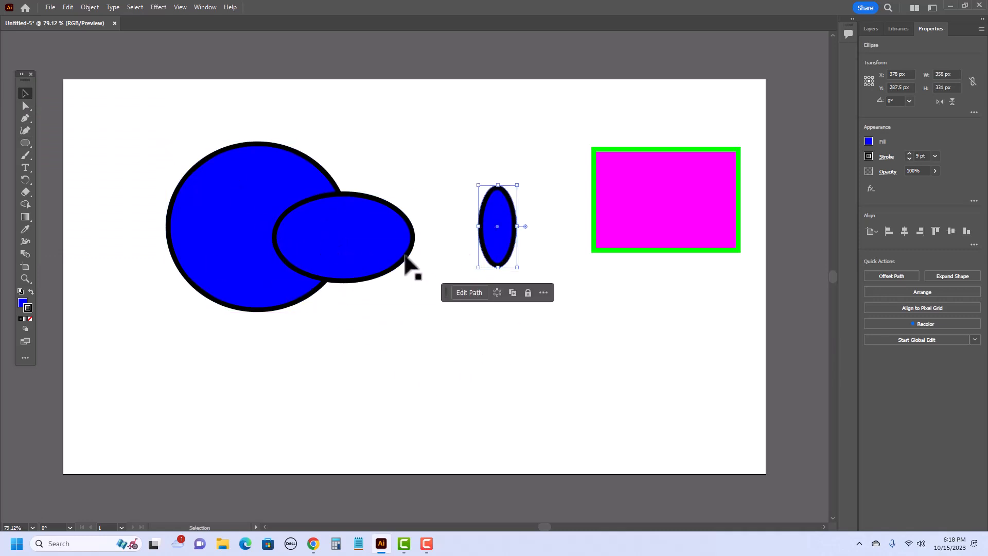
# - Move the wide ellipse and the large ellipse to new positions, keeping them partly overlapping before the narrow upright ellipse
pyautogui.moveTo(396, 218); pyautogui.dragTo(417, 145)
pyautogui.moveTo(242, 227); pyautogui.dragTo(296, 232)
pyautogui.moveTo(360, 172); pyautogui.dragTo(361, 195)
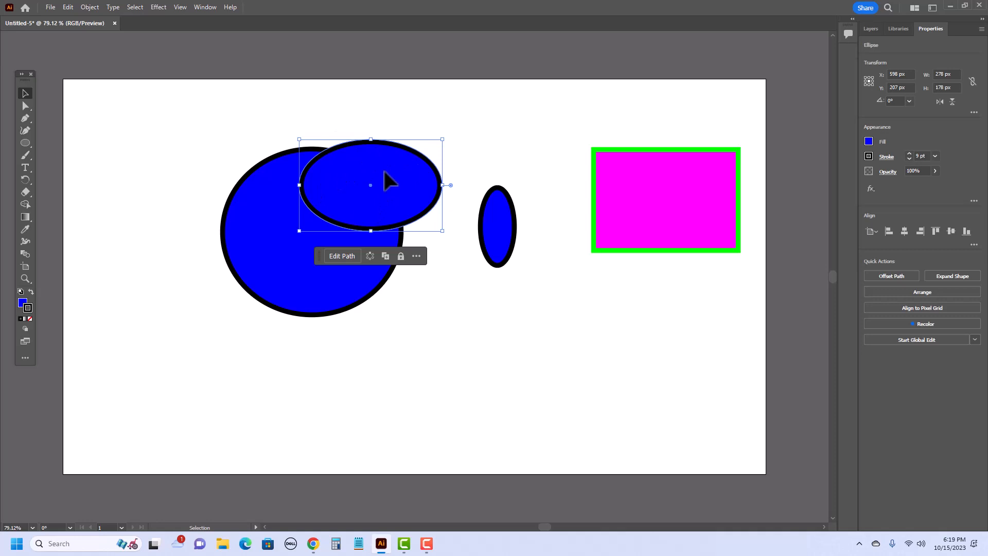
# - Delete the wide ellipse and the narrow upright ellipse, leaving the large ellipse and the magenta rectangle
pyautogui.press('Delete')
pyautogui.click(516, 234)
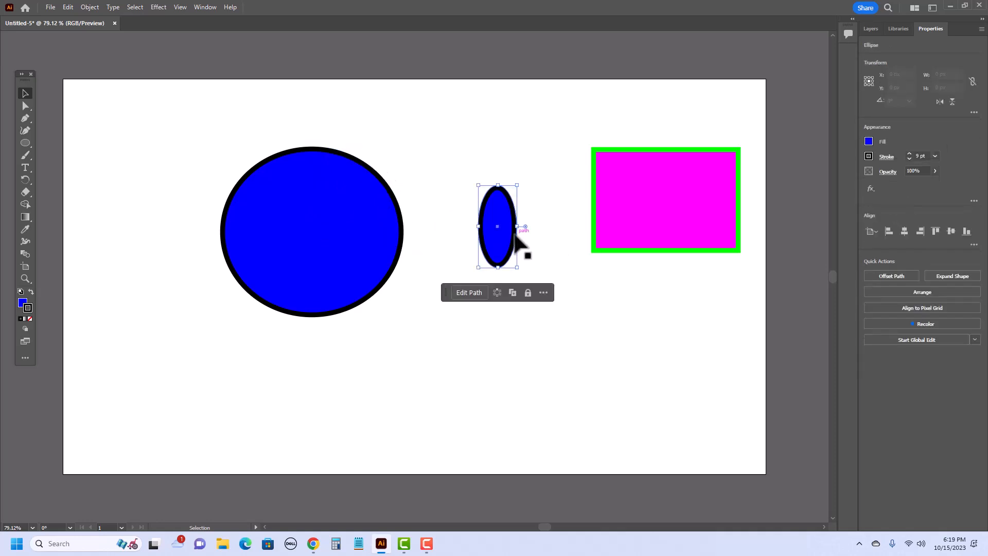
pyautogui.press('Delete')
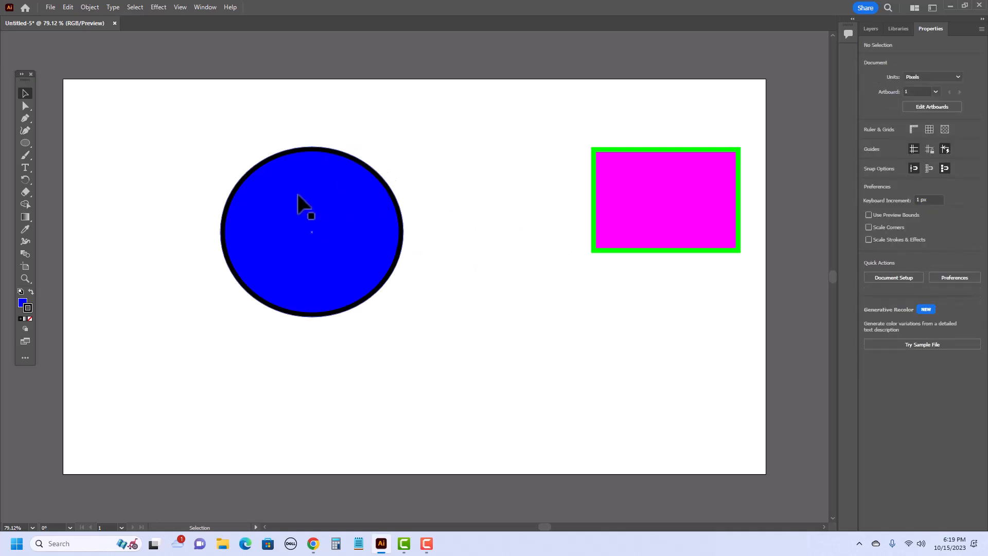
# - Move the remaining blue ellipse toward the magenta rectangle and set its stroke weight to 4 pt
pyautogui.moveTo(298, 195); pyautogui.dragTo(460, 201)
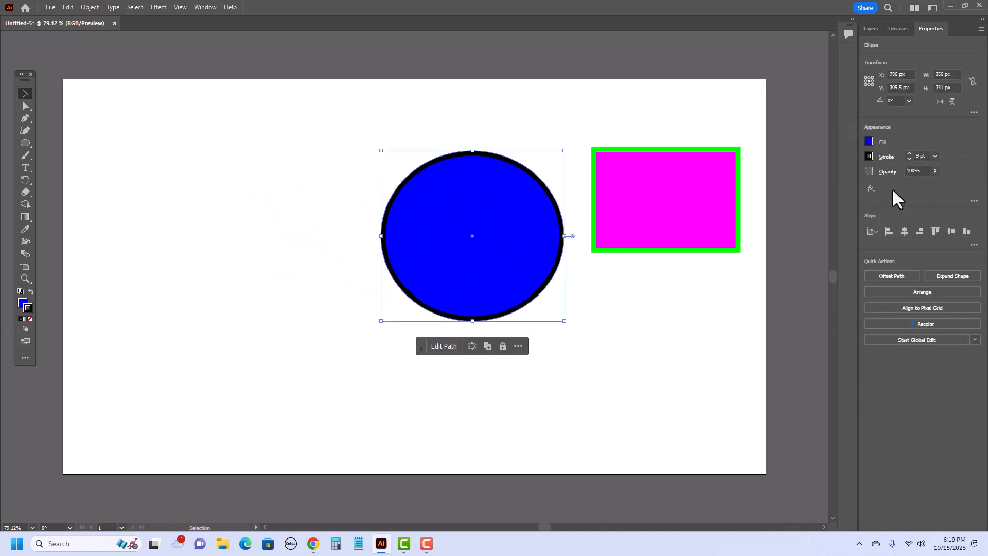
pyautogui.click(909, 159)
pyautogui.click(909, 158)
pyautogui.click(909, 159)
pyautogui.click(909, 159)
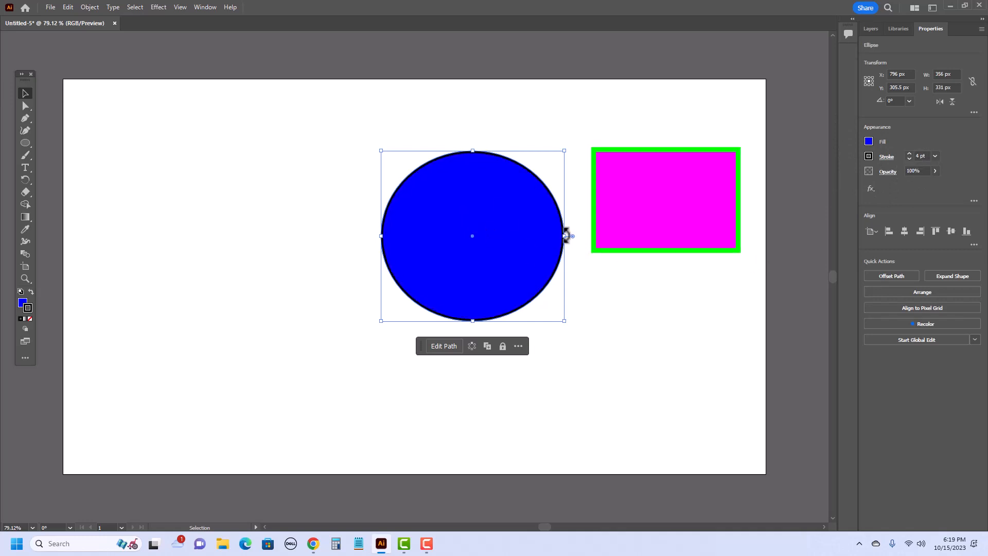
# - Narrow the blue ellipse to about 223 px wide and move it right beside the magenta rectangle
pyautogui.moveTo(566, 236); pyautogui.dragTo(495, 240)
pyautogui.moveTo(460, 267); pyautogui.dragTo(542, 243)
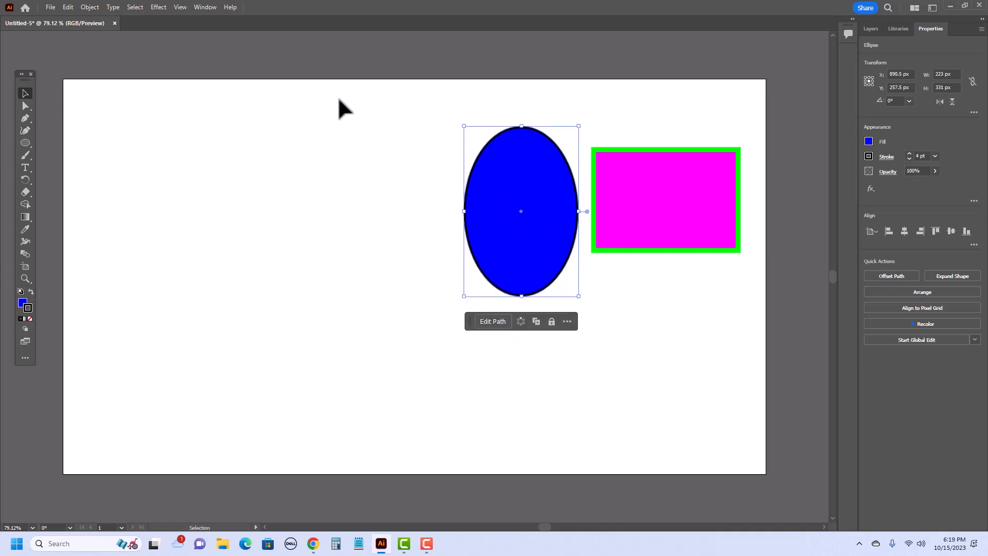
# - Use Direct Selection on the magenta rectangle and the blue ellipse to examine their anchor points
pyautogui.click(22, 107)
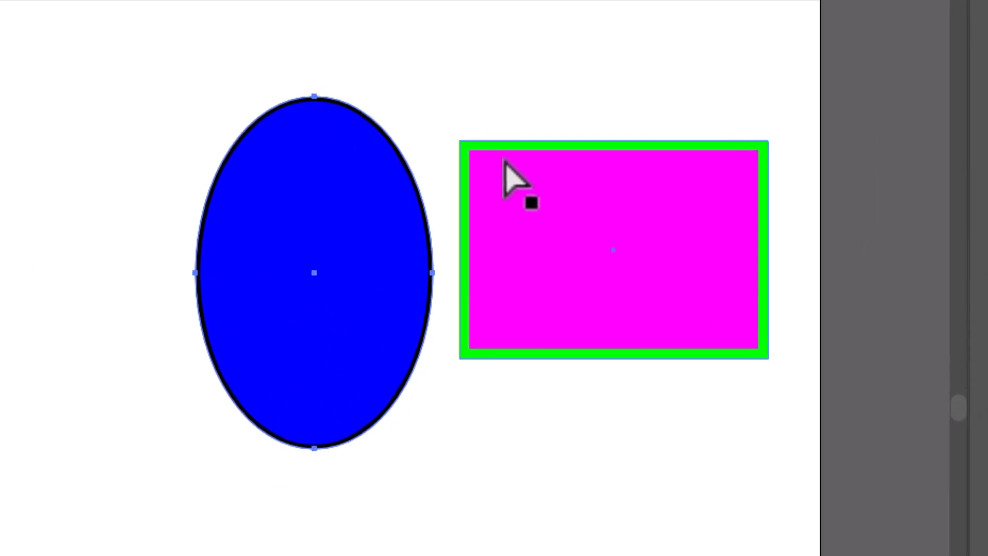
pyautogui.click(514, 177)
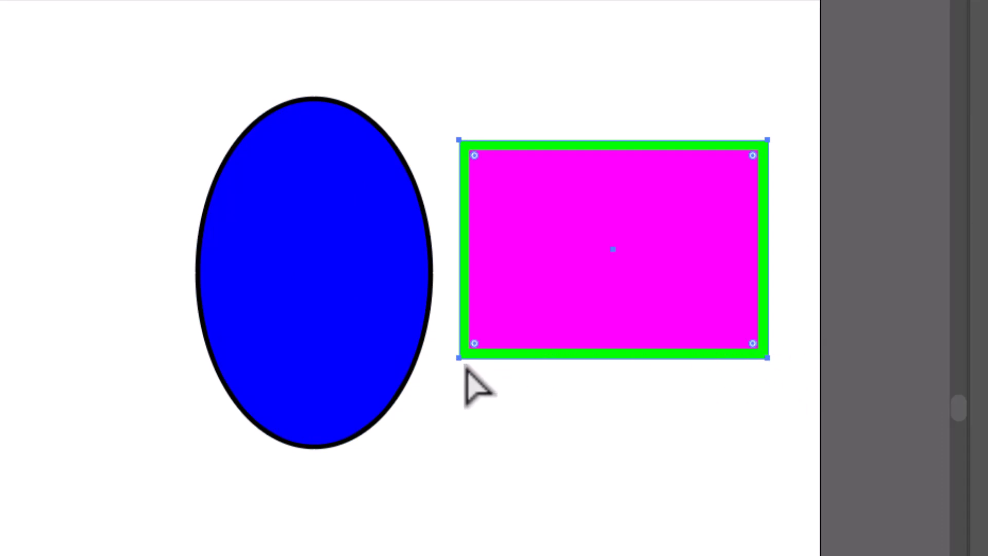
pyautogui.click(331, 248)
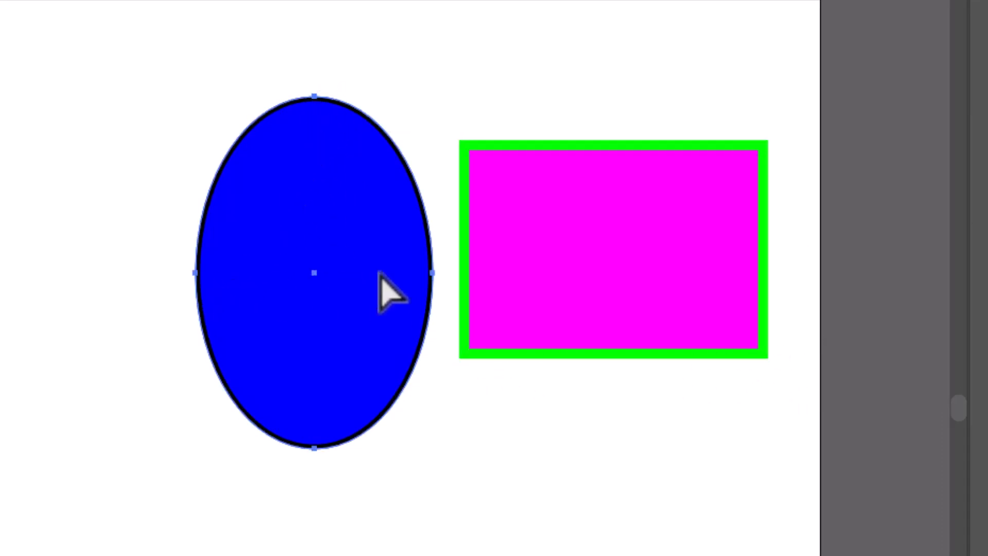
# - Raise the blue ellipse's top anchor point and lengthen both its handles outward to broaden the curve
pyautogui.click(314, 97)
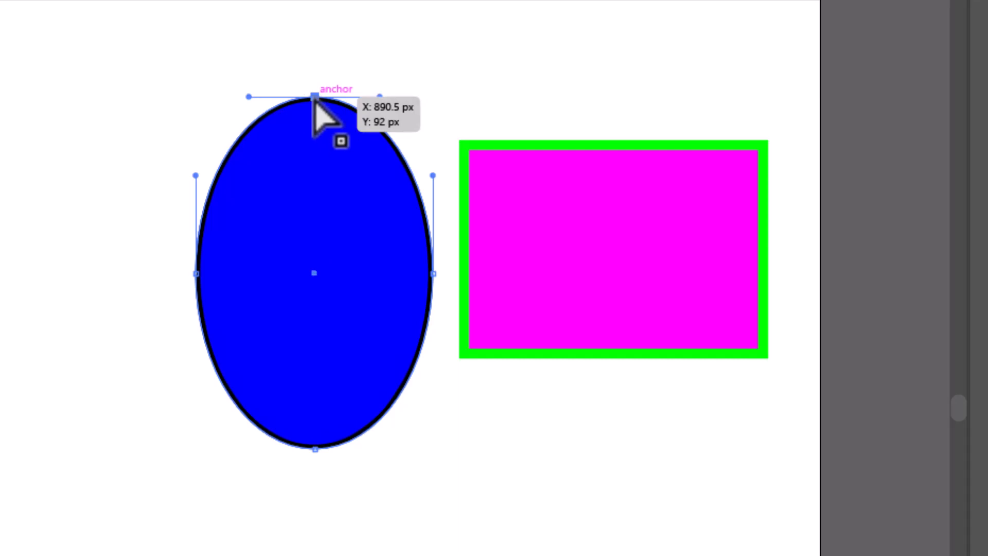
pyautogui.moveTo(314, 96); pyautogui.dragTo(309, 70)
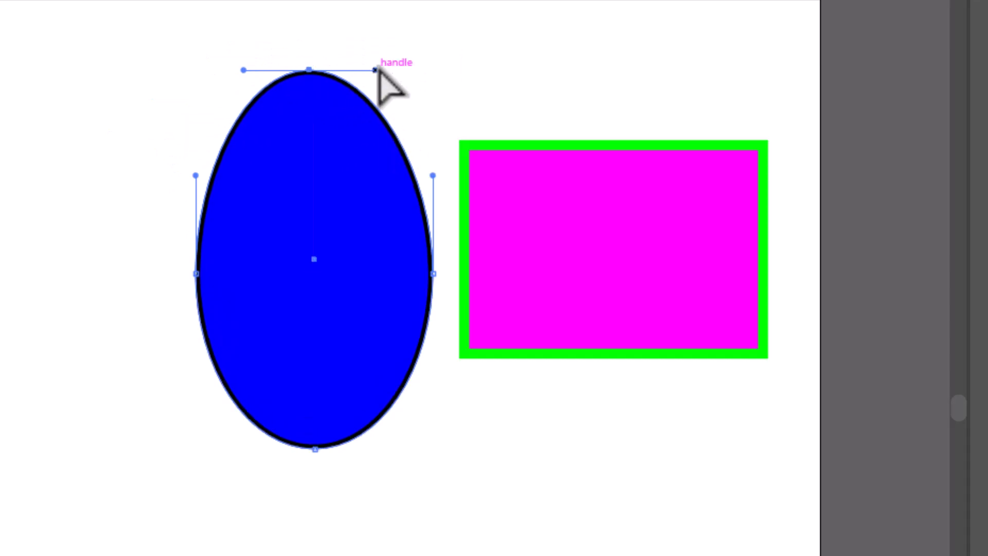
pyautogui.moveTo(374, 69); pyautogui.dragTo(455, 60)
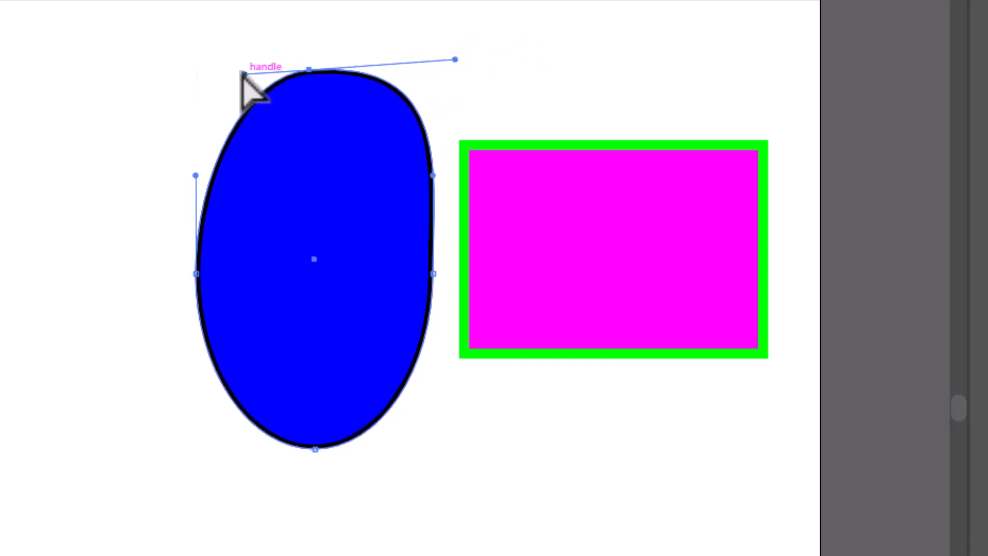
pyautogui.moveTo(243, 73); pyautogui.dragTo(206, 69)
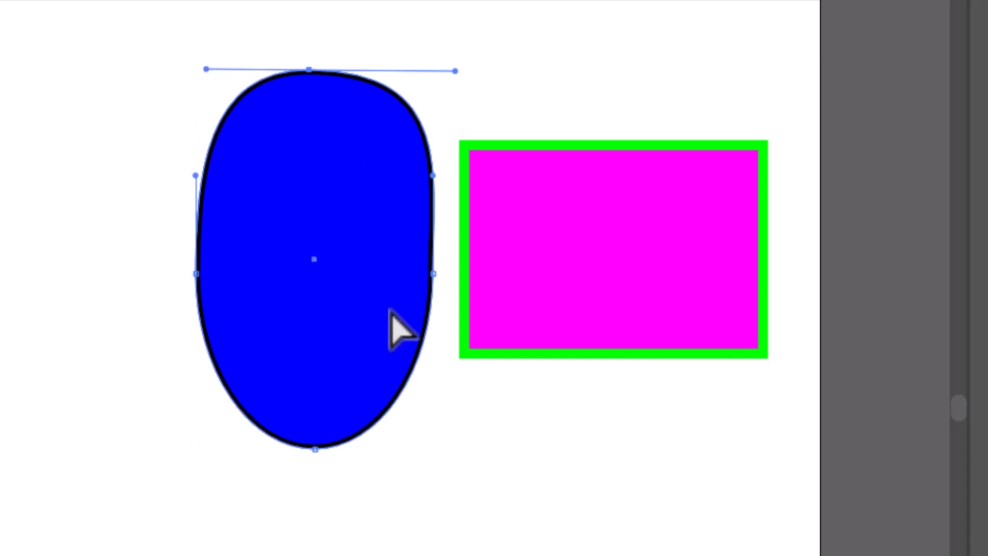
# - Return to the Selection tool and move the magenta rectangle so its right half overlaps the blue shape's left side
pyautogui.press('v')
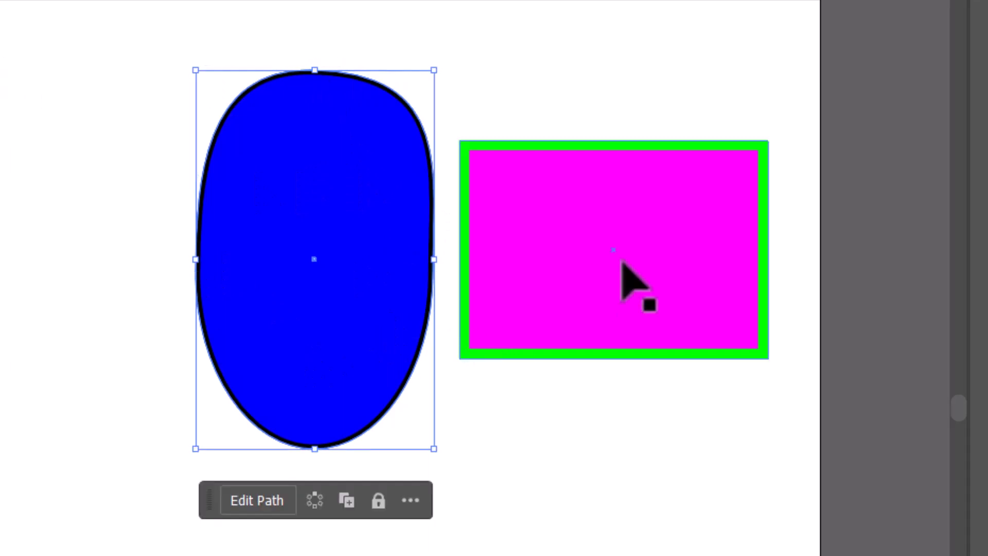
pyautogui.moveTo(623, 264); pyautogui.dragTo(191, 342)
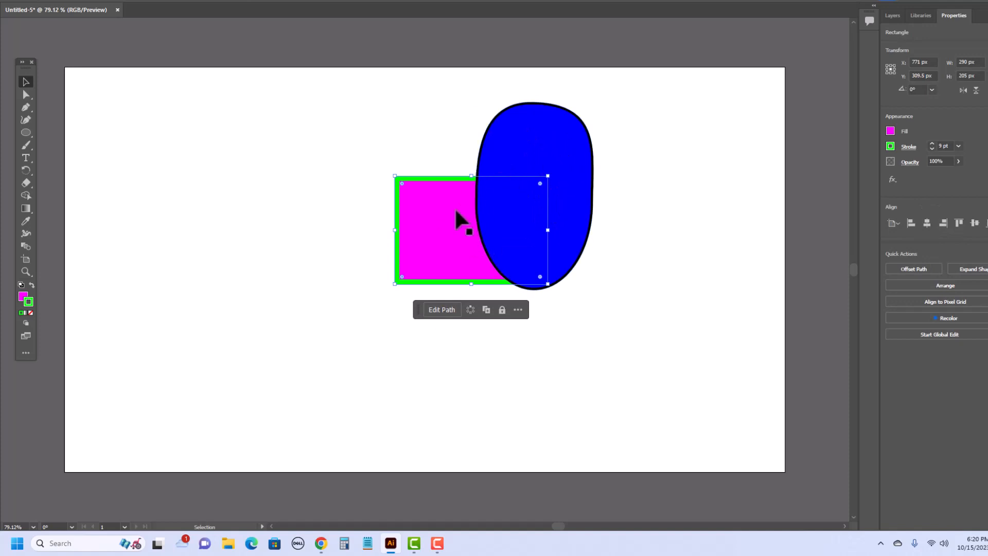
pyautogui.moveTo(456, 212); pyautogui.dragTo(460, 207)
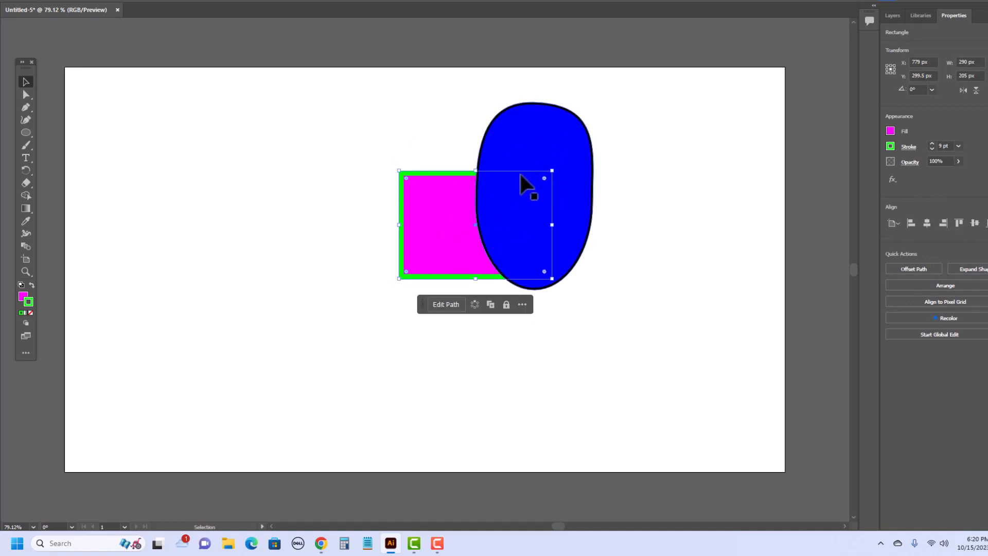
# - Bring the magenta rectangle to the front, and move it off the blue shape into the empty space on its left
pyautogui.rightClick(440, 212)
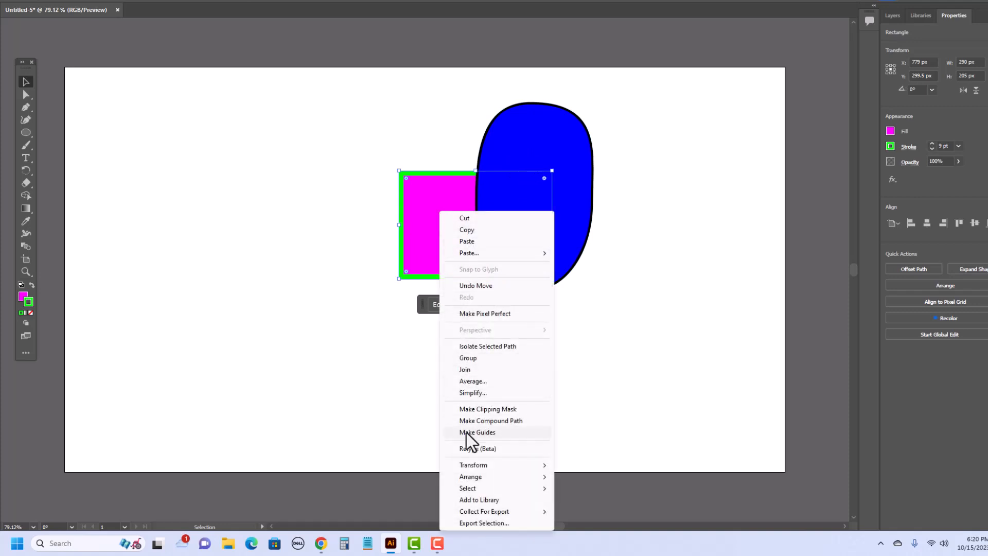
pyautogui.moveTo(469, 477)
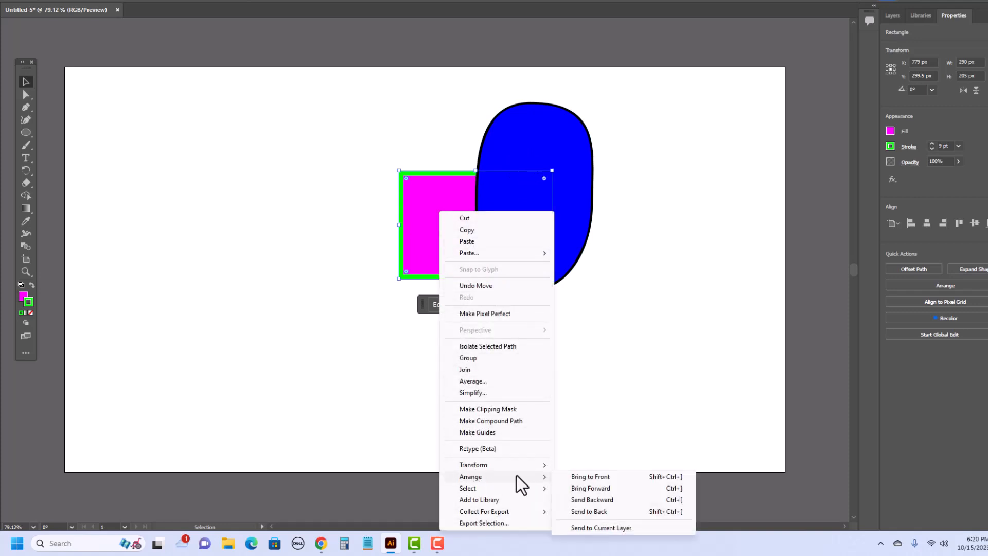
pyautogui.click(587, 478)
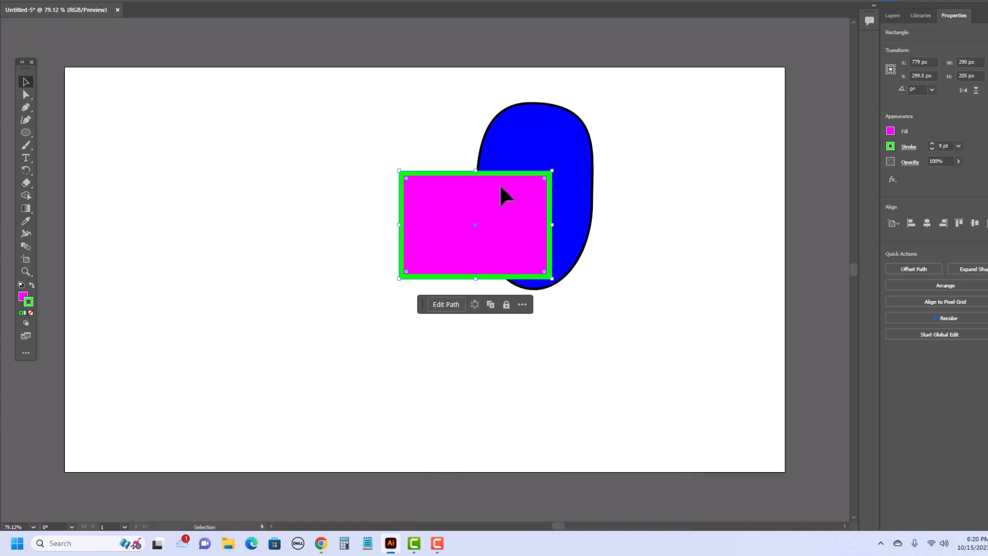
pyautogui.moveTo(489, 198); pyautogui.dragTo(366, 186)
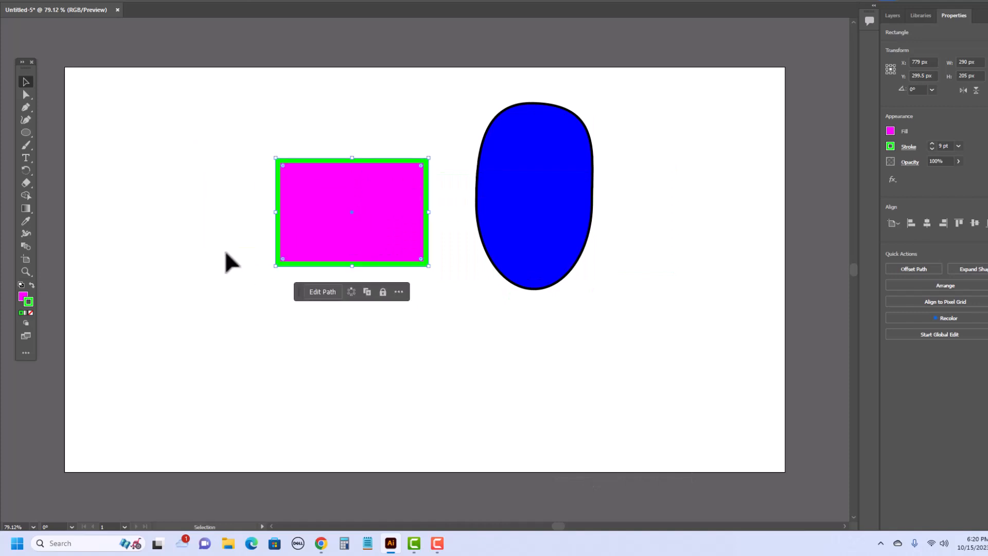
# - Draw a hexagon about 294 x 258 px with the Polygon tool near the artboard's left edge
pyautogui.click(24, 132)
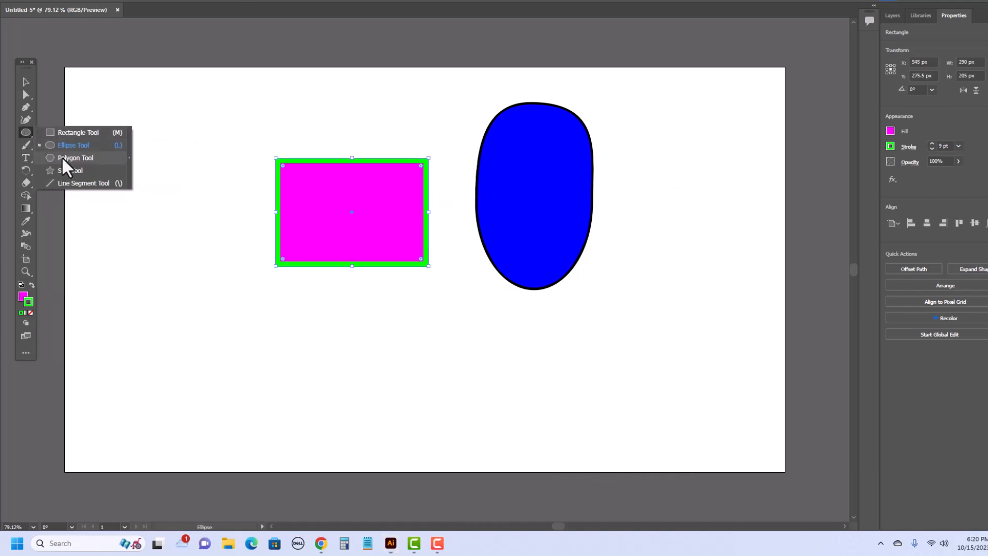
pyautogui.click(62, 157)
pyautogui.moveTo(139, 237); pyautogui.dragTo(175, 303)
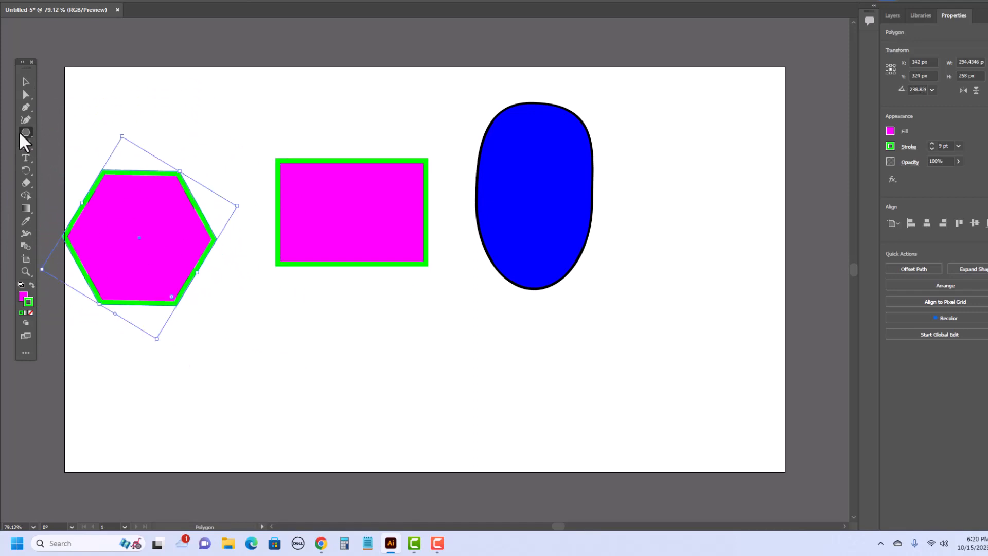
# - Draw a five-pointed star about 295 x 290 px overlapping the rectangle's lower edge, and shift it slightly to the right
pyautogui.moveTo(19, 131); pyautogui.dragTo(20, 131)
pyautogui.click(72, 168)
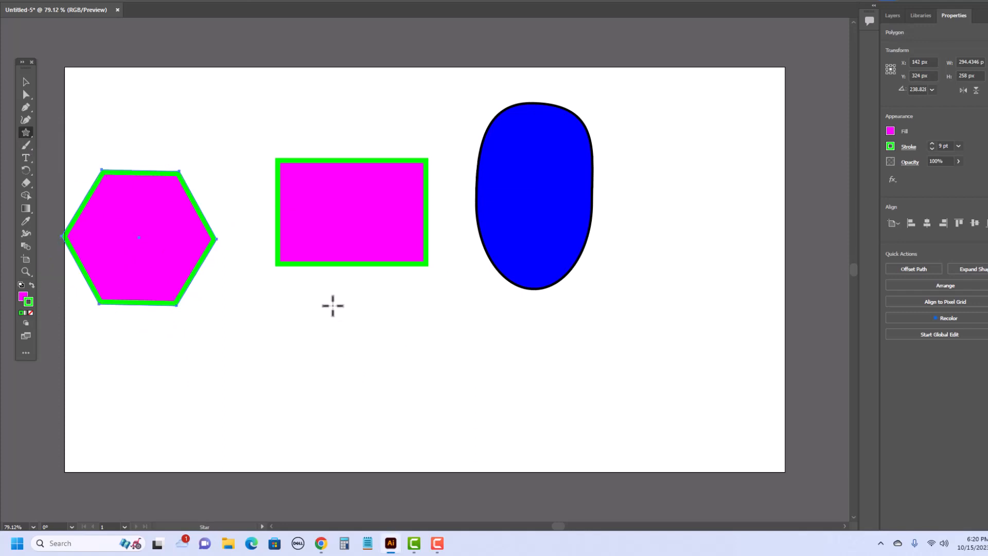
pyautogui.moveTo(332, 306); pyautogui.dragTo(387, 361)
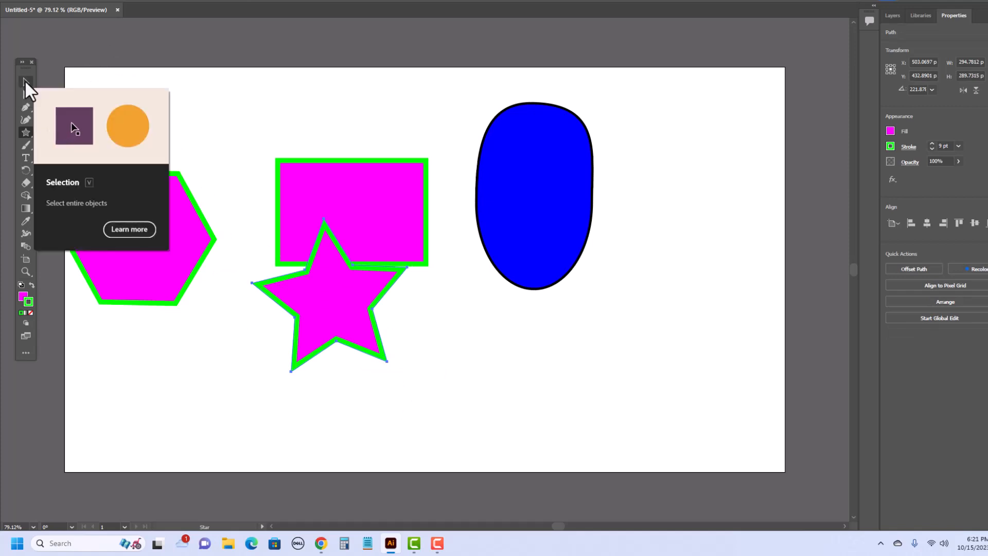
pyautogui.click(24, 81)
pyautogui.moveTo(327, 295); pyautogui.dragTo(348, 295)
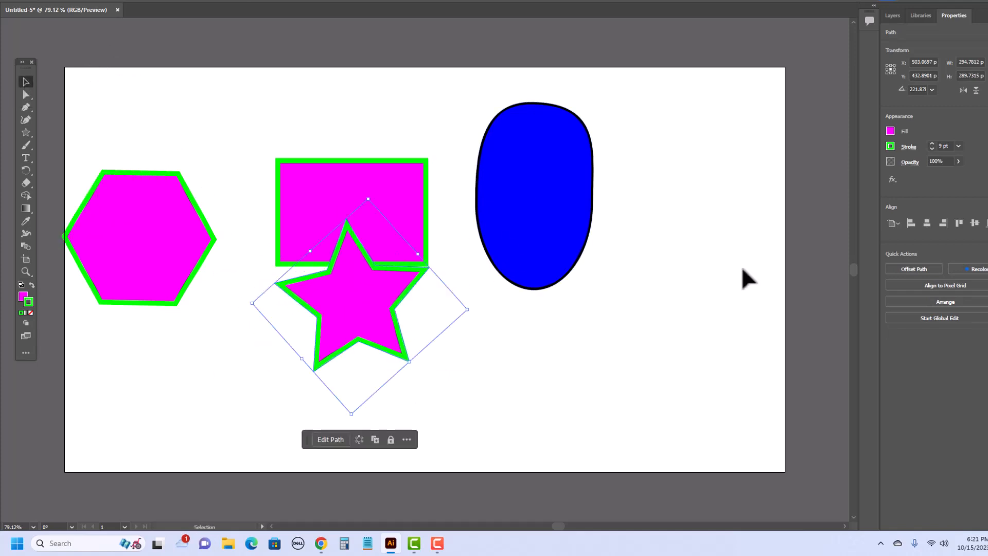
# - Fill the star with cyan and move it down and right, clear of the magenta rectangle
pyautogui.click(890, 130)
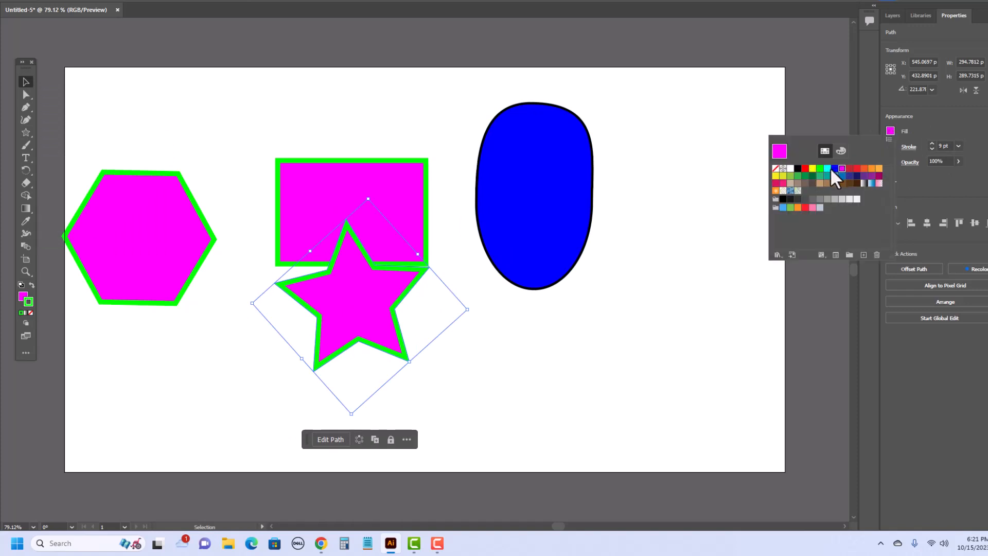
pyautogui.click(826, 169)
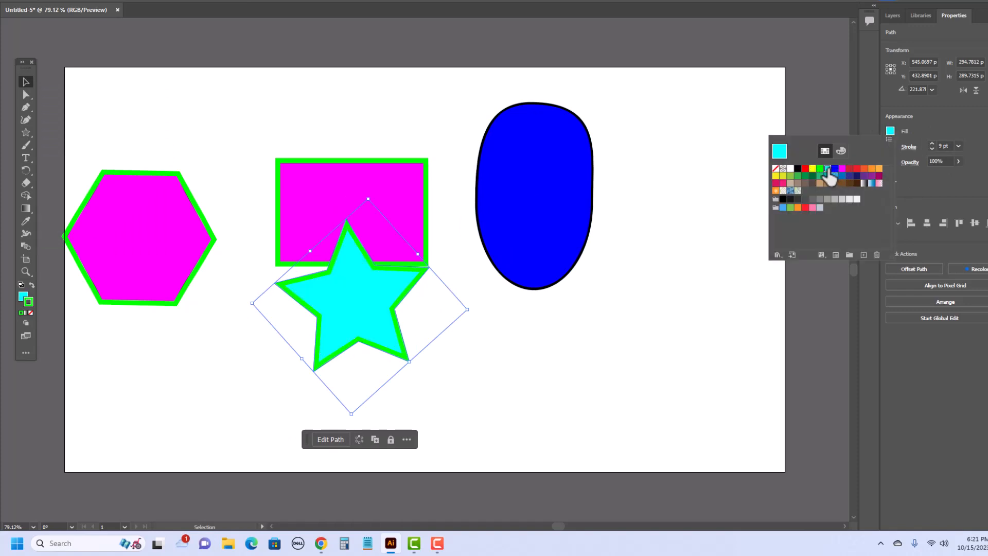
pyautogui.click(925, 143)
pyautogui.moveTo(352, 277); pyautogui.dragTo(395, 320)
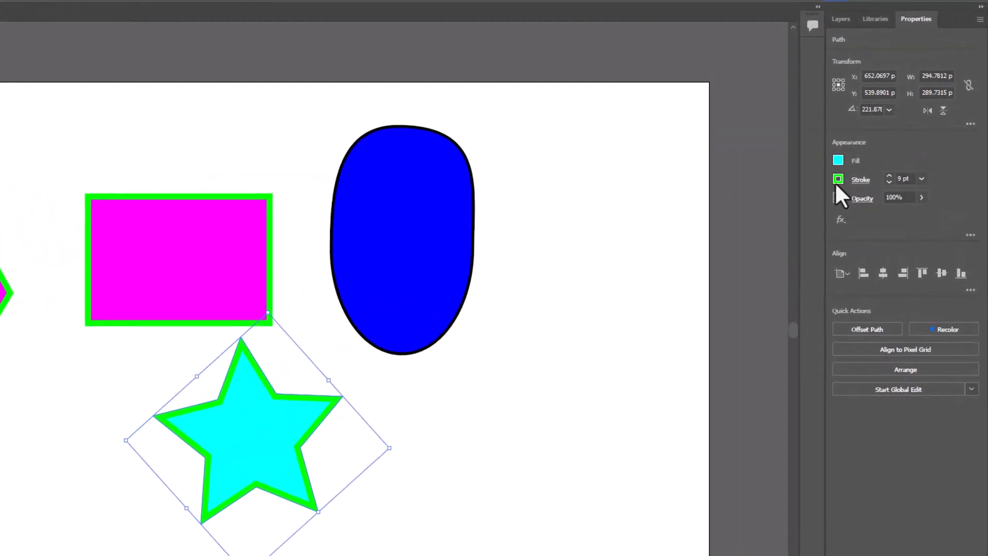
# - Remove the star's stroke and move the star over the lower right part of the blue shape
pyautogui.click(837, 180)
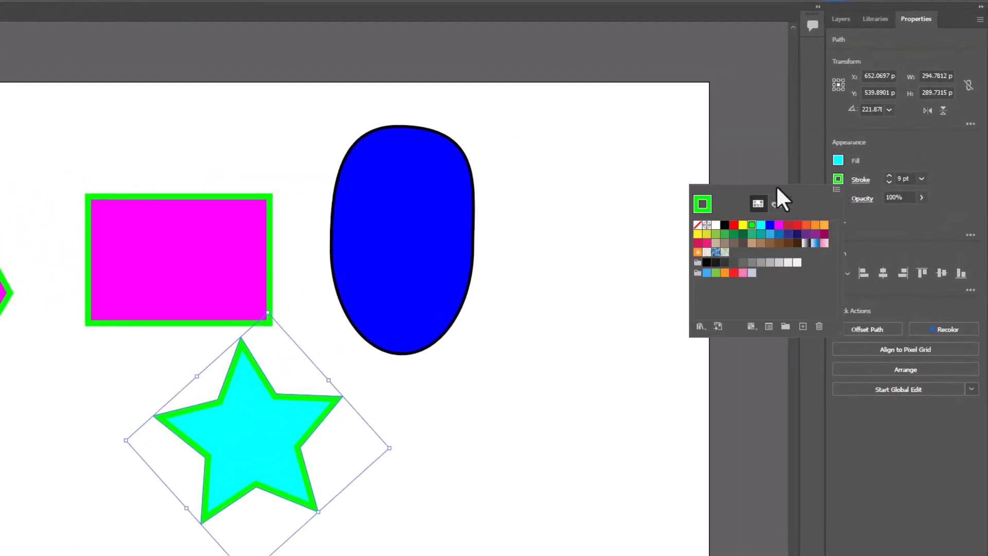
pyautogui.click(697, 226)
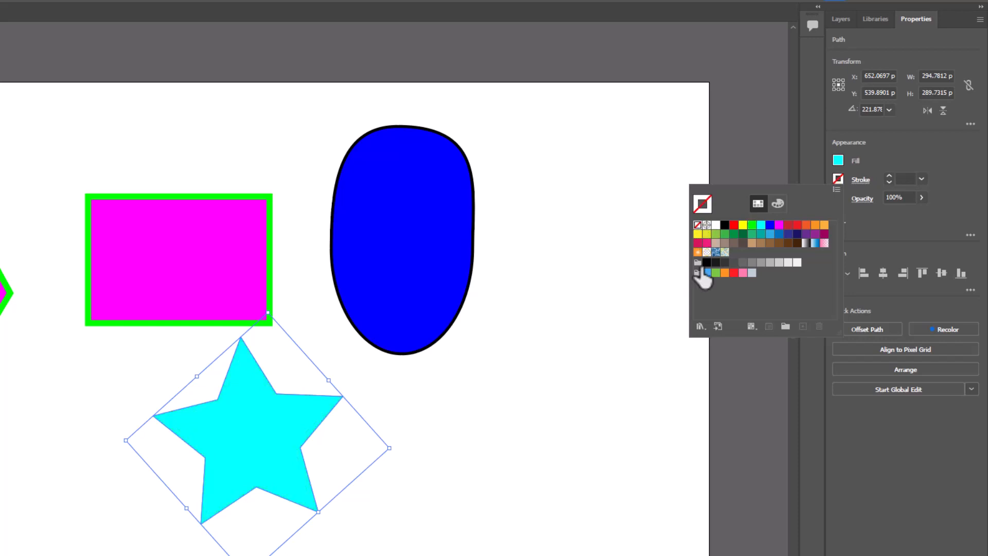
pyautogui.click(242, 436)
pyautogui.moveTo(273, 433); pyautogui.dragTo(499, 307)
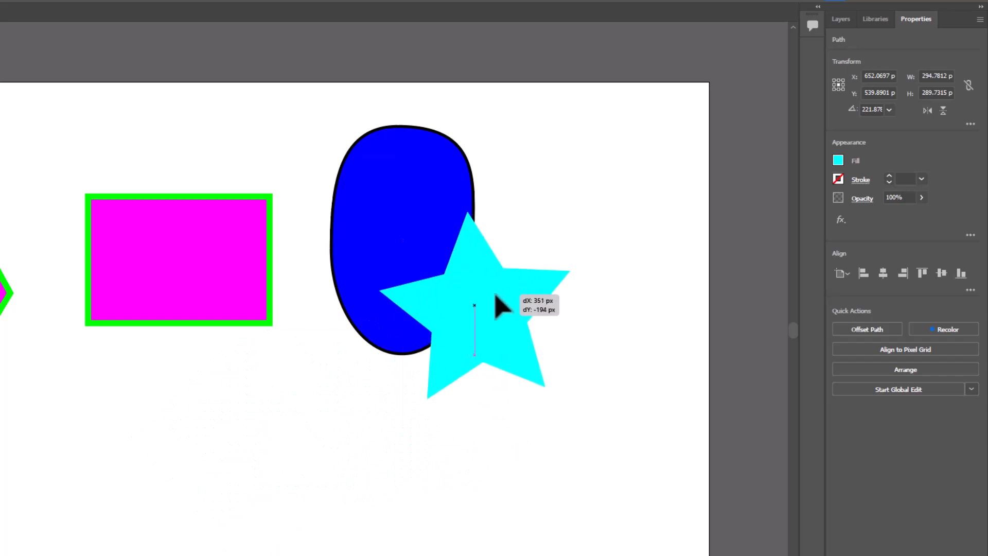
# - Remove the magenta rectangle's fill so only its green outline is left, and deselect it
pyautogui.click(188, 248)
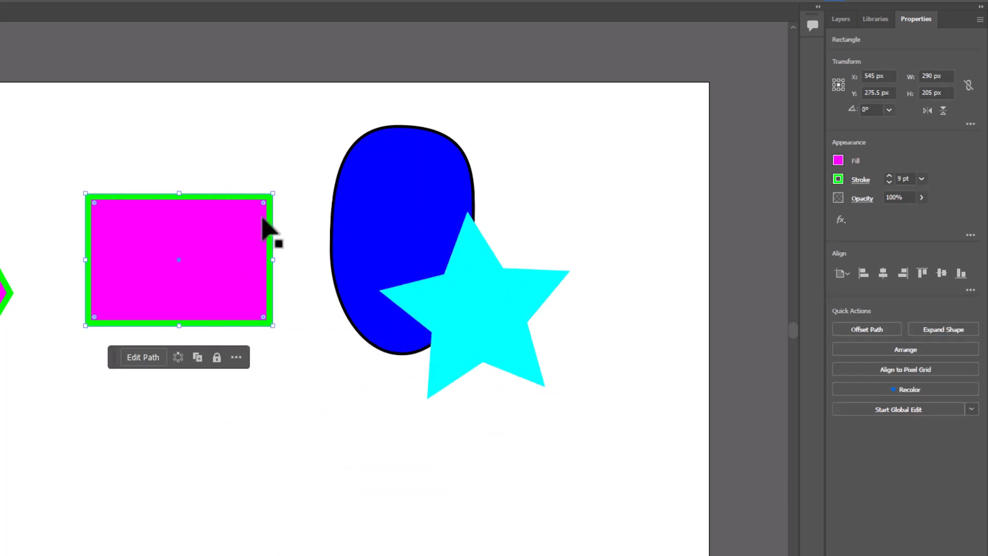
pyautogui.click(837, 160)
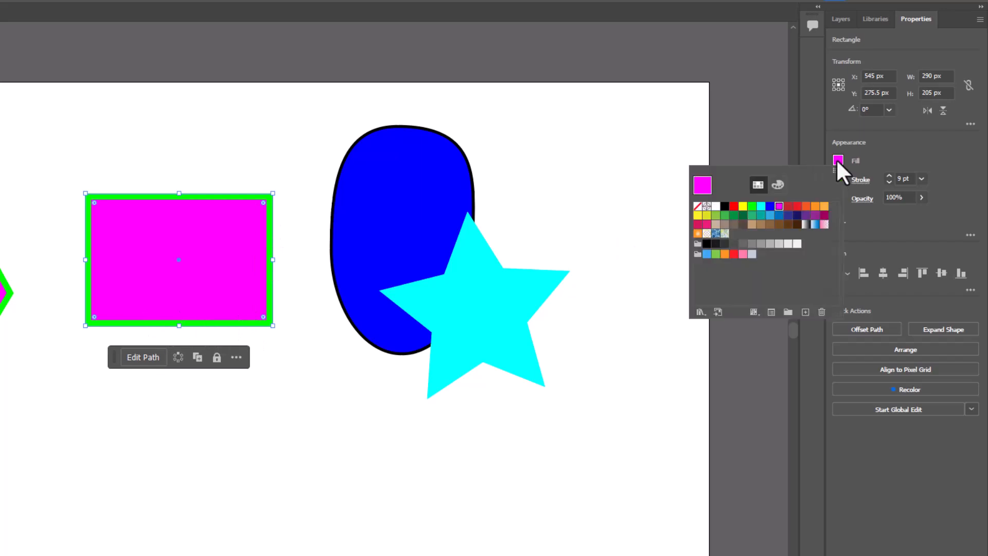
pyautogui.click(697, 206)
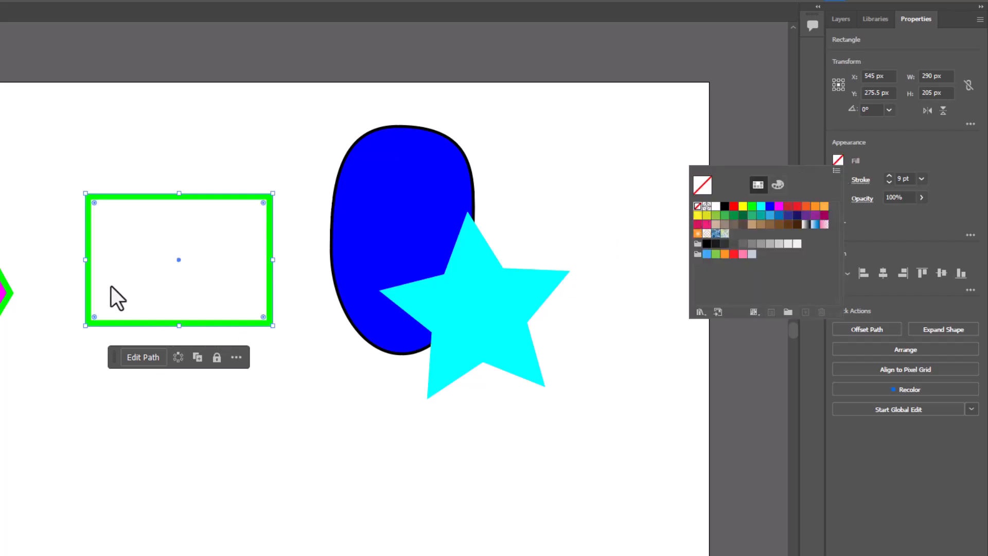
pyautogui.click(226, 204)
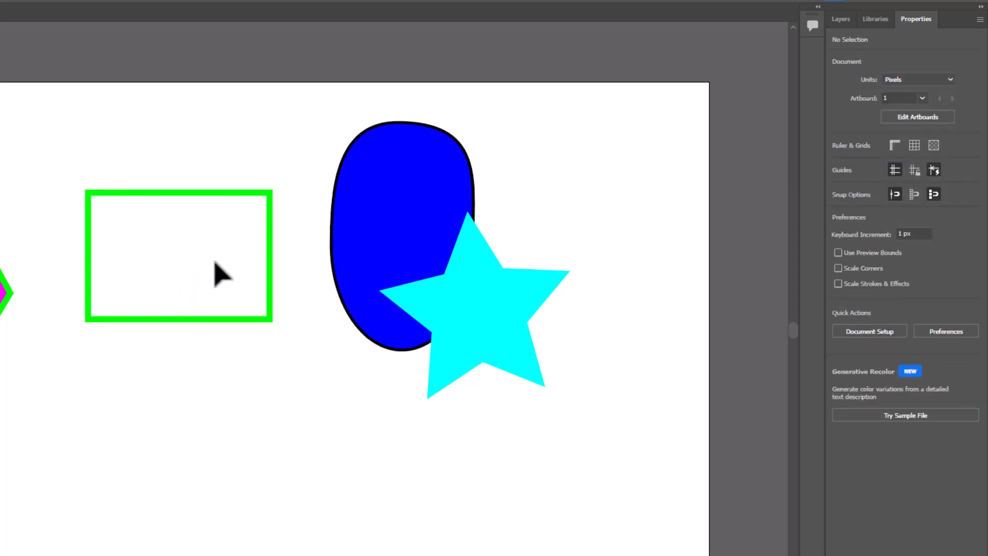
# - Move the green-outlined rectangle over the blue shape and the star, and bring it to the front
pyautogui.moveTo(229, 320); pyautogui.dragTo(433, 332)
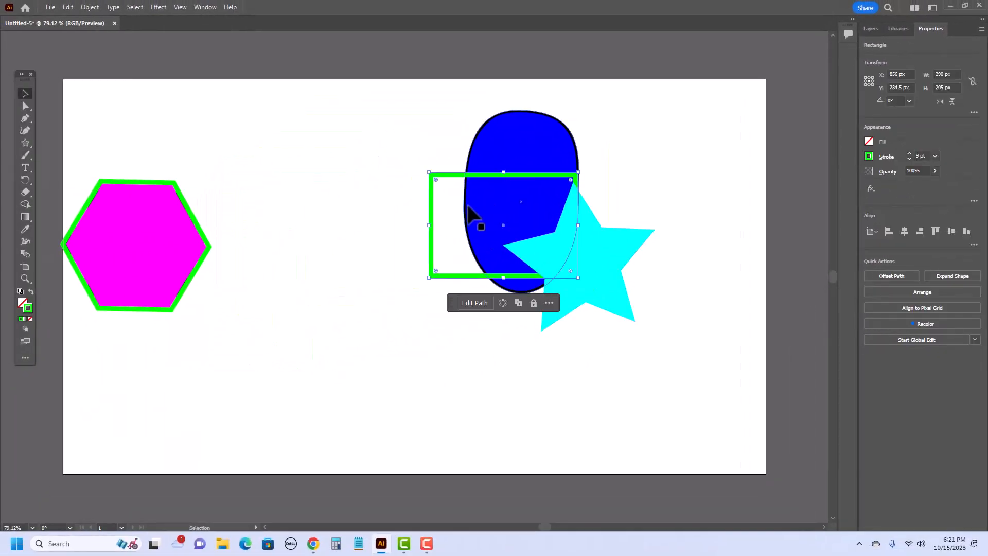
pyautogui.rightClick(447, 277)
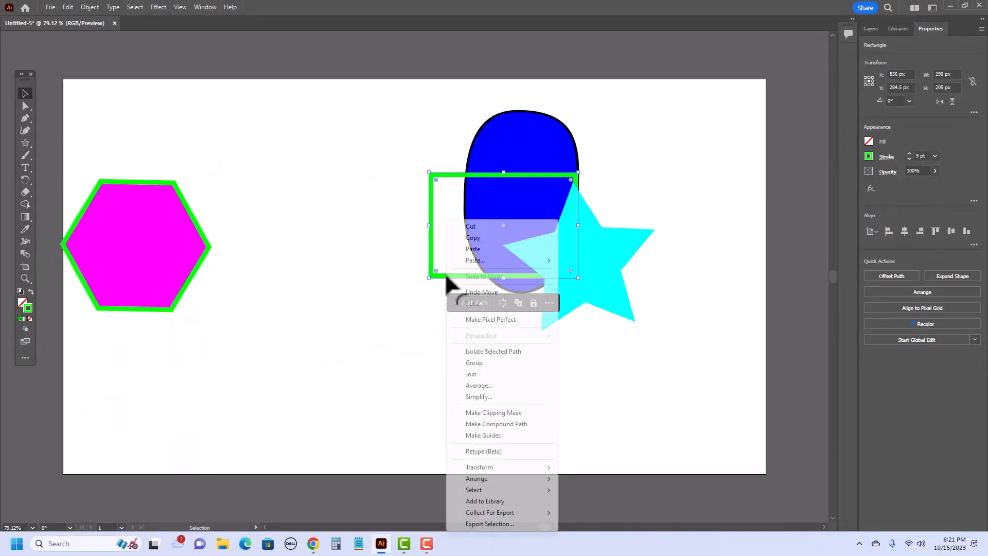
pyautogui.moveTo(489, 480)
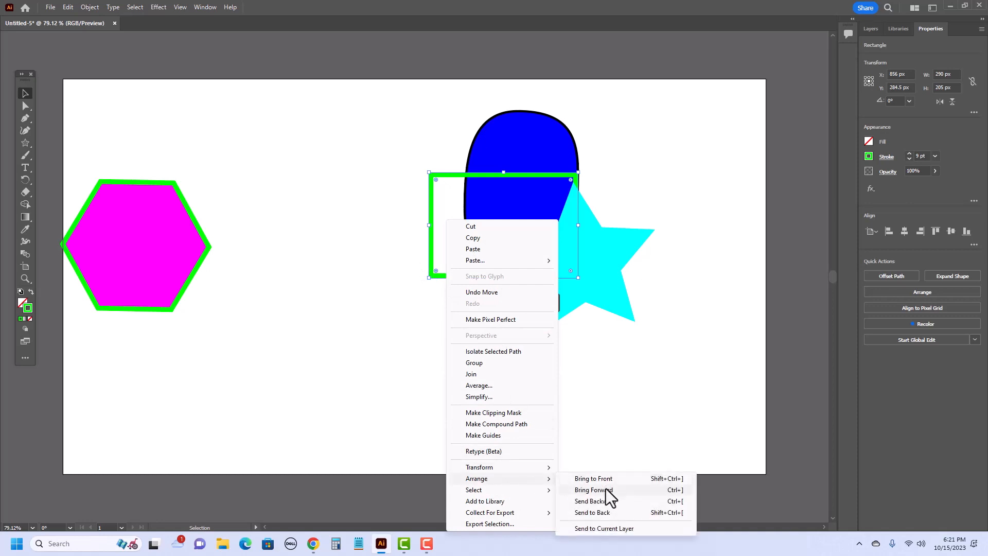
pyautogui.click(598, 480)
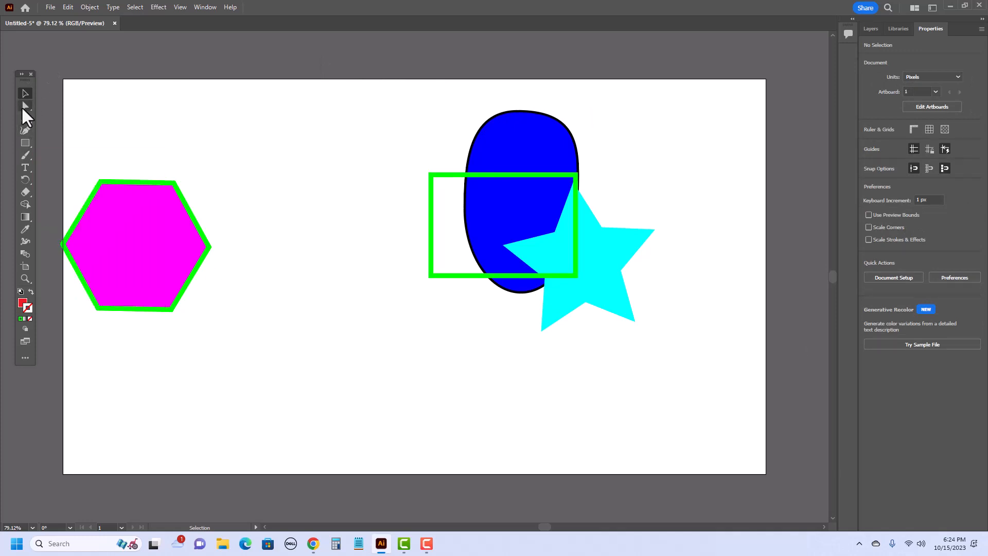
# - Draw a tall red rectangle without a stroke in the space between the magenta hexagon and the green-outlined rectangle
pyautogui.moveTo(25, 143); pyautogui.dragTo(46, 144)
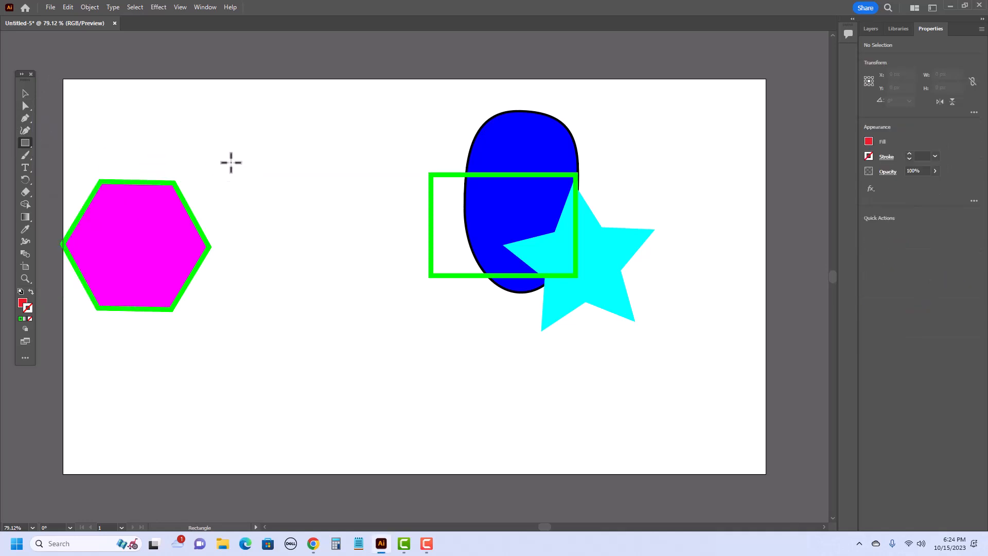
pyautogui.moveTo(256, 159); pyautogui.dragTo(372, 323)
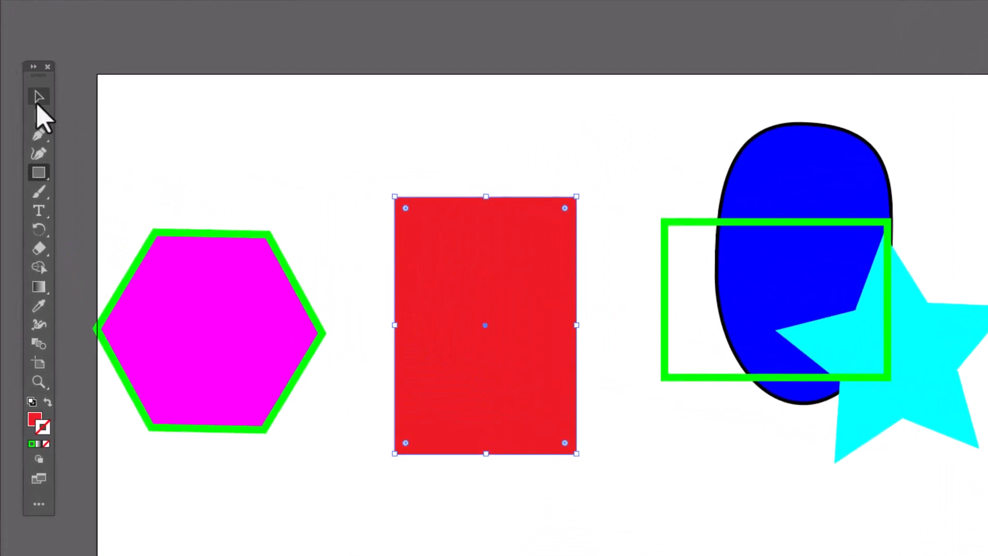
pyautogui.click(42, 94)
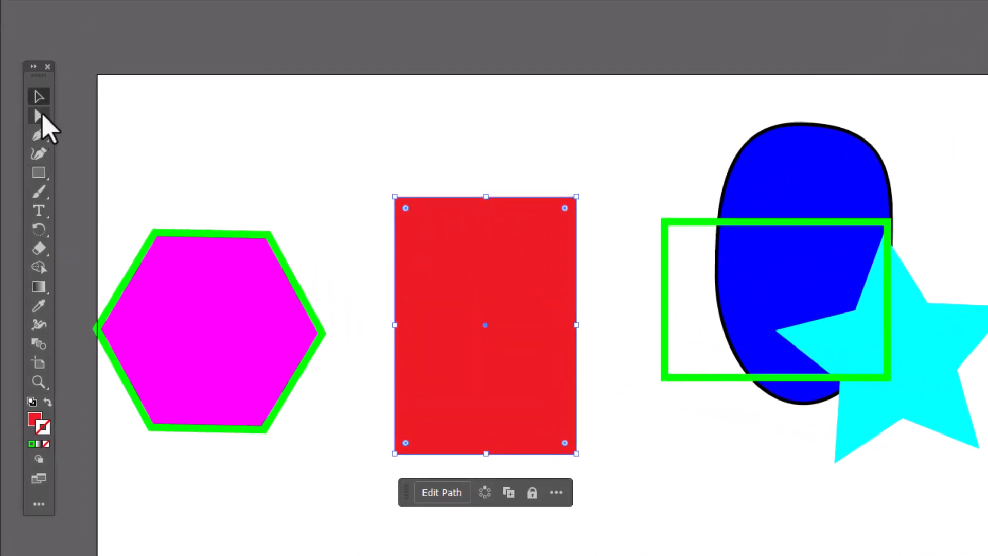
# - Reshape the red rectangle into an irregular quadrilateral by moving its two upper corner anchors inward and down with Direct Selection, and deselect it
pyautogui.click(38, 116)
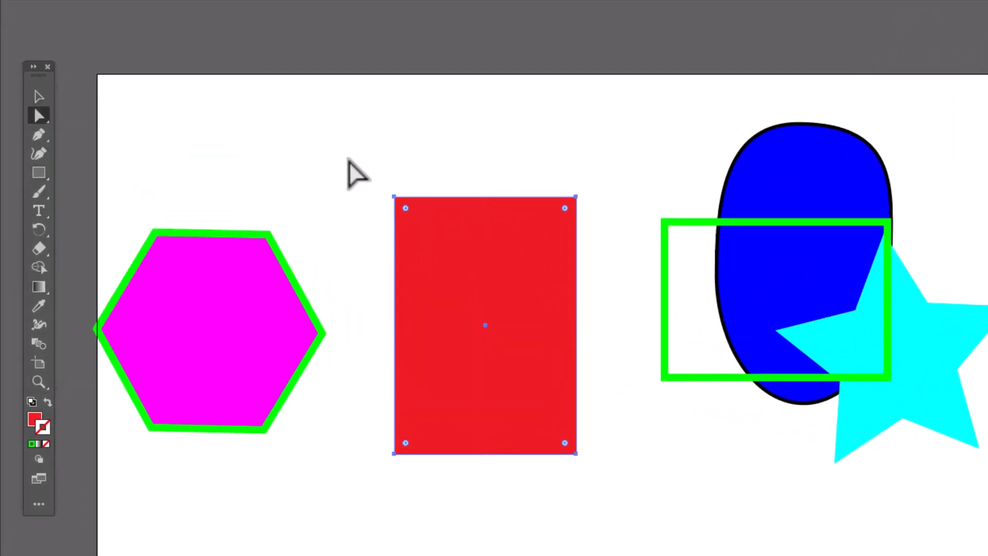
pyautogui.moveTo(348, 160); pyautogui.dragTo(436, 245)
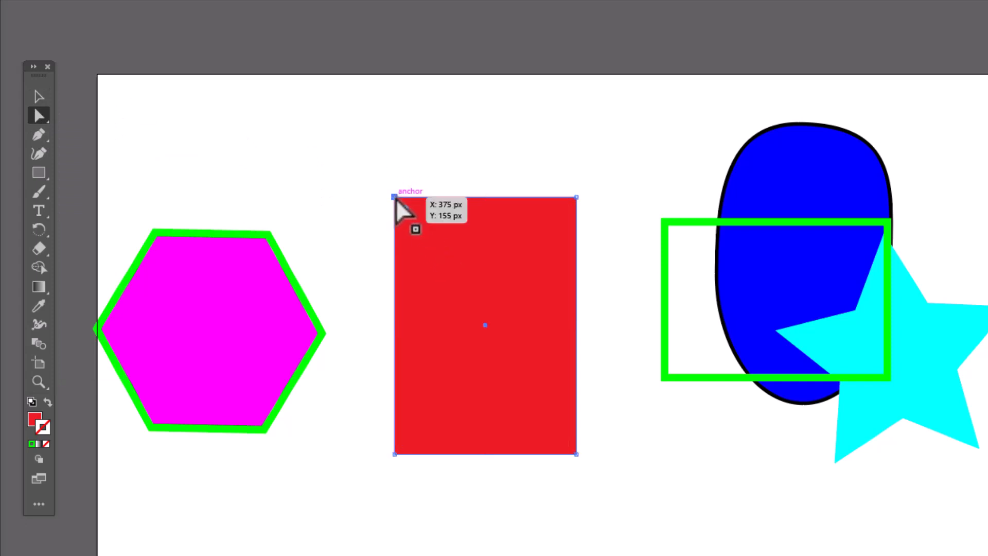
pyautogui.moveTo(395, 197); pyautogui.dragTo(452, 217)
pyautogui.moveTo(570, 199); pyautogui.dragTo(523, 326)
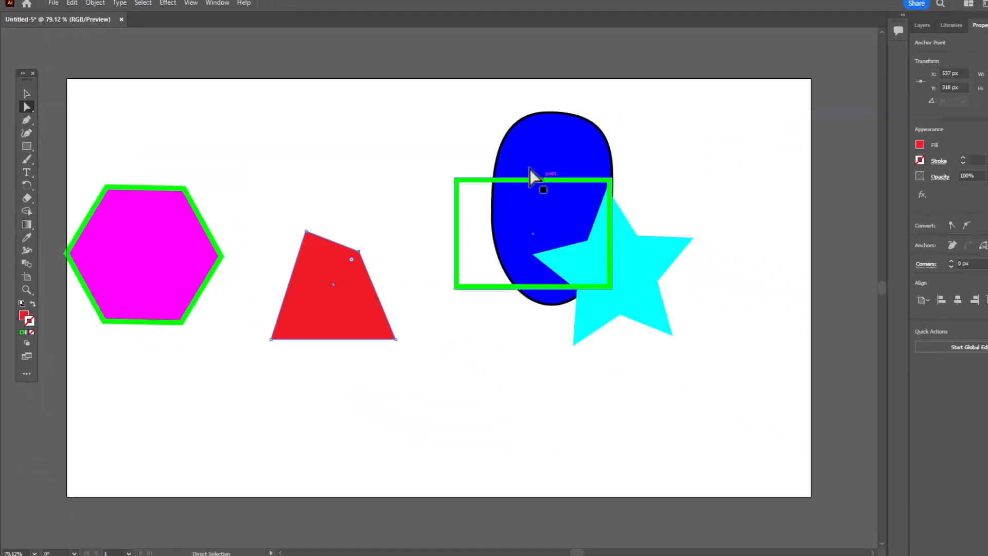
pyautogui.click(26, 94)
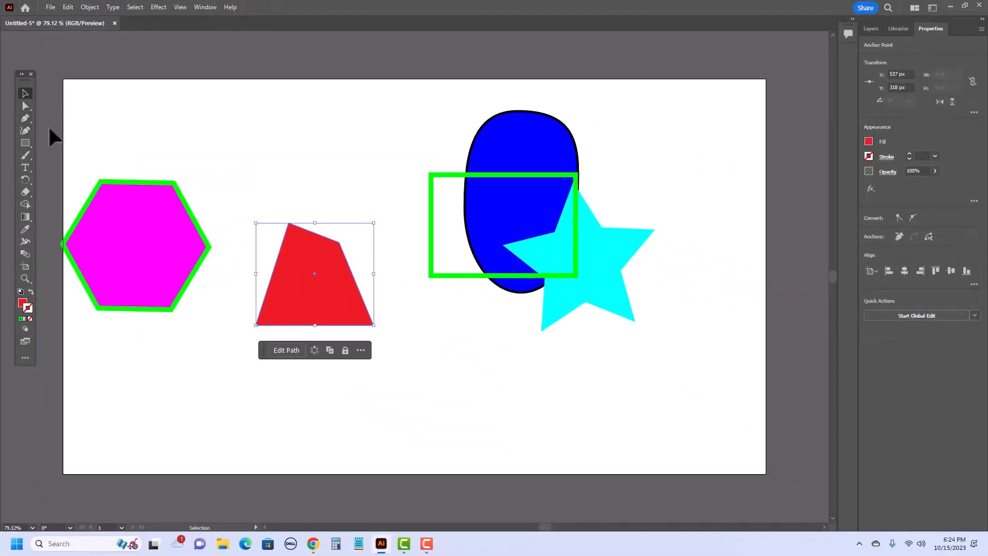
pyautogui.click(120, 110)
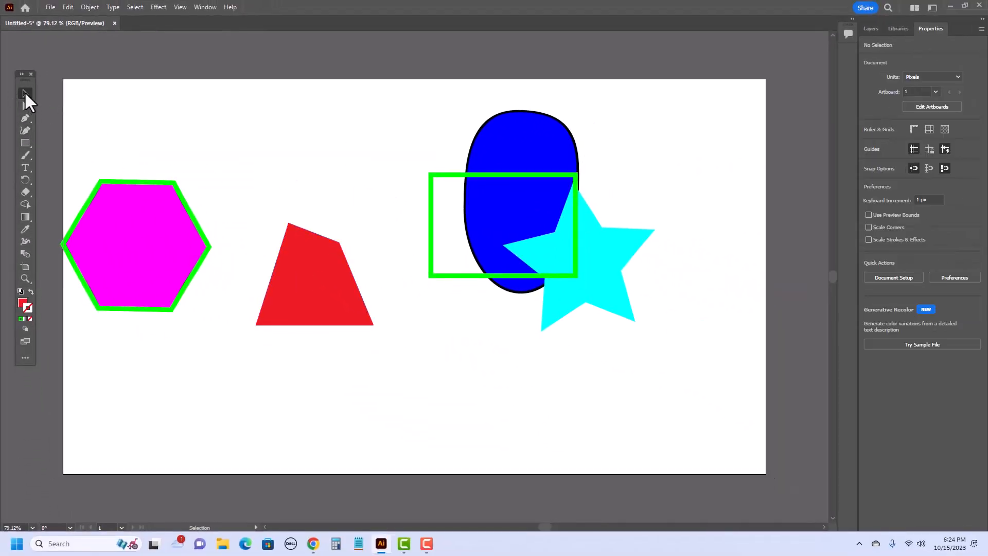
# - Delete the magenta hexagon and all the remaining shapes to clear the artboard
pyautogui.click(144, 222)
pyautogui.press('Delete')
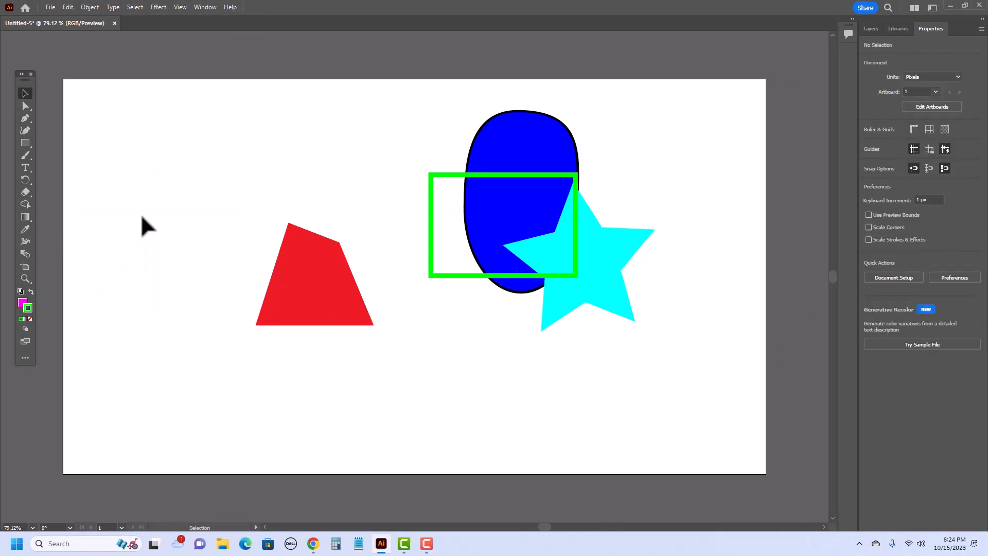
pyautogui.moveTo(149, 95); pyautogui.dragTo(677, 356)
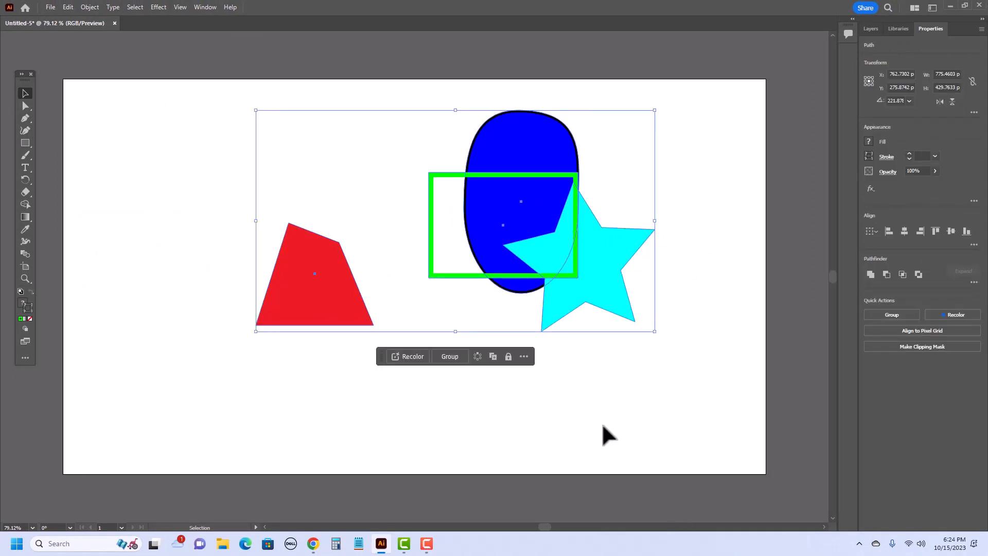
pyautogui.press('Delete')
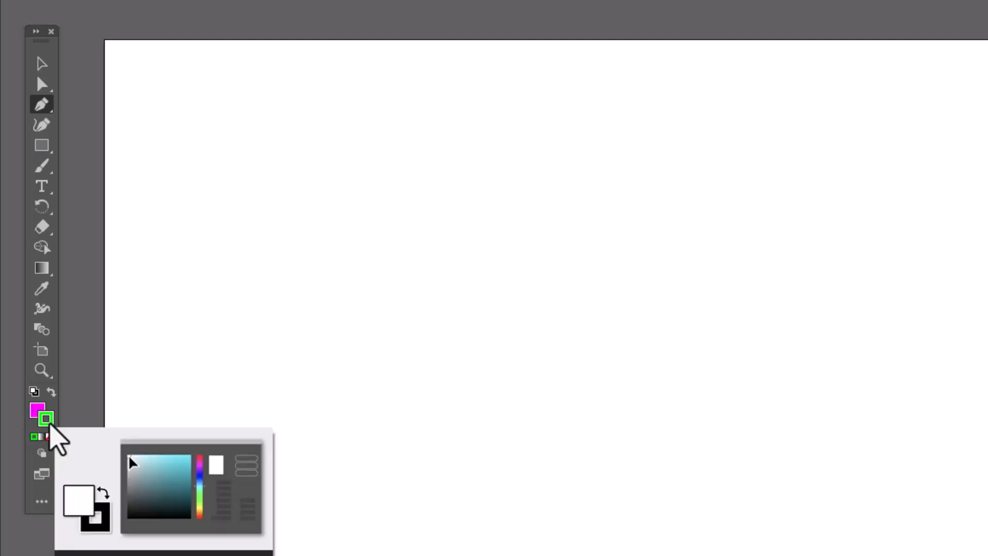
# - Draw a freeform overlapping path of straight and curved segments with the Pen tool, using the magenta fill and green stroke
pyautogui.click(327, 356)
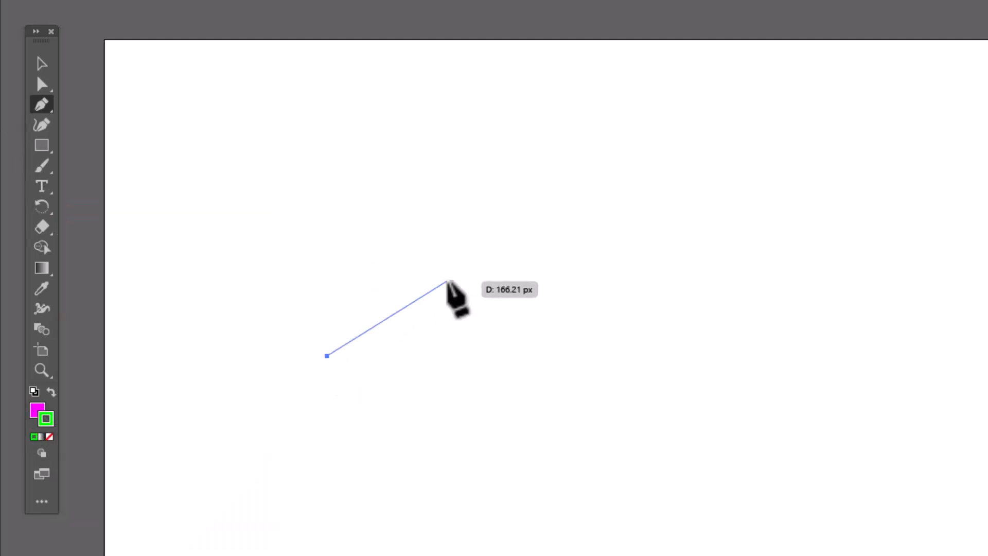
pyautogui.click(447, 280)
pyautogui.moveTo(493, 357); pyautogui.dragTo(471, 401)
pyautogui.moveTo(340, 425); pyautogui.dragTo(321, 388)
pyautogui.moveTo(310, 265); pyautogui.dragTo(333, 254)
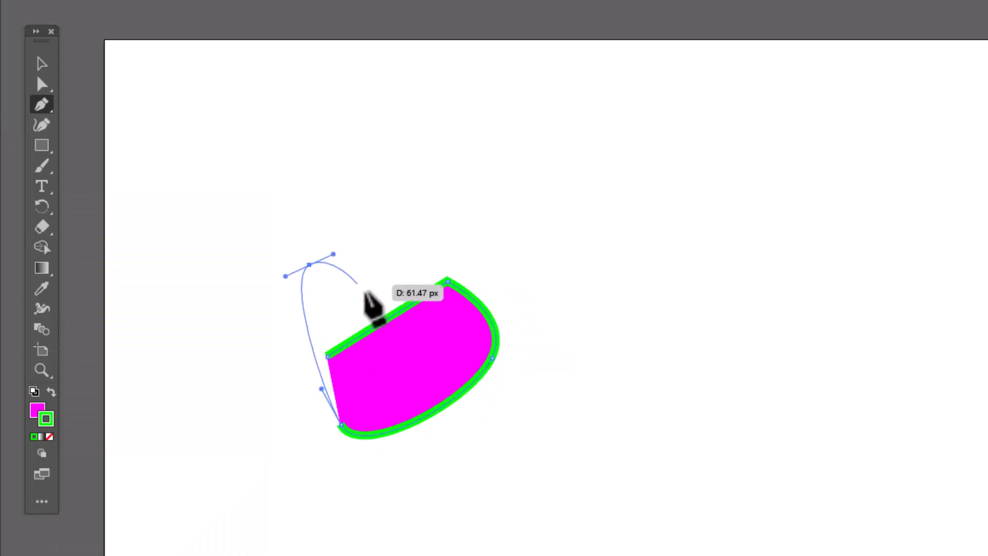
pyautogui.moveTo(359, 285); pyautogui.dragTo(422, 365)
pyautogui.moveTo(472, 325); pyautogui.dragTo(515, 303)
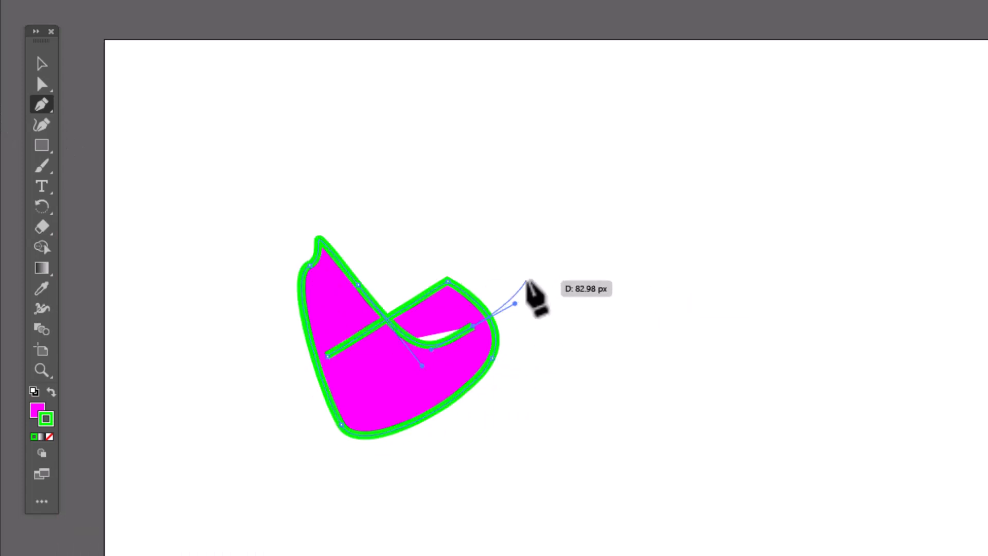
# - Delete the freeform magenta path from the artboard
pyautogui.click(43, 64)
pyautogui.moveTo(217, 188); pyautogui.dragTo(664, 538)
pyautogui.press('Delete')
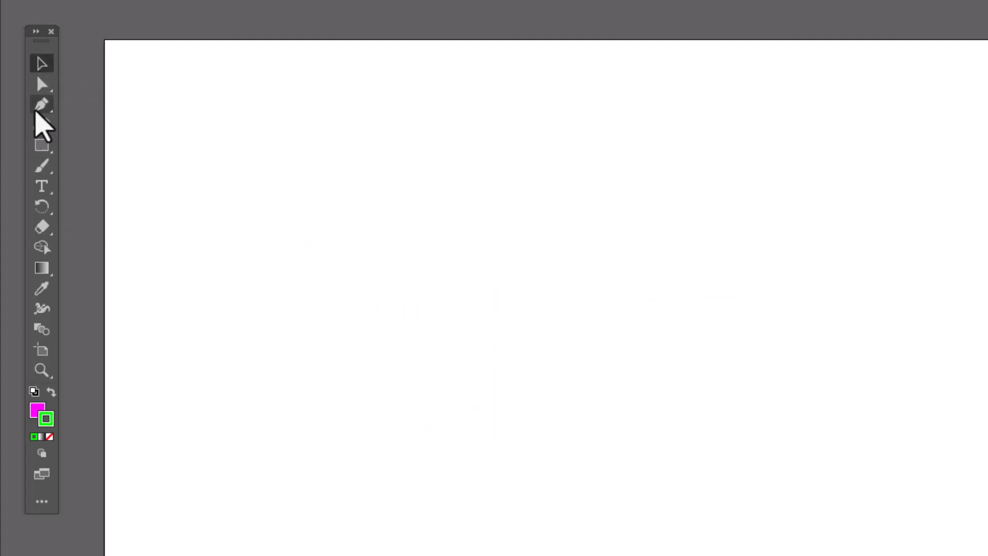
# - Set up the Pen tool with no fill and a near-black stroke (170600)
pyautogui.click(36, 108)
pyautogui.click(36, 409)
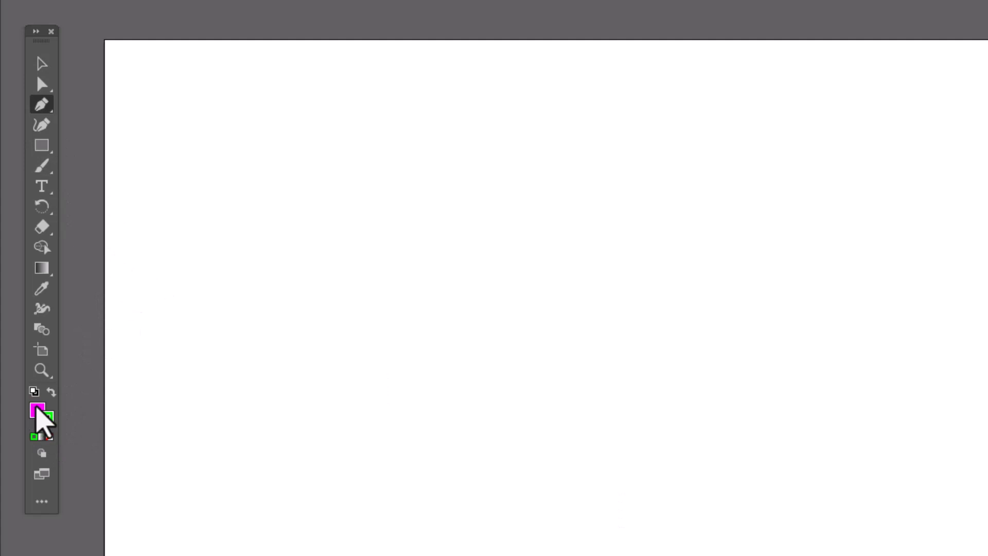
pyautogui.click(36, 409)
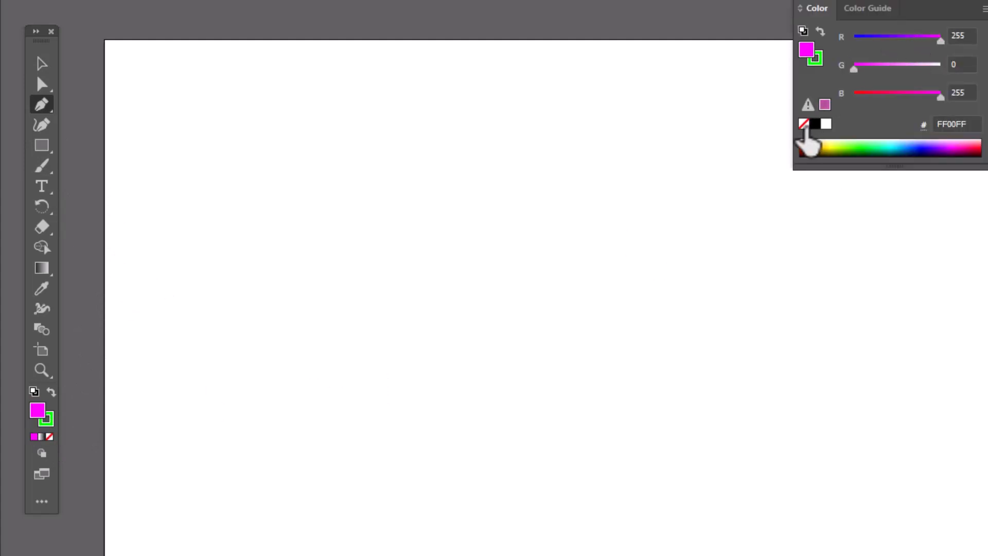
pyautogui.click(803, 124)
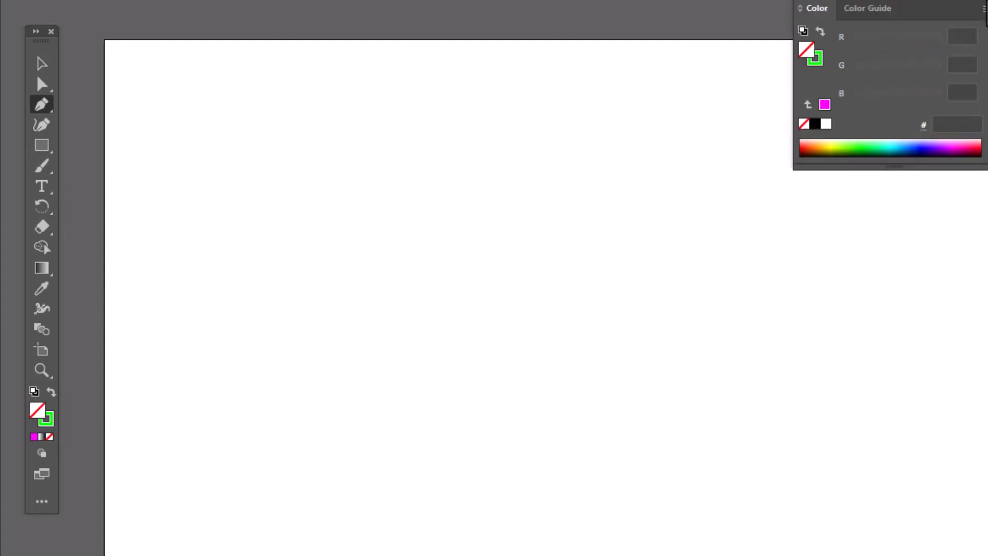
pyautogui.click(46, 421)
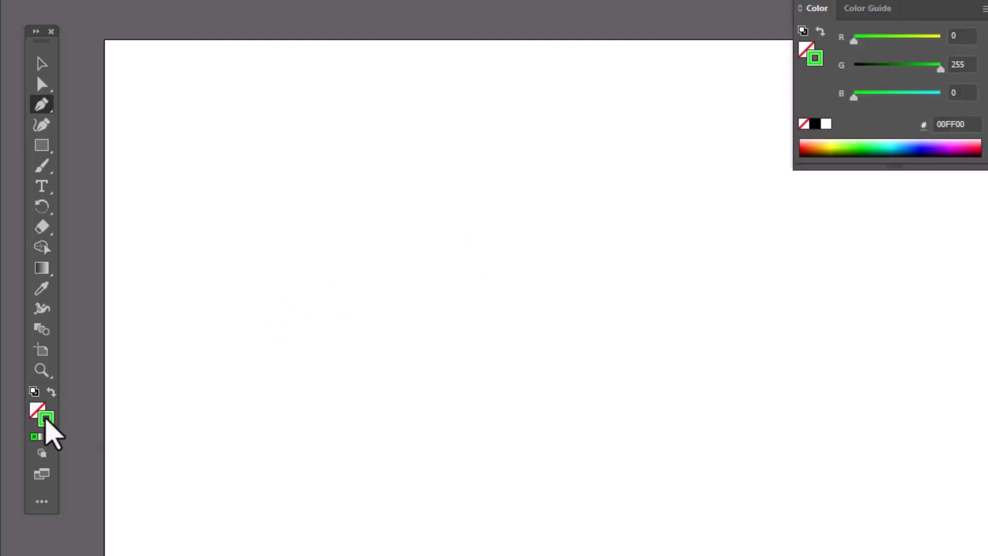
pyautogui.click(808, 156)
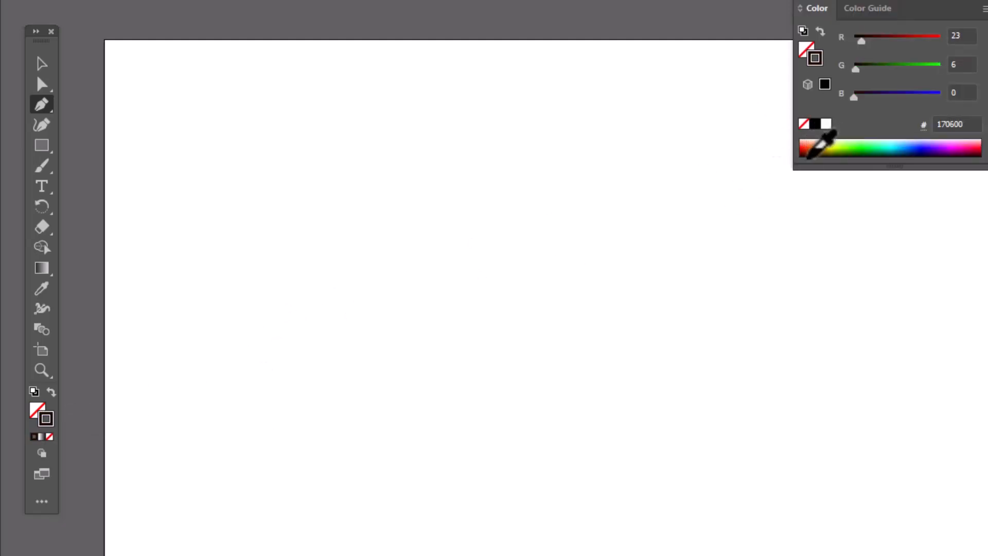
pyautogui.click(984, 2)
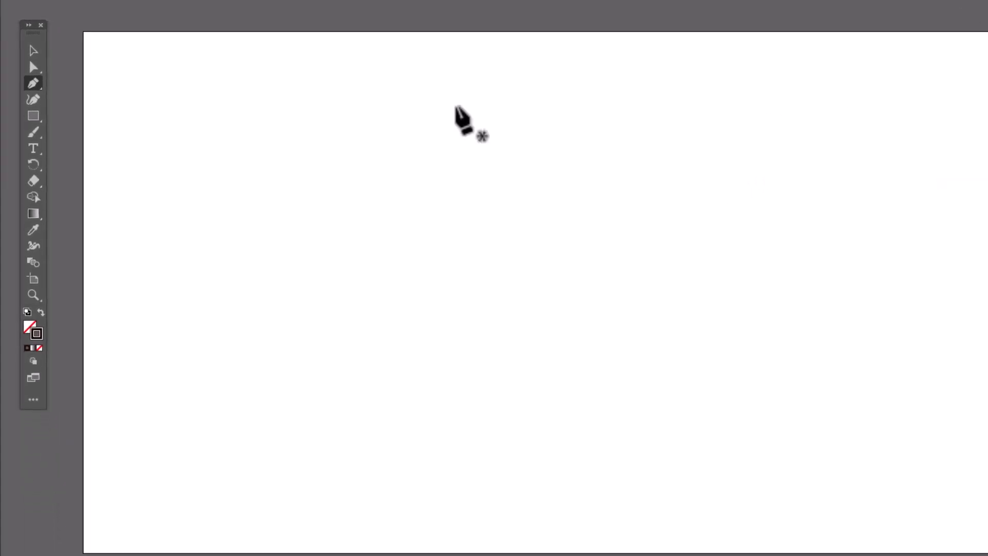
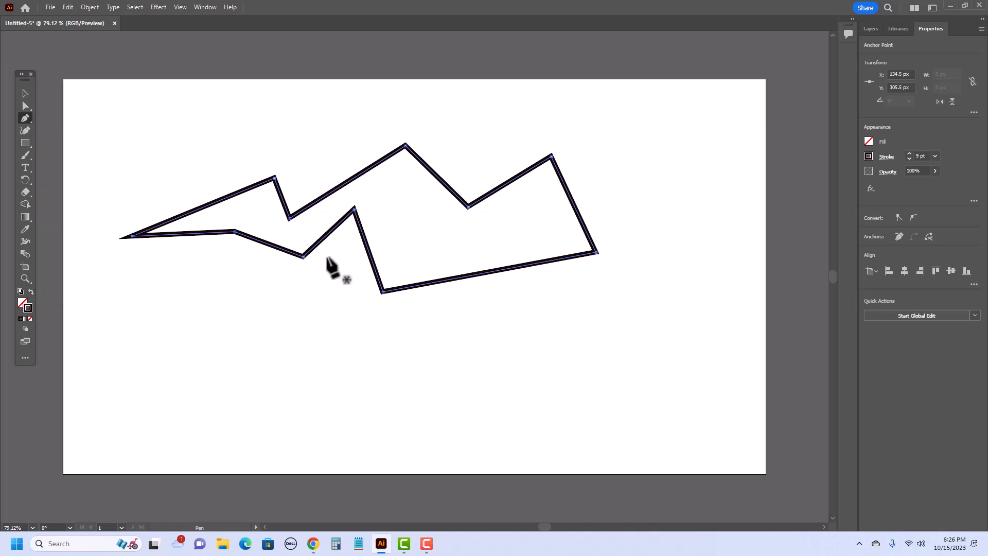
# - Rotate the zigzag outline a quarter turn so its sharp tip points down, and shrink it to fit on the artboard's left side
pyautogui.click(24, 93)
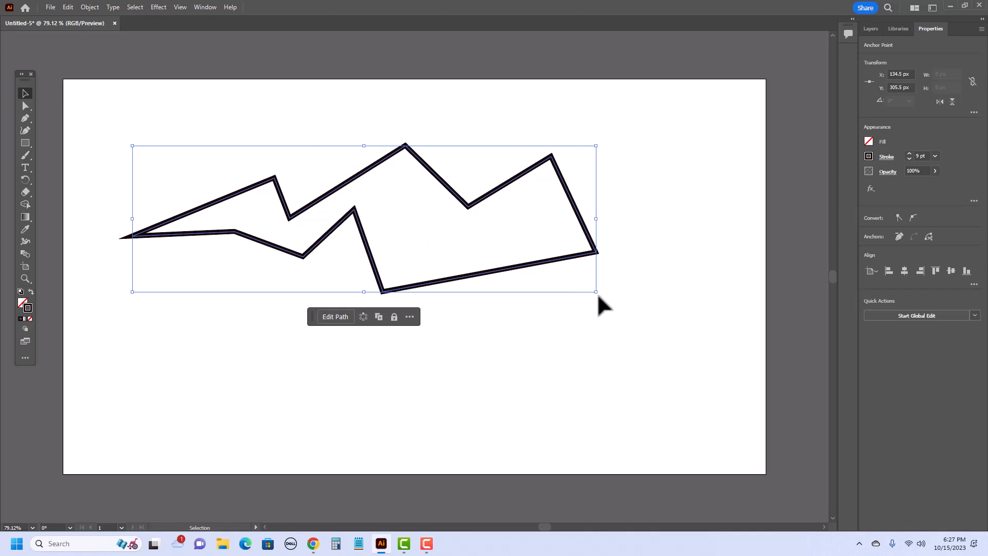
pyautogui.moveTo(600, 298); pyautogui.dragTo(409, 90)
pyautogui.moveTo(436, 454); pyautogui.dragTo(380, 236)
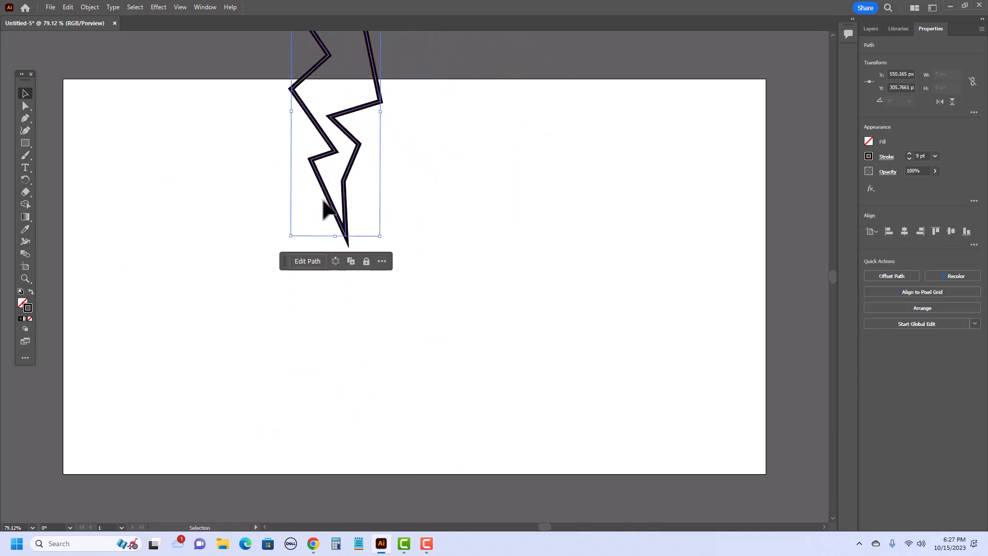
pyautogui.moveTo(333, 214); pyautogui.dragTo(254, 352)
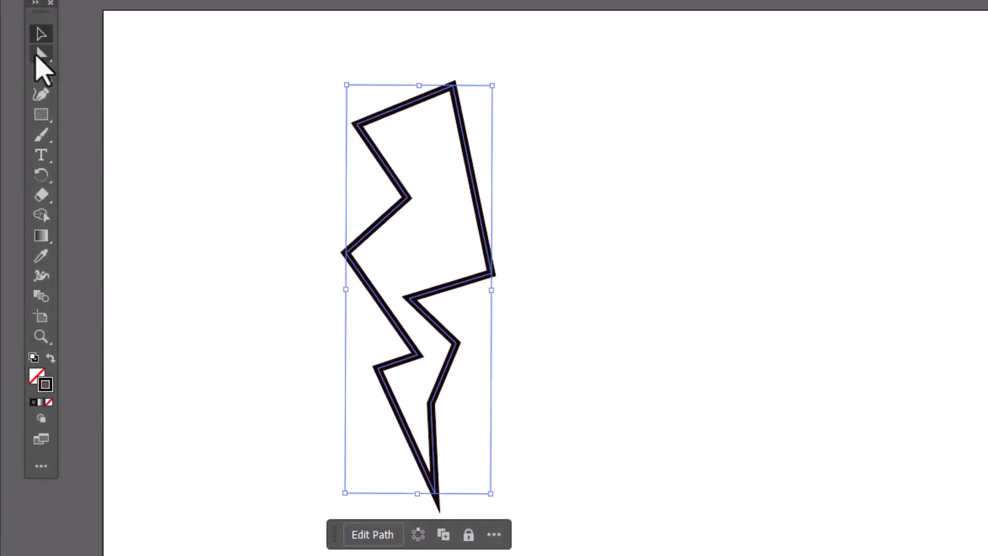
# - Shift the whole lightning bolt about 23 px right and 4 px down with the Direct Selection tool, and deselect its anchors
pyautogui.click(37, 58)
pyautogui.click(407, 298)
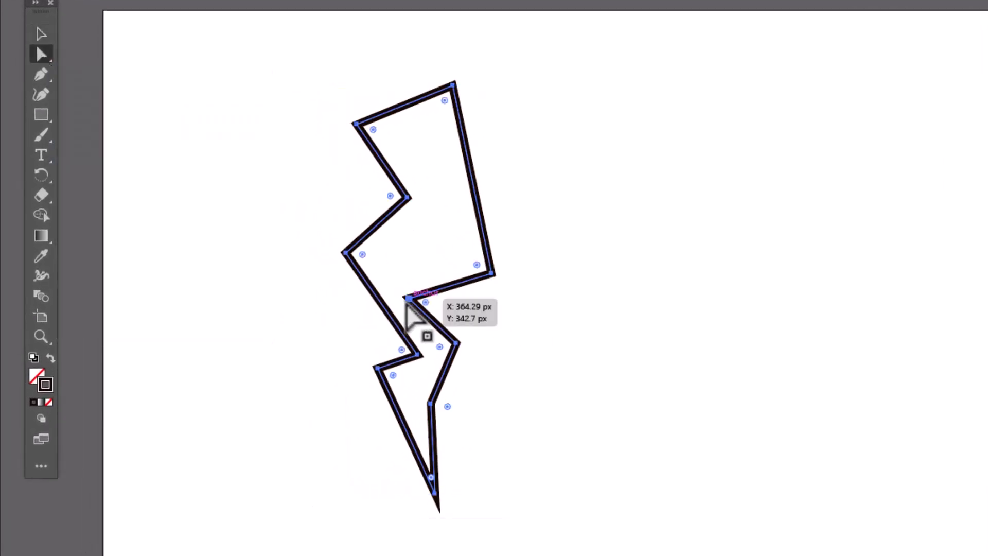
pyautogui.moveTo(411, 302)
pyautogui.mouseDown()
pyautogui.moveTo(431, 274)
pyautogui.moveTo(417, 319)
pyautogui.moveTo(429, 305)
pyautogui.mouseUp()
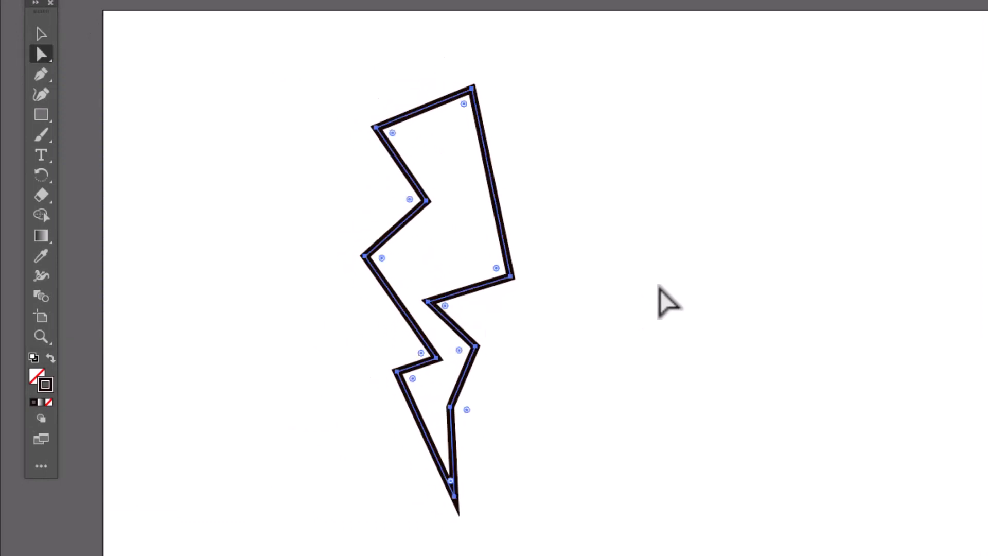
pyautogui.click(652, 287)
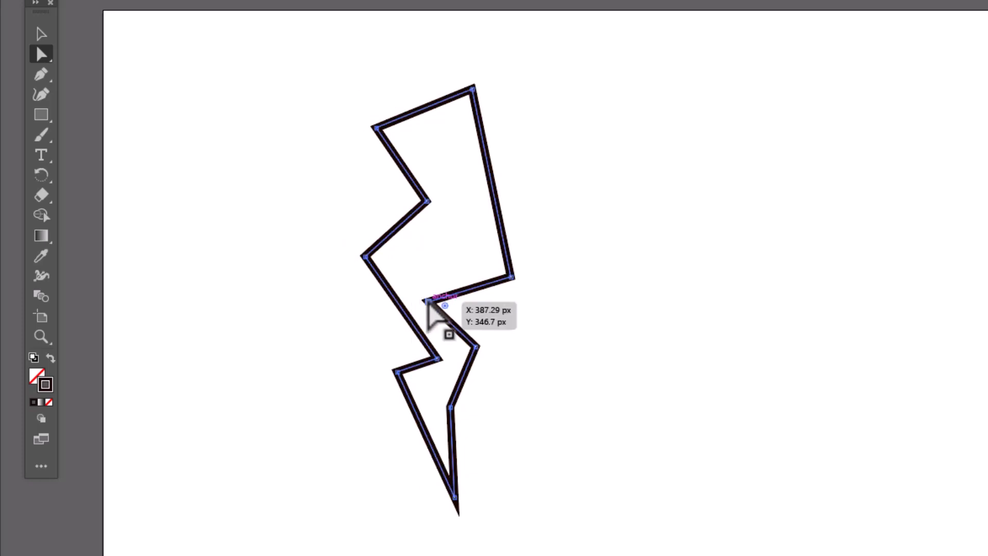
# - Reshape the bolt's right side by moving the inner notch anchor up and right and the adjacent outer corner up and inward
pyautogui.moveTo(427, 298)
pyautogui.mouseDown()
pyautogui.moveTo(428, 278)
pyautogui.moveTo(422, 288)
pyautogui.moveTo(437, 286)
pyautogui.mouseUp()
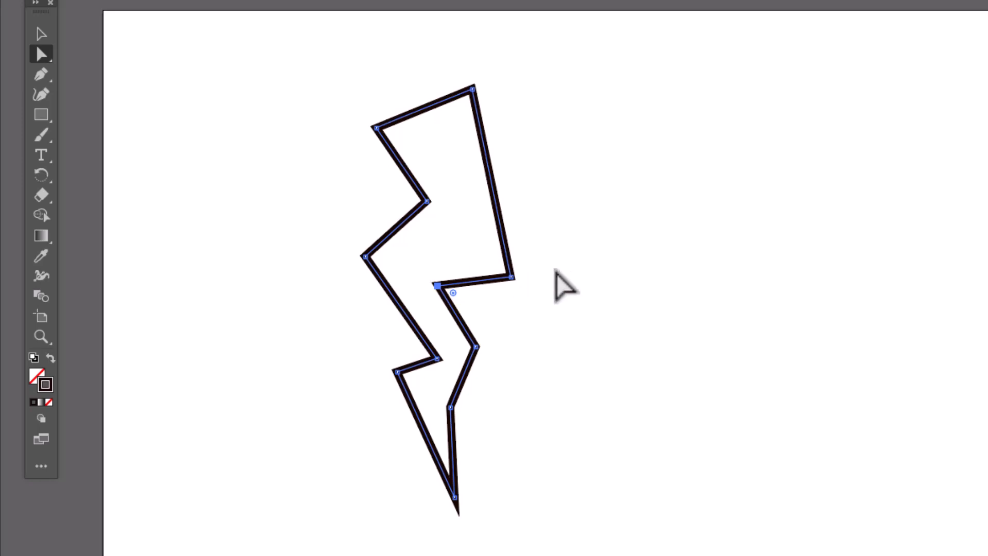
pyautogui.moveTo(546, 249); pyautogui.dragTo(501, 264)
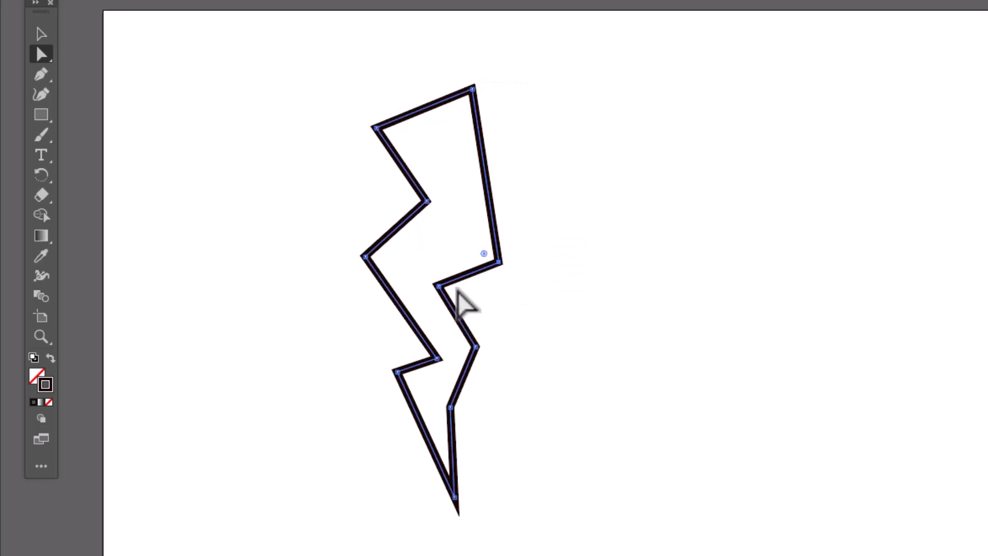
pyautogui.moveTo(441, 286); pyautogui.dragTo(440, 276)
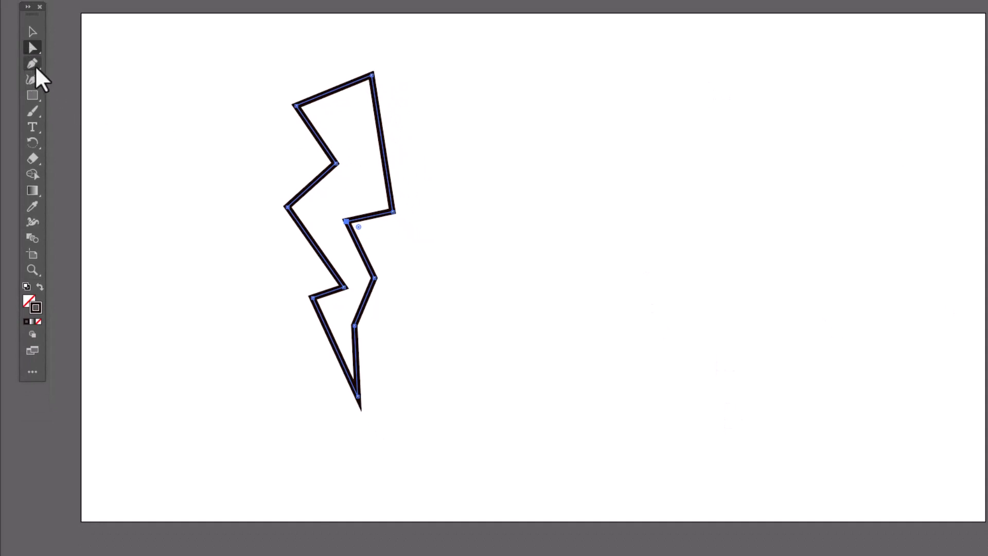
# - Draw an open wavy path of three curved segments right of the bolt with the Pen tool, spacing the first anchors about 130 and 142 px apart
pyautogui.click(33, 63)
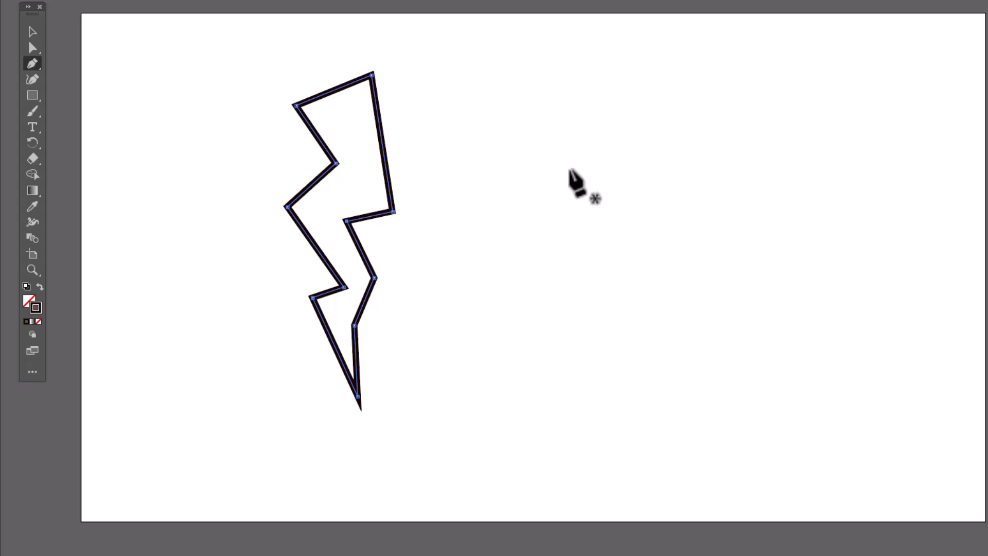
pyautogui.click(567, 169)
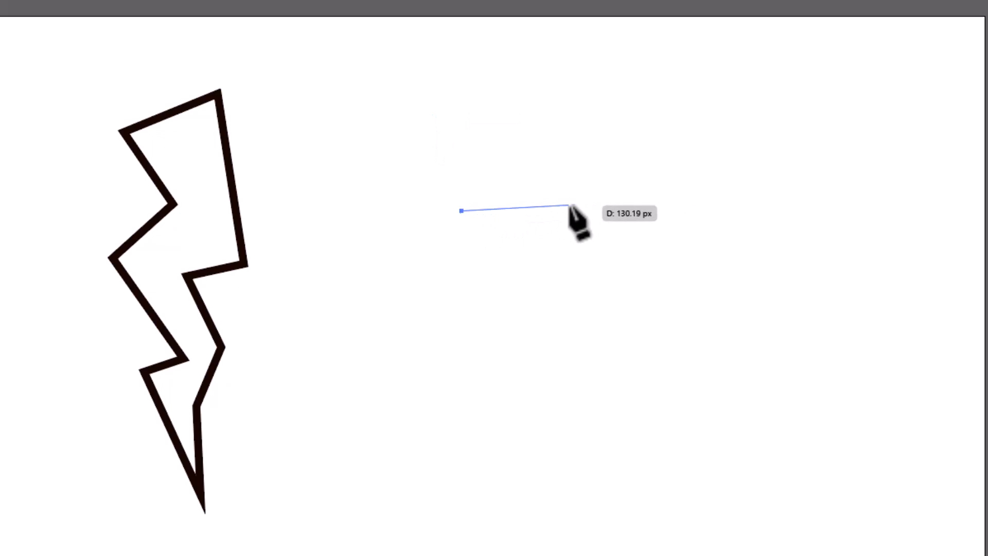
pyautogui.moveTo(570, 205)
pyautogui.mouseDown()
pyautogui.moveTo(609, 218)
pyautogui.moveTo(622, 257)
pyautogui.moveTo(608, 255)
pyautogui.moveTo(614, 245)
pyautogui.moveTo(622, 269)
pyautogui.moveTo(637, 274)
pyautogui.moveTo(578, 276)
pyautogui.moveTo(627, 267)
pyautogui.moveTo(600, 227)
pyautogui.moveTo(613, 233)
pyautogui.moveTo(591, 247)
pyautogui.moveTo(602, 260)
pyautogui.moveTo(629, 250)
pyautogui.moveTo(603, 231)
pyautogui.moveTo(644, 266)
pyautogui.moveTo(609, 229)
pyautogui.moveTo(619, 245)
pyautogui.moveTo(611, 240)
pyautogui.mouseUp()
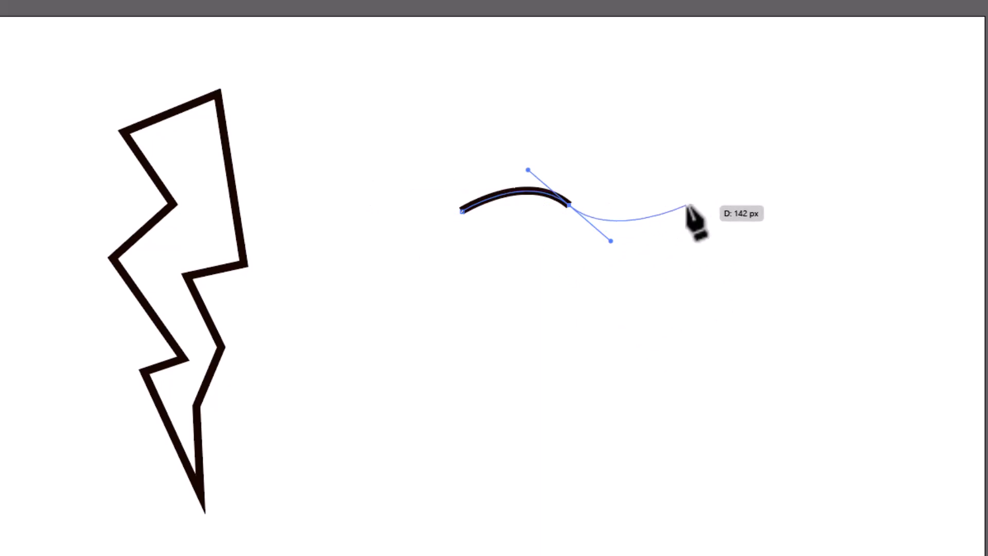
pyautogui.moveTo(687, 206); pyautogui.dragTo(722, 175)
pyautogui.moveTo(796, 211)
pyautogui.mouseDown()
pyautogui.moveTo(823, 241)
pyautogui.moveTo(817, 248)
pyautogui.mouseUp()
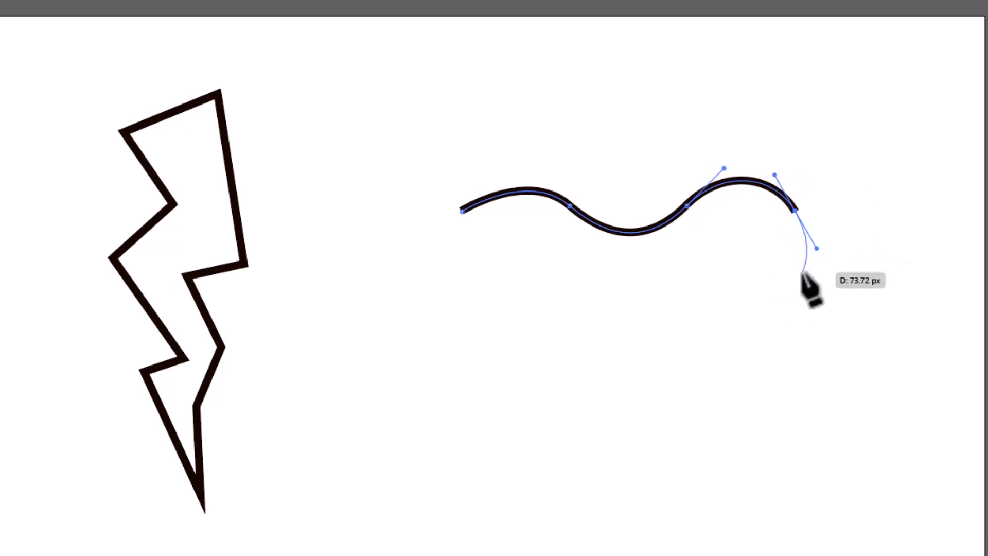
# - Continue the wavy path down and back leftward beneath itself with mostly straight segments, and end it as an open path
pyautogui.click(772, 283)
pyautogui.click(722, 278)
pyautogui.click(711, 265)
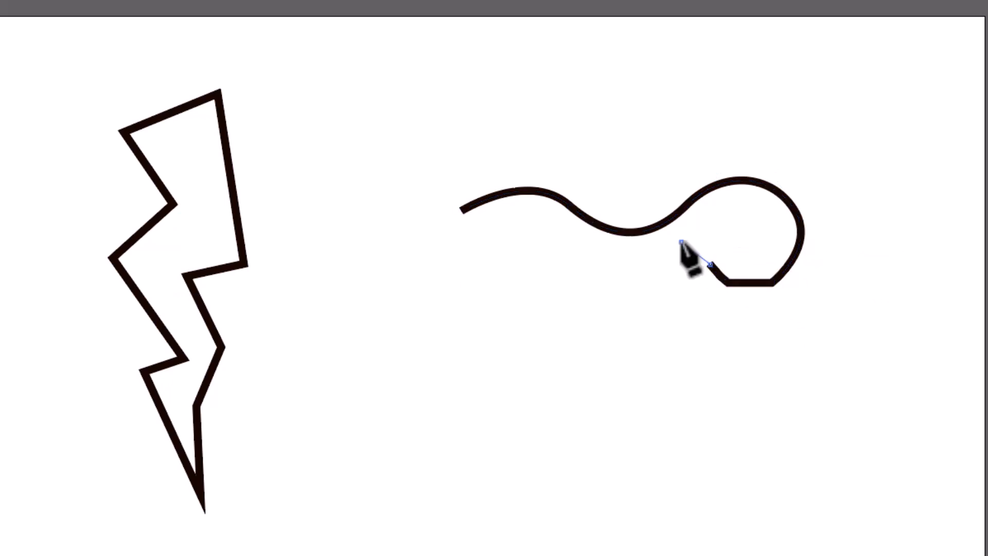
pyautogui.click(680, 240)
pyautogui.click(609, 261)
pyautogui.click(607, 282)
pyautogui.click(580, 303)
pyautogui.click(571, 302)
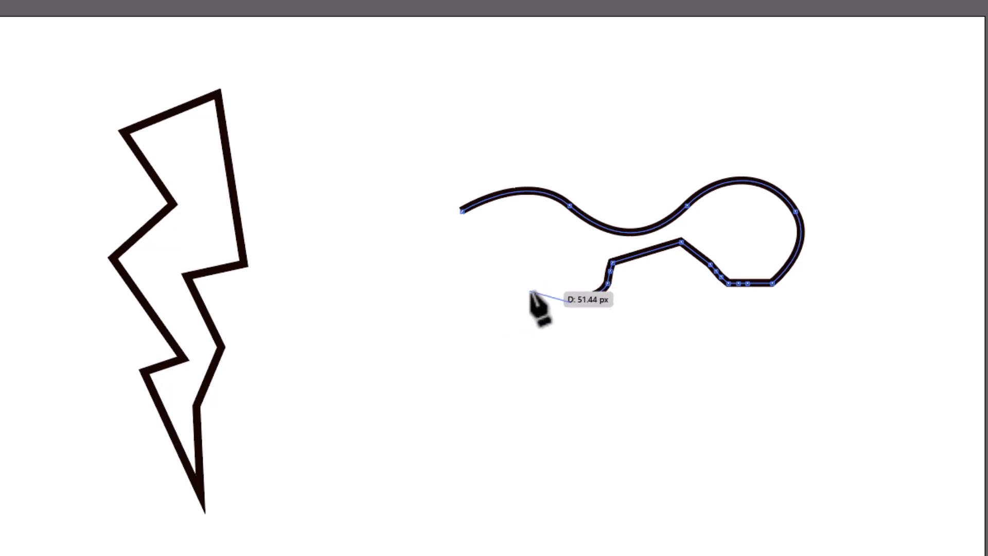
pyautogui.press('Escape')
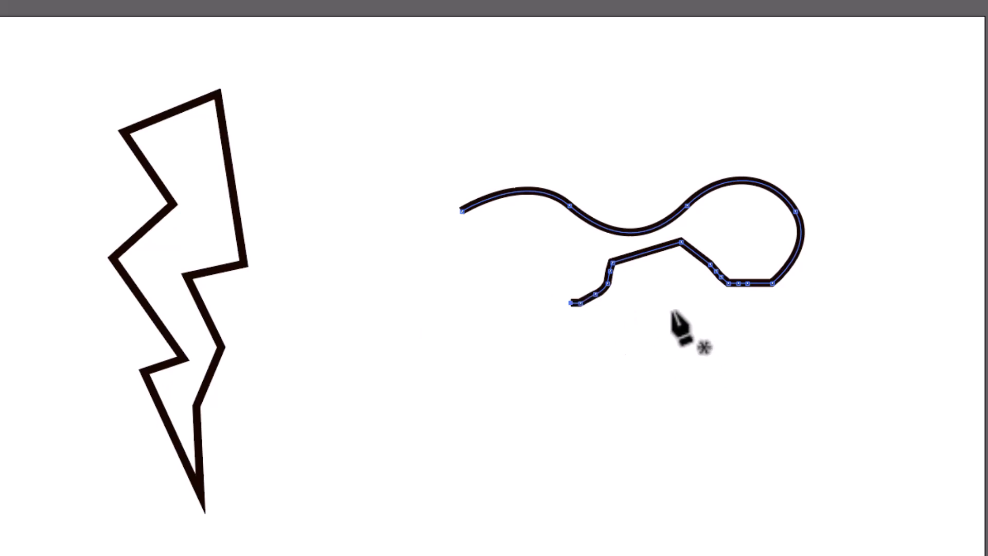
# - Undo the last short segment of the open path, and delete the whole path and restore it
pyautogui.hotkey('ctrl', 'z')
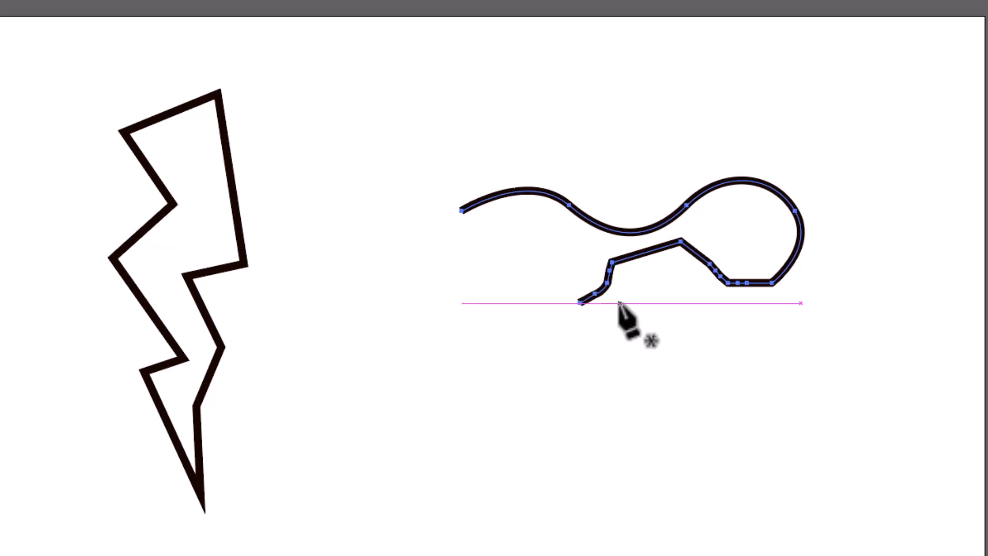
pyautogui.press('Delete')
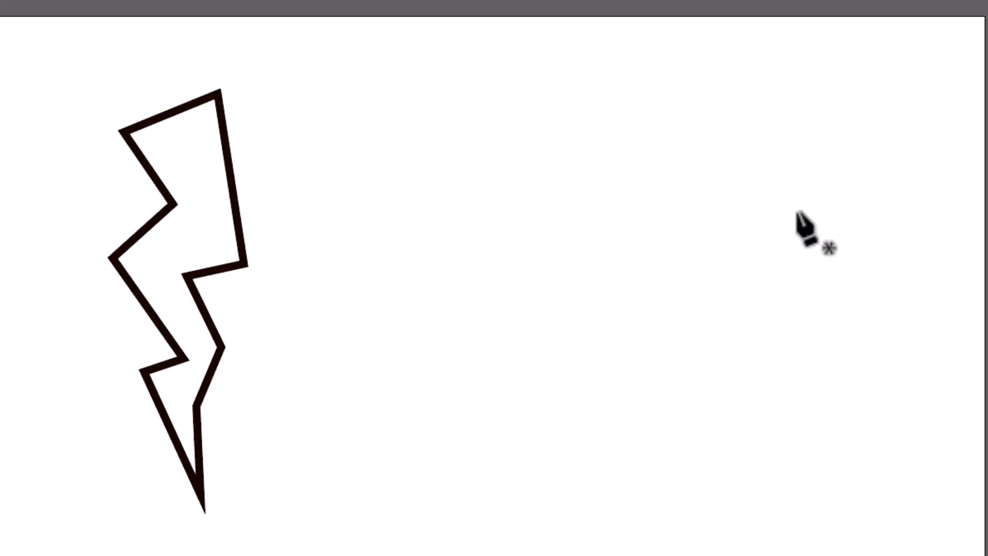
pyautogui.hotkey('ctrl', 'z')
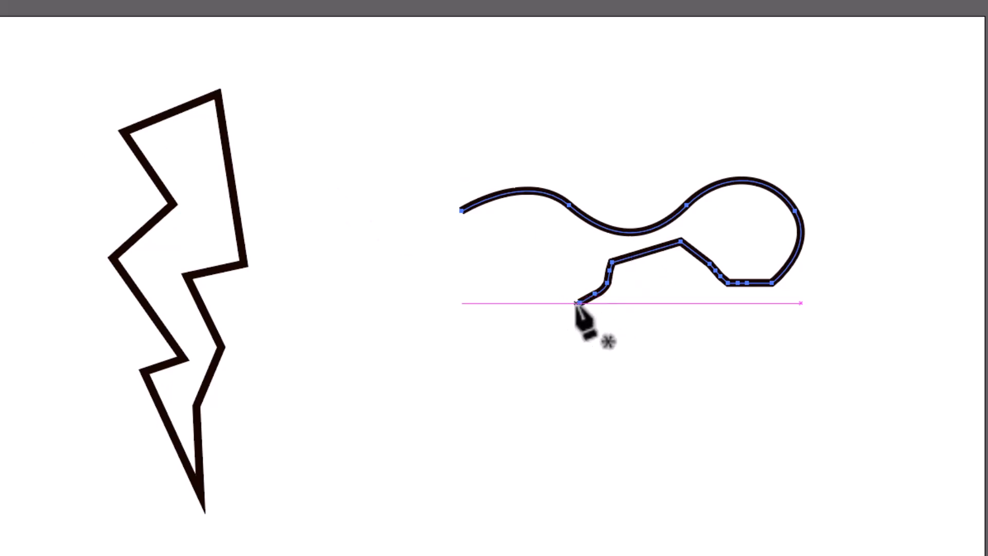
# - Extend the path from its upper-left start point with curved segments looping below, and close it at the lower open end
pyautogui.moveTo(462, 211); pyautogui.dragTo(433, 235)
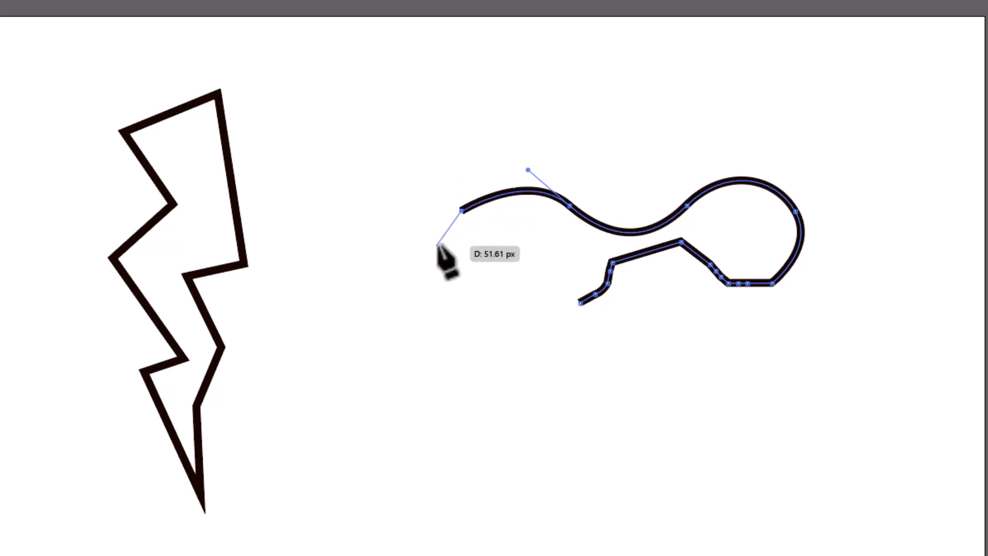
pyautogui.click(442, 241)
pyautogui.moveTo(462, 303); pyautogui.dragTo(549, 334)
pyautogui.click(580, 303)
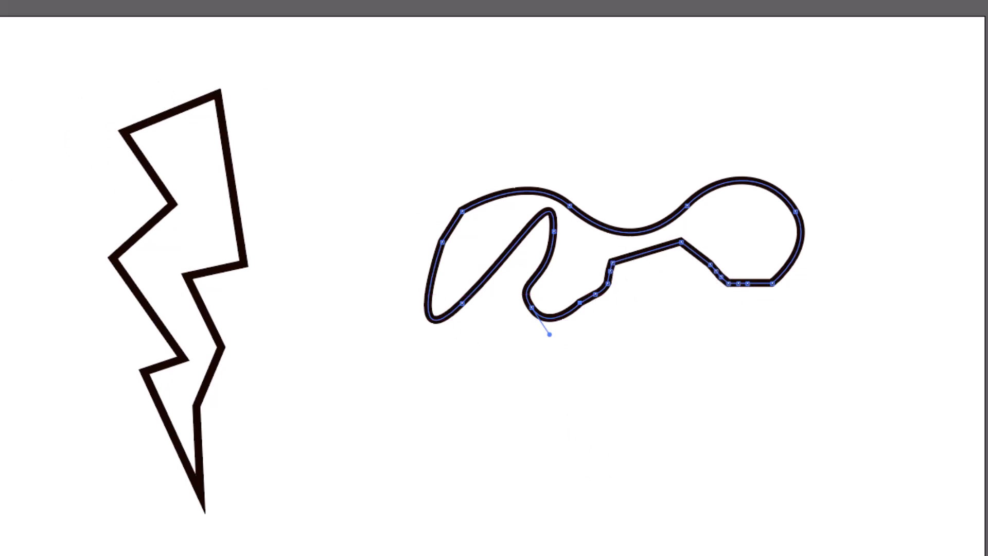
# - Remove anchors from the closed shape's lower edge and right bulge with the Pen tool, and add anchors along its lower middle curve
pyautogui.click(580, 304)
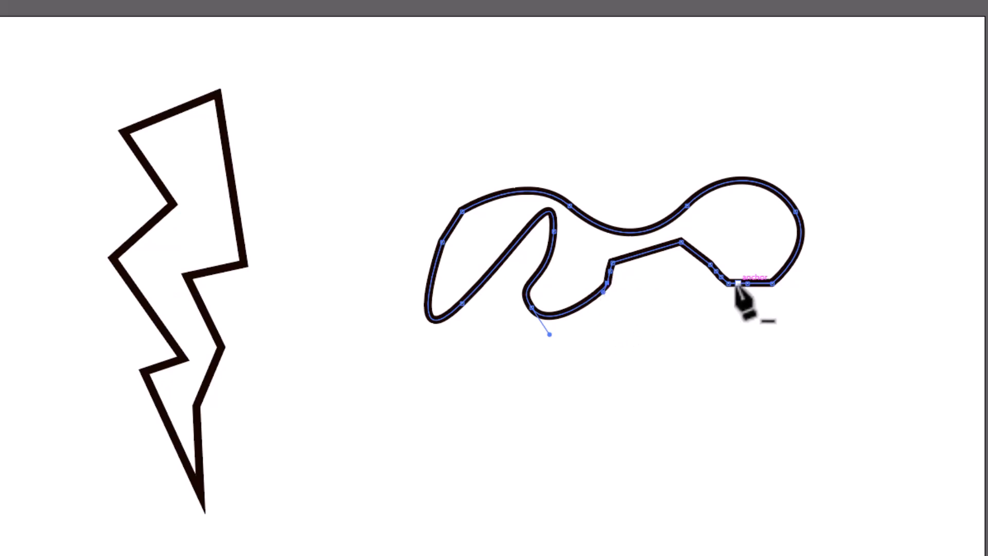
pyautogui.click(771, 283)
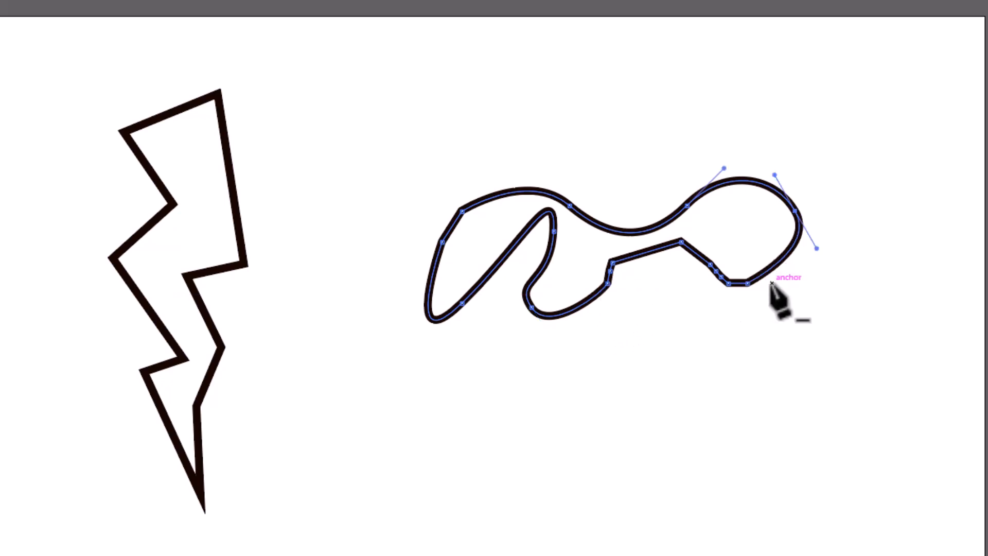
pyautogui.click(796, 213)
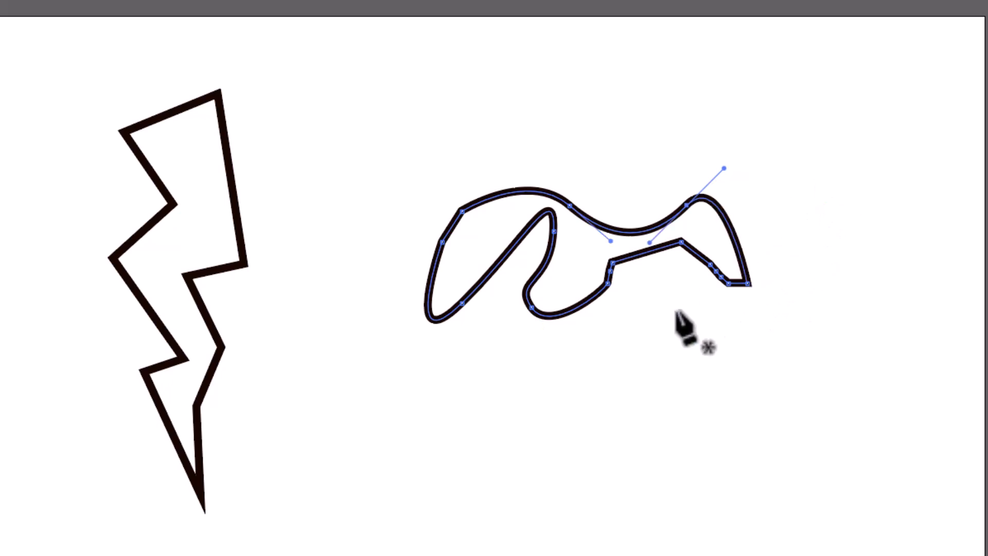
pyautogui.click(610, 270)
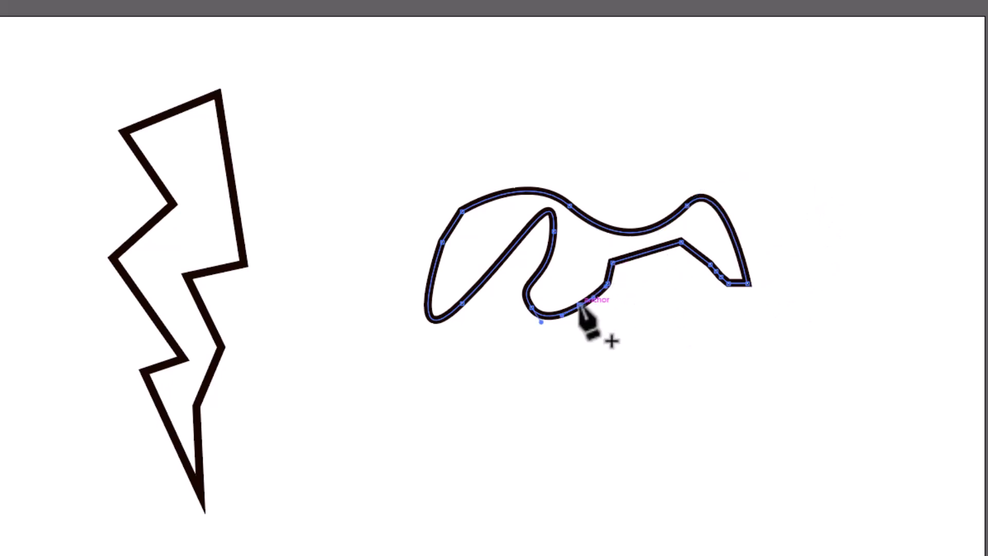
pyautogui.click(580, 305)
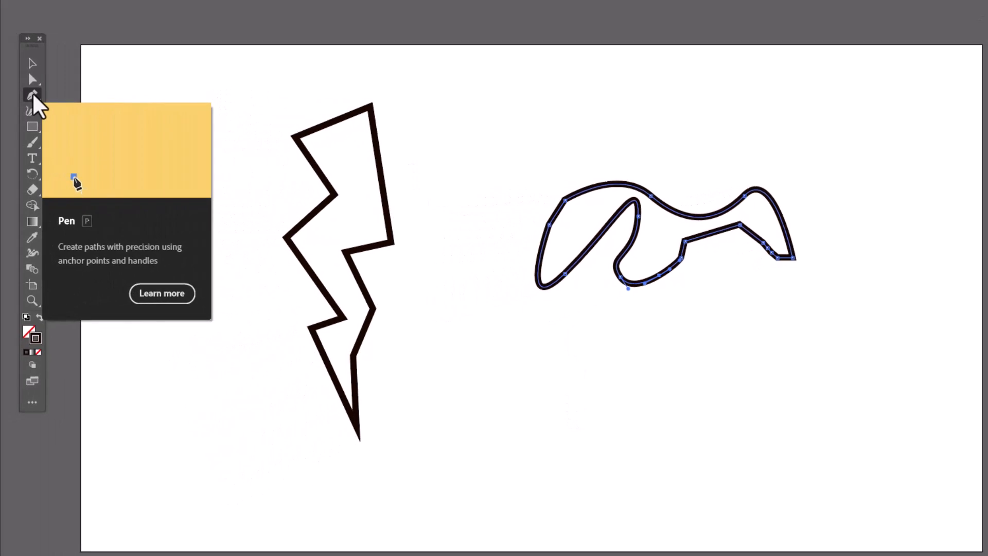
# - Use the Anchor Point tool to smooth the lower-right tip and restore its corner, and convert the two upper-edge curve anchors to corners
pyautogui.click(33, 95)
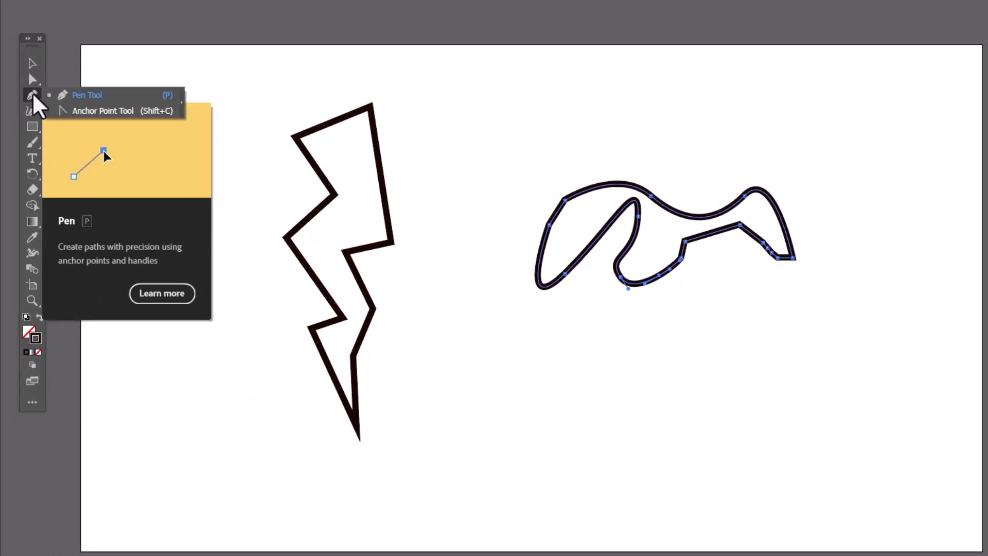
pyautogui.click(94, 112)
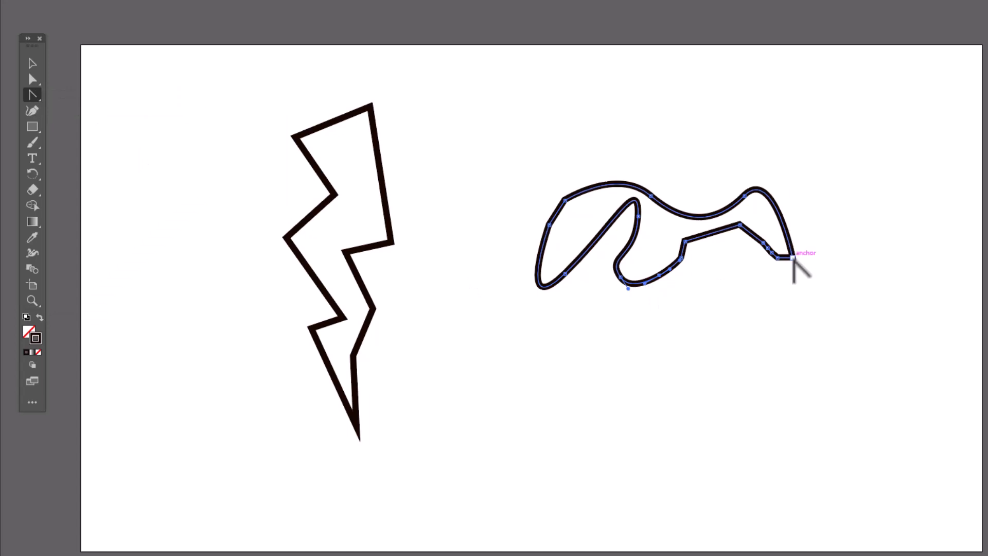
pyautogui.moveTo(792, 259); pyautogui.dragTo(822, 247)
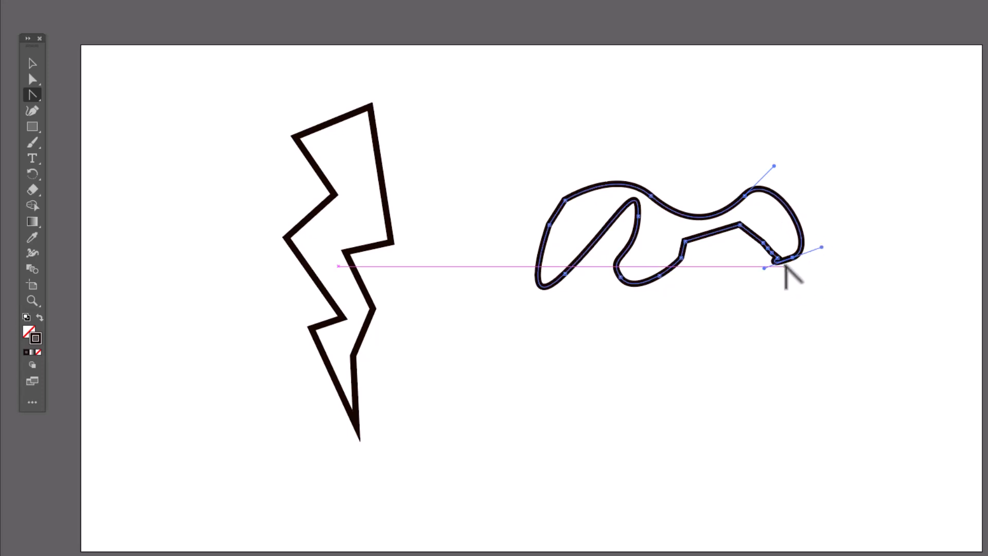
pyautogui.click(792, 258)
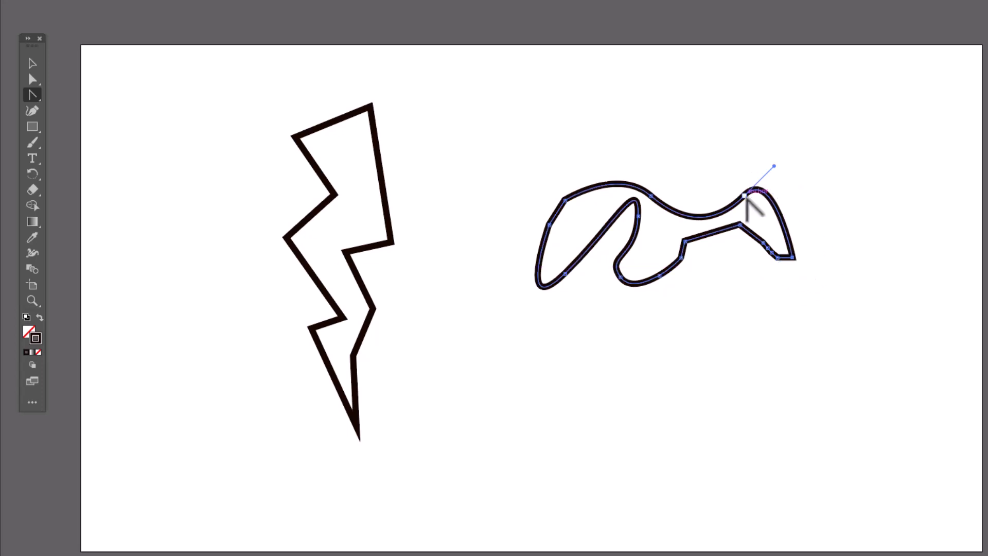
pyautogui.click(745, 196)
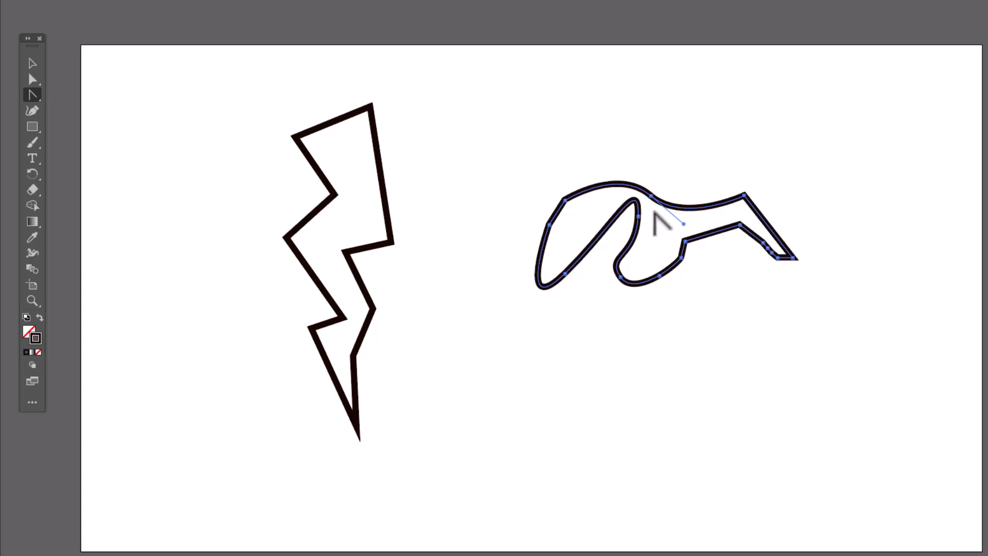
pyautogui.click(651, 196)
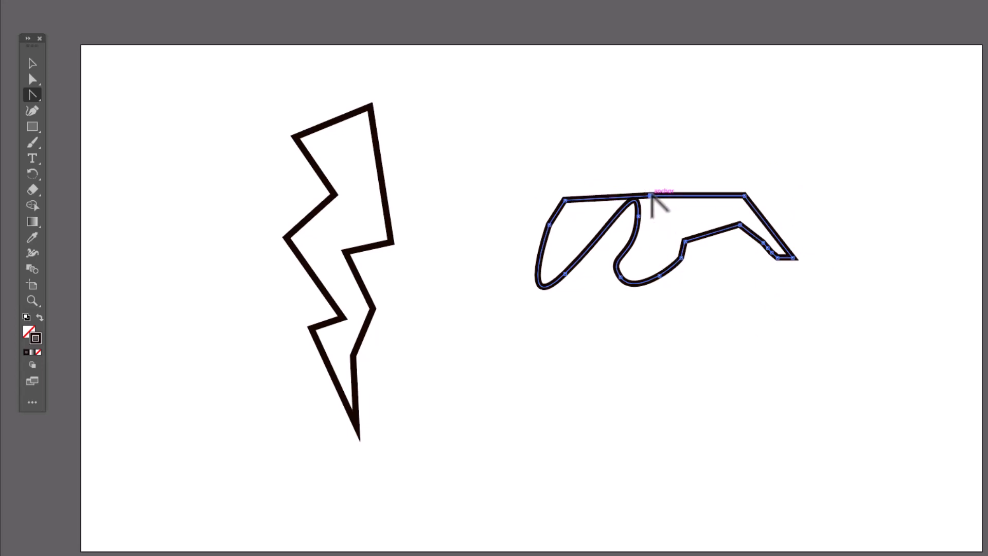
# - Bend the shape's two straight upper segments into upward arches, and pull the peak of the inner curve slightly down
pyautogui.moveTo(685, 196); pyautogui.dragTo(687, 164)
pyautogui.moveTo(612, 198); pyautogui.dragTo(612, 164)
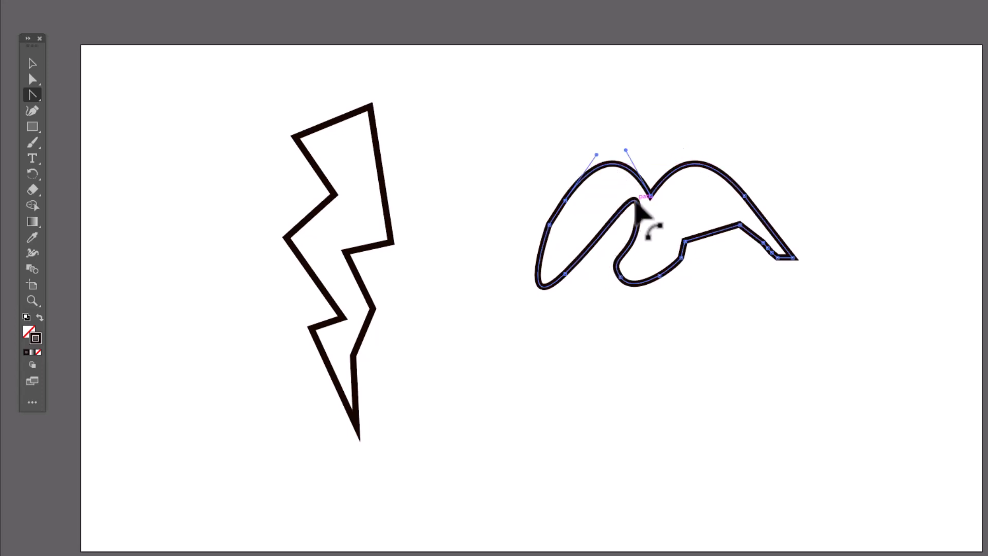
pyautogui.moveTo(636, 202); pyautogui.dragTo(636, 213)
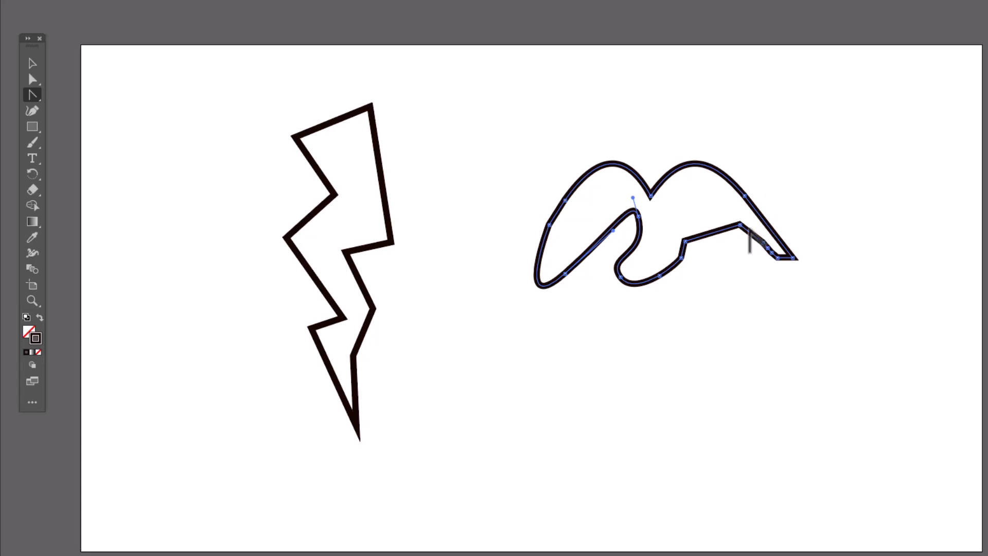
# - Delete the freeform shape and the lightning bolt to clear the artboard
pyautogui.click(32, 63)
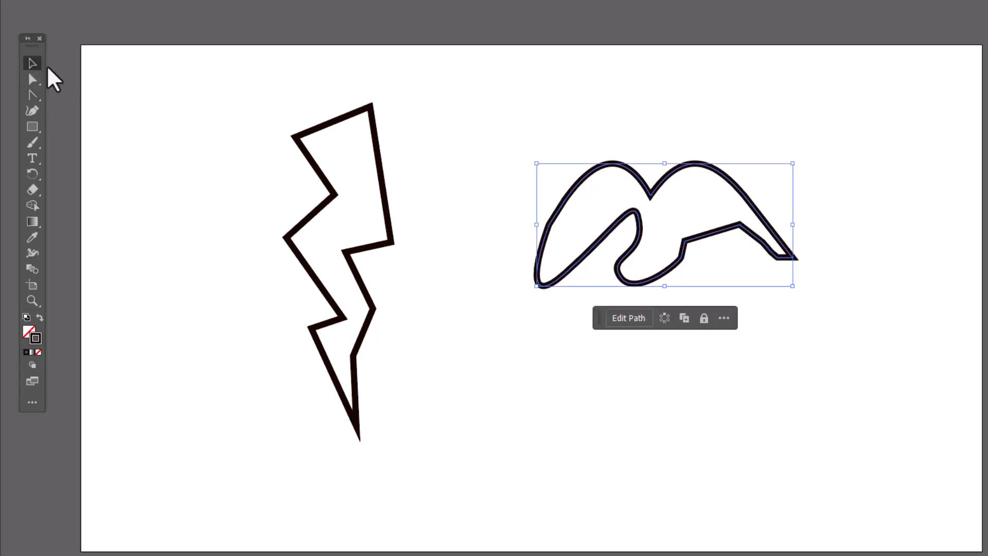
pyautogui.moveTo(506, 110); pyautogui.dragTo(915, 397)
pyautogui.press('Delete')
pyautogui.moveTo(252, 94); pyautogui.dragTo(439, 481)
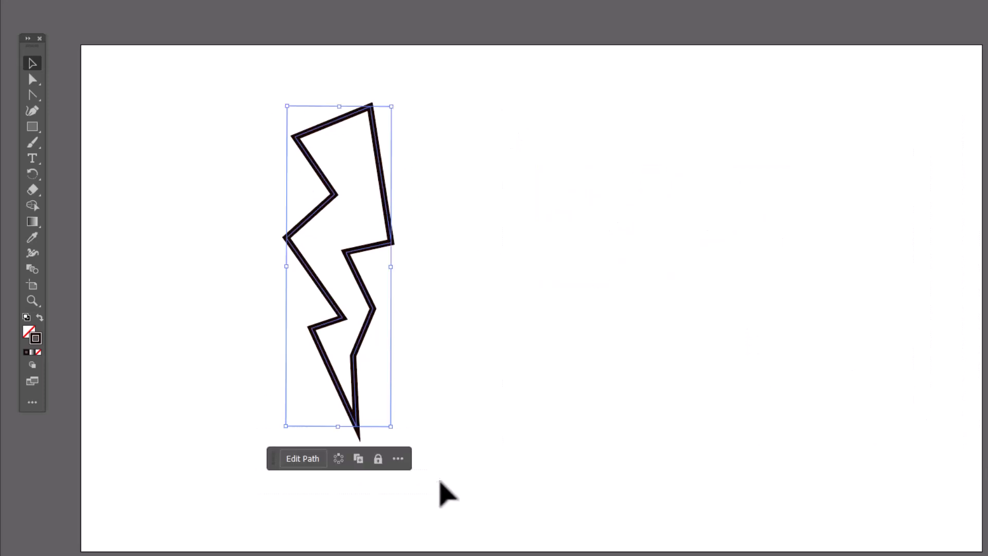
pyautogui.press('Delete')
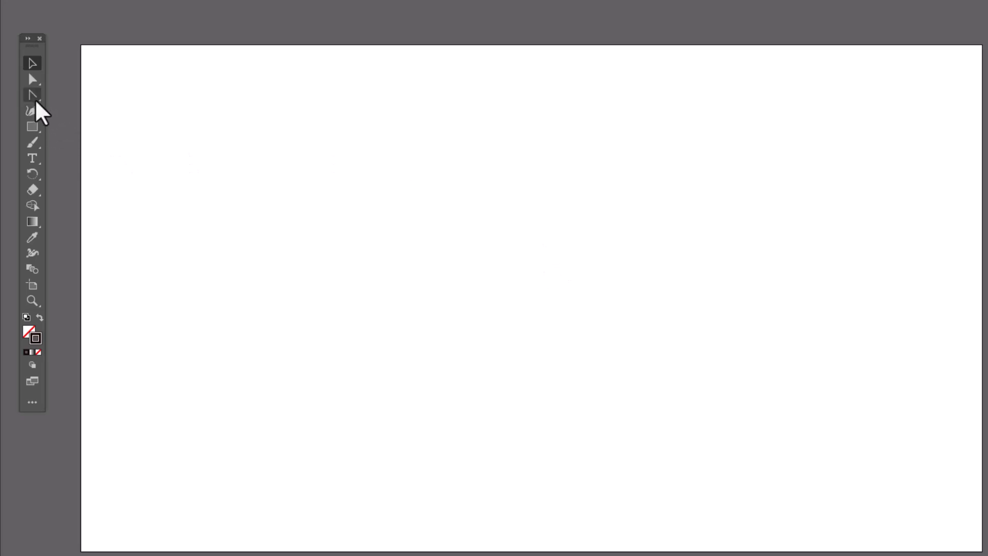
# - Draw a closed rounded outline with curved Pen tool anchors mid-artboard, leaving a small notch in its upper edge
pyautogui.click(32, 94)
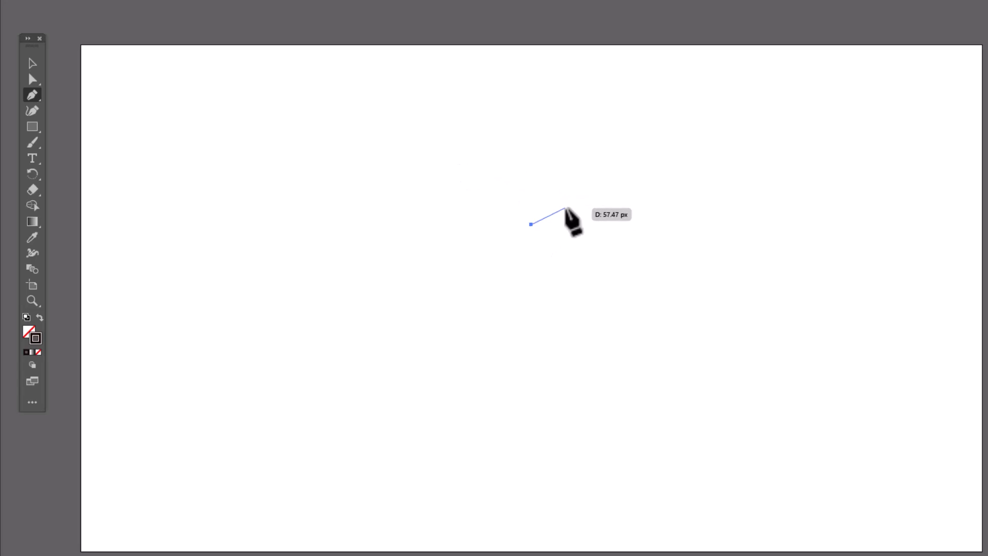
pyautogui.moveTo(568, 211); pyautogui.dragTo(584, 223)
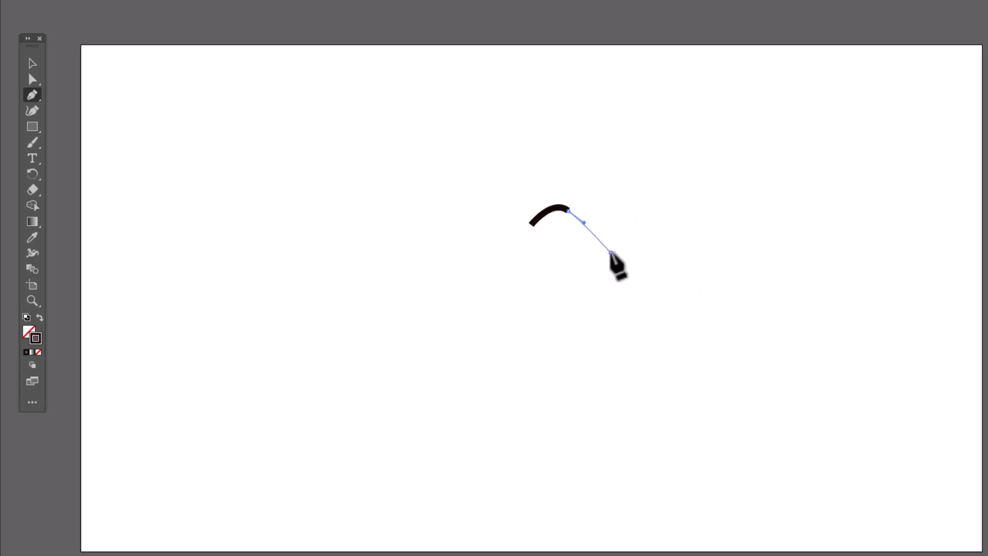
pyautogui.moveTo(610, 252); pyautogui.dragTo(602, 293)
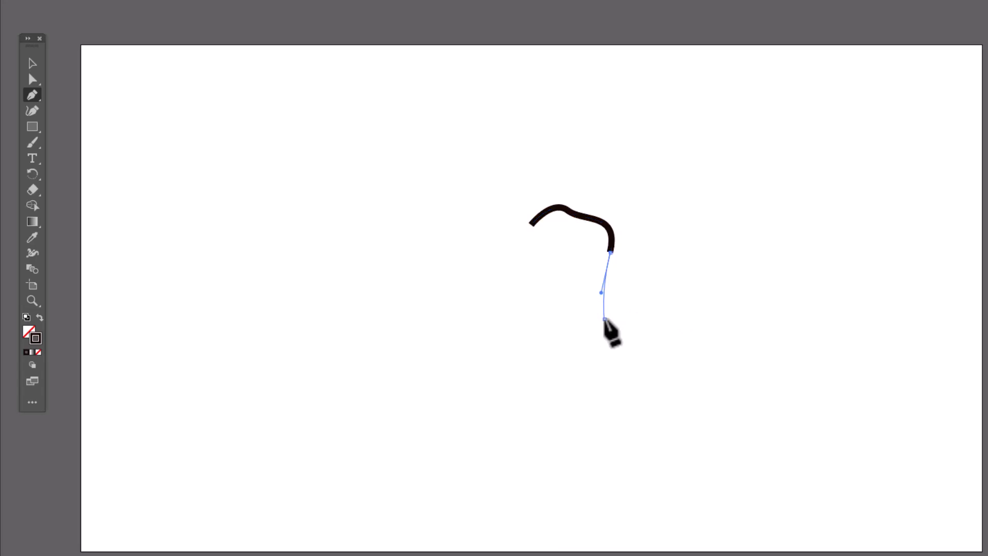
pyautogui.moveTo(605, 320); pyautogui.dragTo(588, 343)
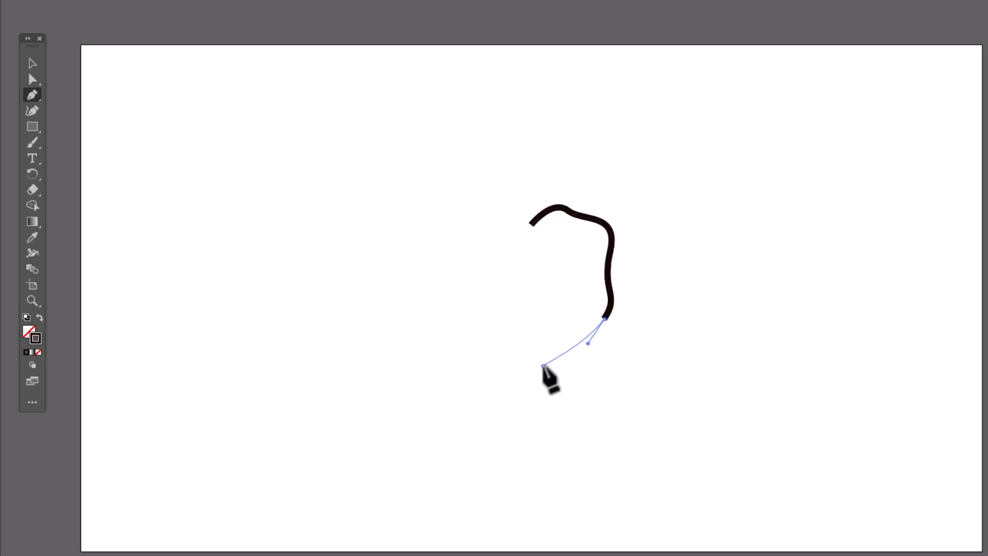
pyautogui.moveTo(541, 366); pyautogui.dragTo(521, 369)
pyautogui.moveTo(457, 361); pyautogui.dragTo(442, 344)
pyautogui.moveTo(414, 293); pyautogui.dragTo(421, 251)
pyautogui.moveTo(444, 208)
pyautogui.mouseDown()
pyautogui.moveTo(464, 199)
pyautogui.moveTo(502, 211)
pyautogui.moveTo(536, 236)
pyautogui.mouseUp()
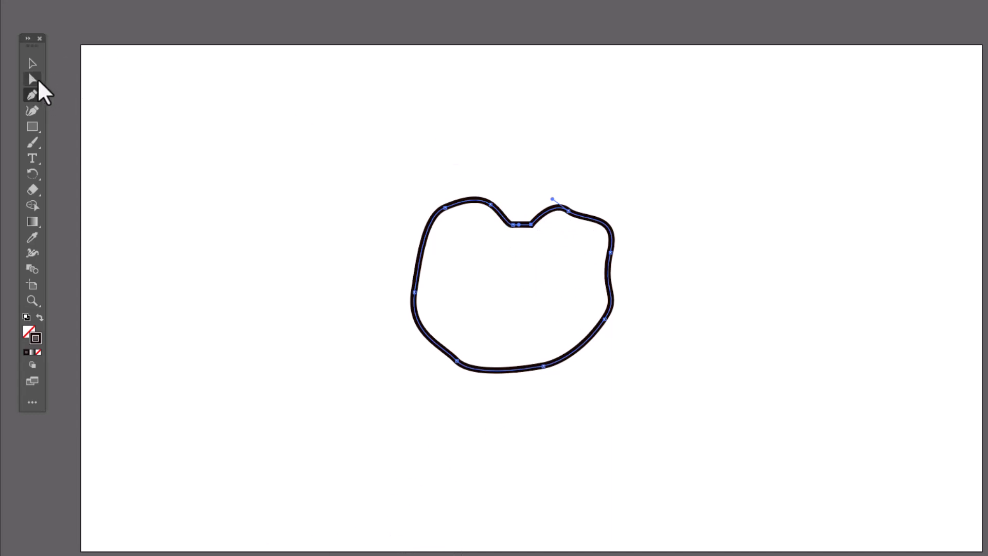
# - Smooth the outline's upper-right lobe and right side by adjusting their anchors and handles with the Direct Selection tool
pyautogui.click(569, 210)
pyautogui.moveTo(579, 216); pyautogui.dragTo(585, 220)
pyautogui.click(596, 222)
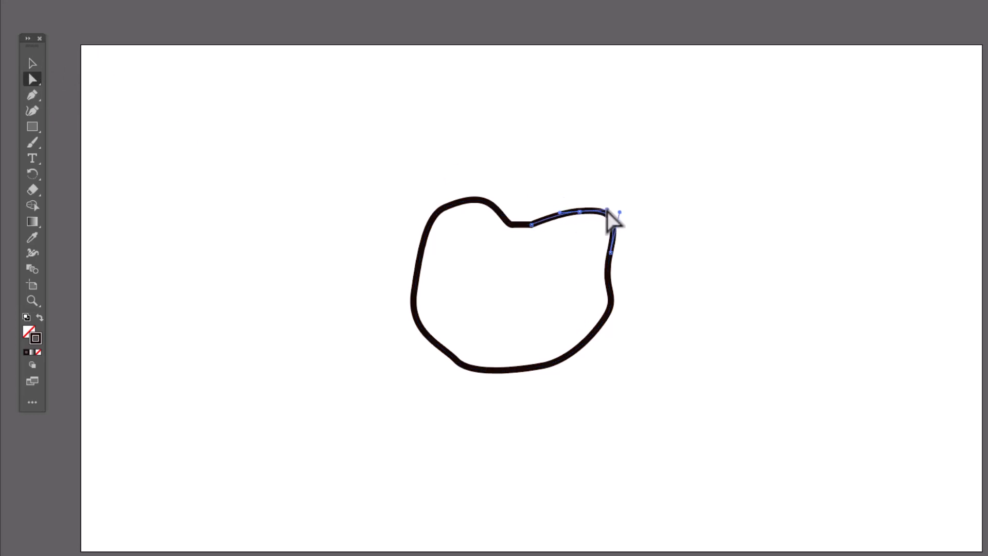
pyautogui.moveTo(610, 254); pyautogui.dragTo(617, 275)
pyautogui.moveTo(625, 227)
pyautogui.mouseDown()
pyautogui.moveTo(618, 247)
pyautogui.moveTo(611, 70)
pyautogui.moveTo(617, 232)
pyautogui.mouseUp()
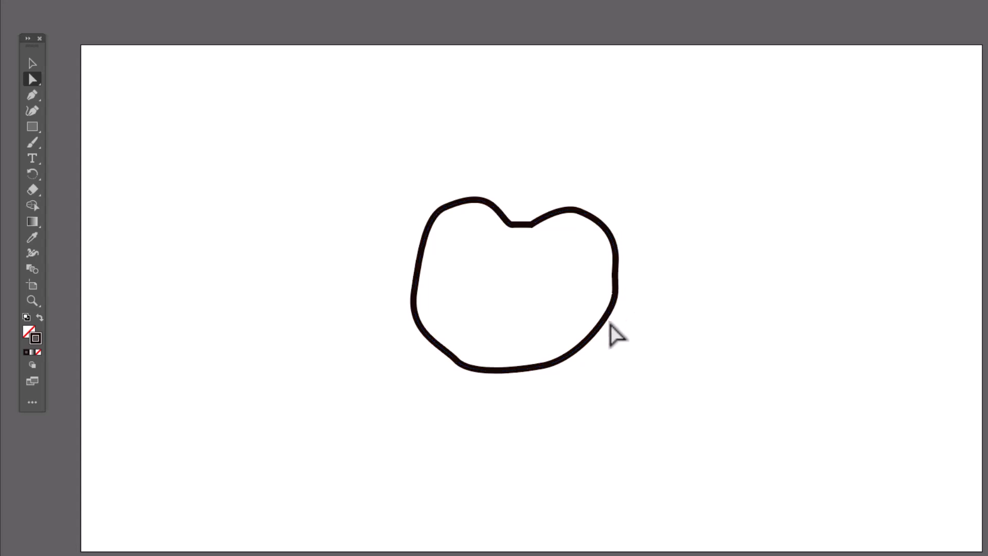
# - Smooth the outline's lower-right, lower-left and left-side curves by nudging their anchors, and narrow the notch in its upper edge
pyautogui.moveTo(603, 322)
pyautogui.mouseDown()
pyautogui.moveTo(606, 330)
pyautogui.moveTo(595, 326)
pyautogui.mouseUp()
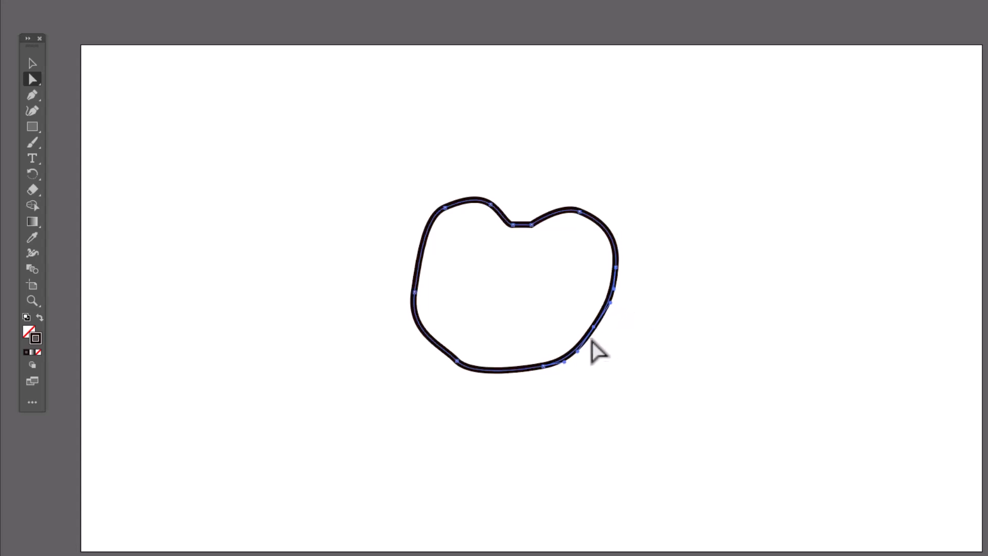
pyautogui.click(457, 360)
pyautogui.moveTo(458, 361); pyautogui.dragTo(452, 356)
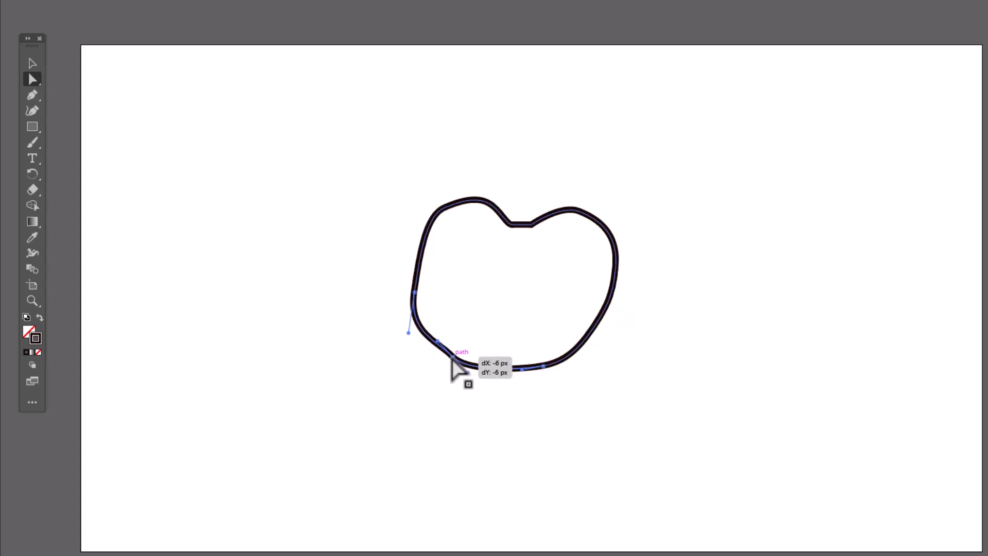
pyautogui.moveTo(421, 298); pyautogui.dragTo(410, 280)
pyautogui.click(445, 209)
pyautogui.moveTo(444, 208)
pyautogui.mouseDown()
pyautogui.moveTo(428, 217)
pyautogui.moveTo(437, 208)
pyautogui.mouseUp()
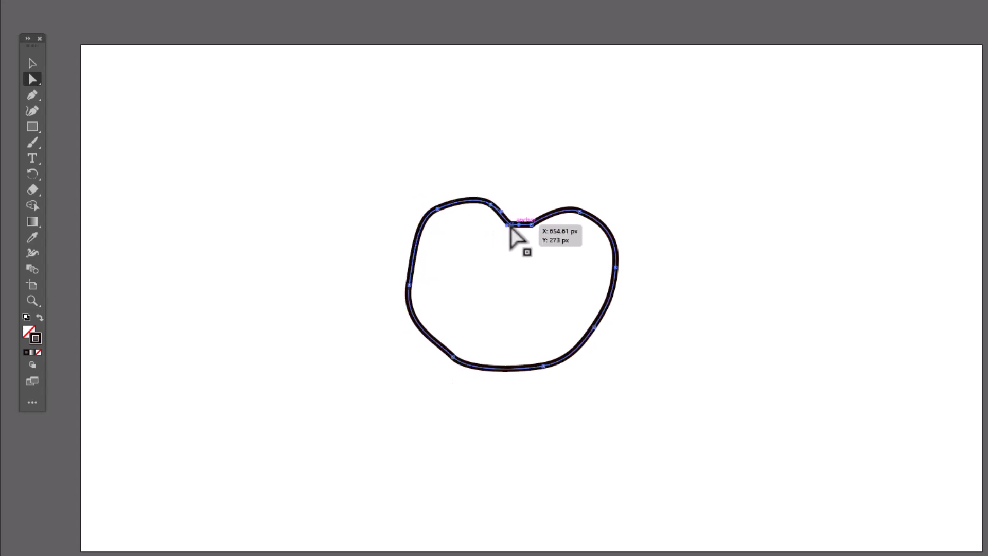
pyautogui.moveTo(531, 224); pyautogui.dragTo(524, 225)
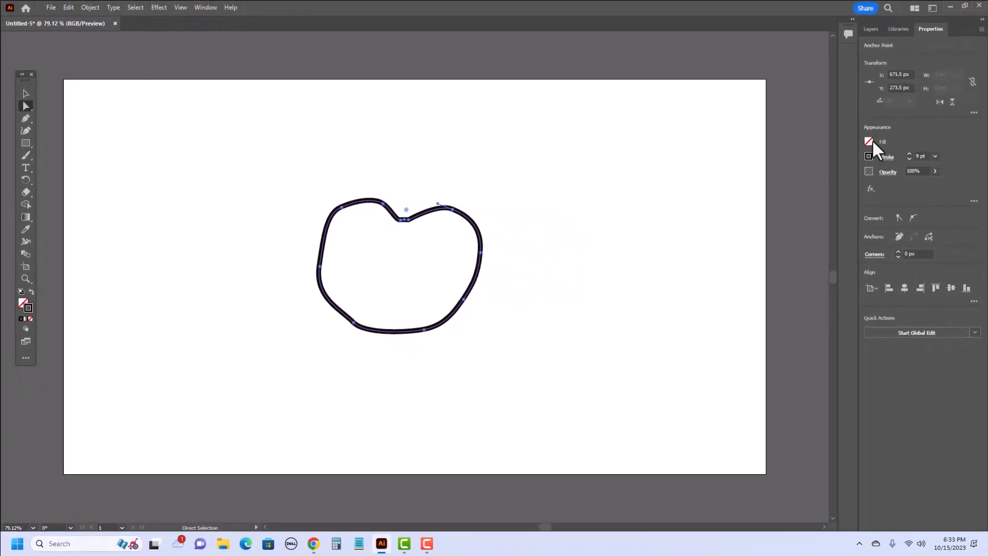
# - Fill the closed outline with the orange swatch and deselect it
pyautogui.click(869, 143)
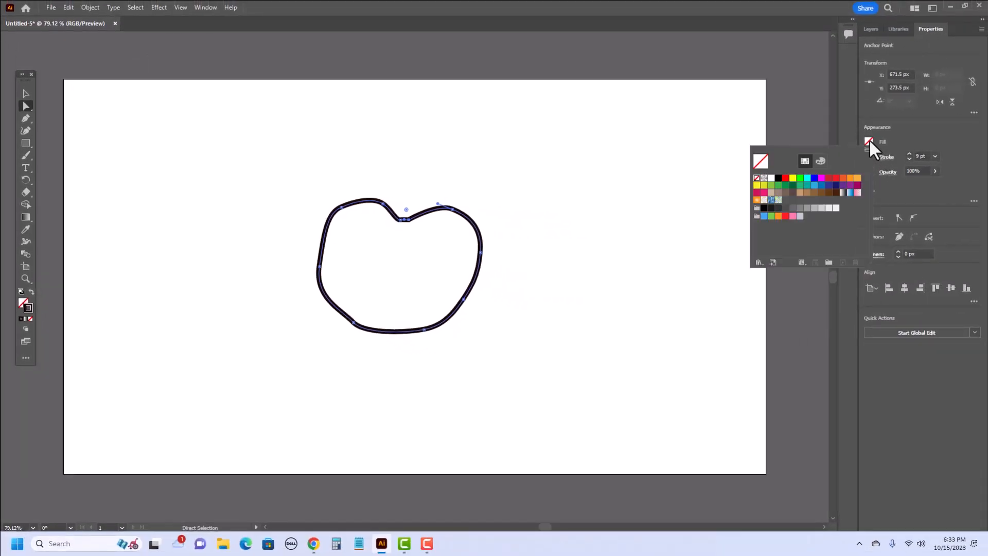
pyautogui.click(842, 178)
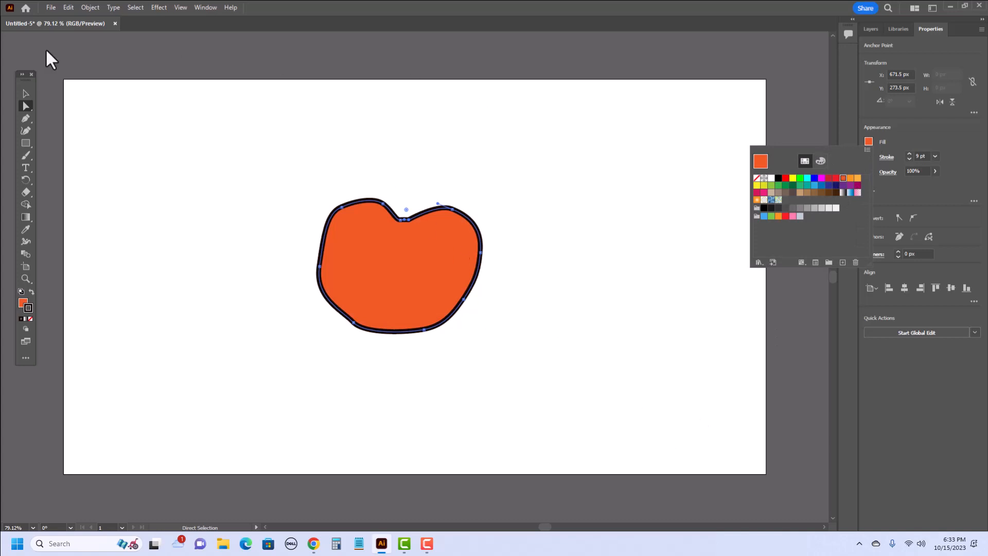
pyautogui.click(26, 95)
pyautogui.click(359, 175)
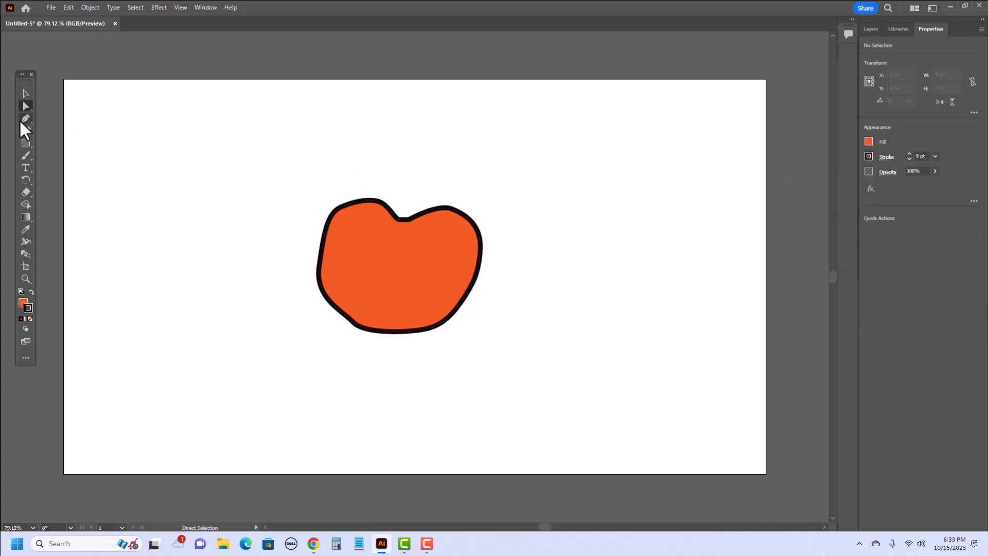
# - Draw a closed curved stem about 92 by 177 px with the Pen tool, rising from the pumpkin's notch and leaning right
pyautogui.click(26, 118)
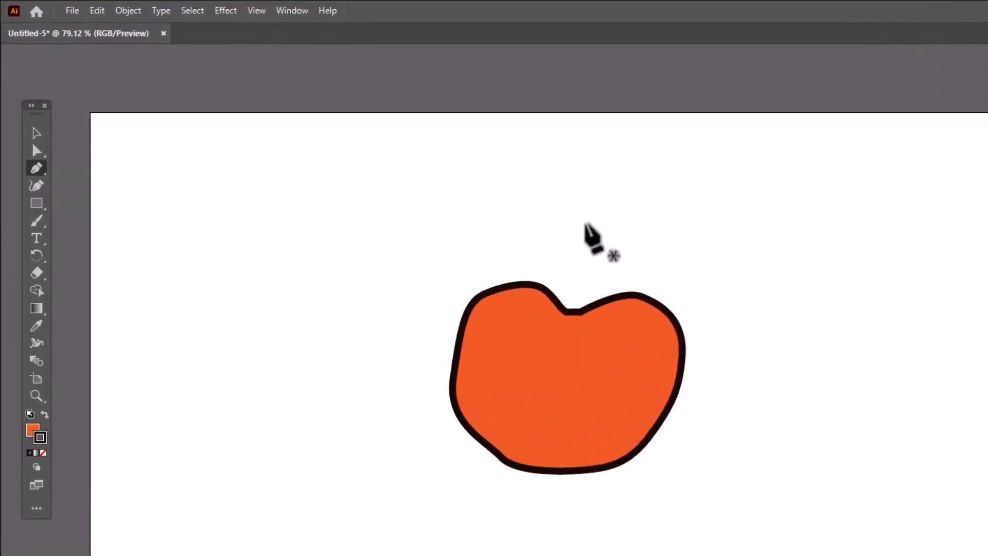
pyautogui.moveTo(588, 227); pyautogui.dragTo(608, 242)
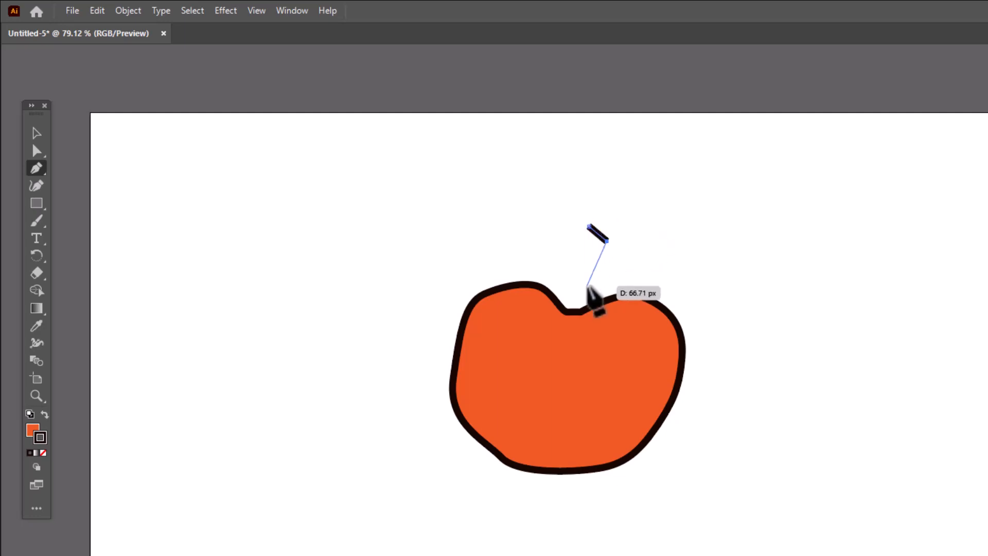
pyautogui.moveTo(578, 335); pyautogui.dragTo(591, 383)
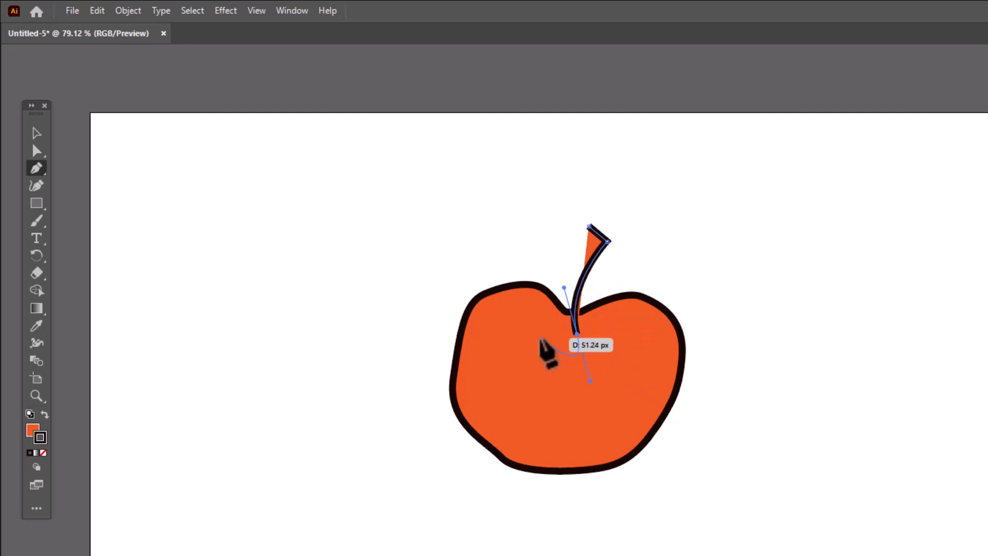
pyautogui.click(540, 338)
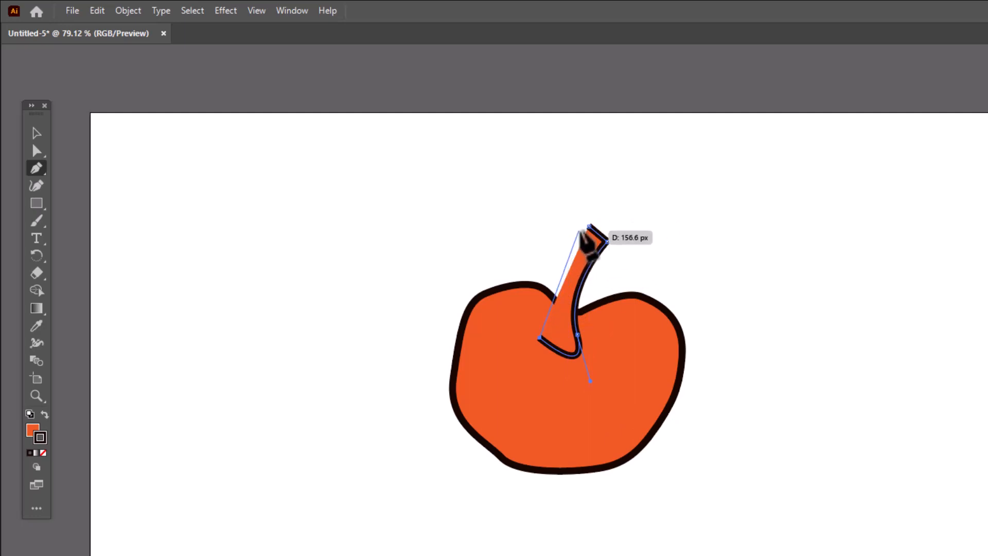
pyautogui.click(589, 227)
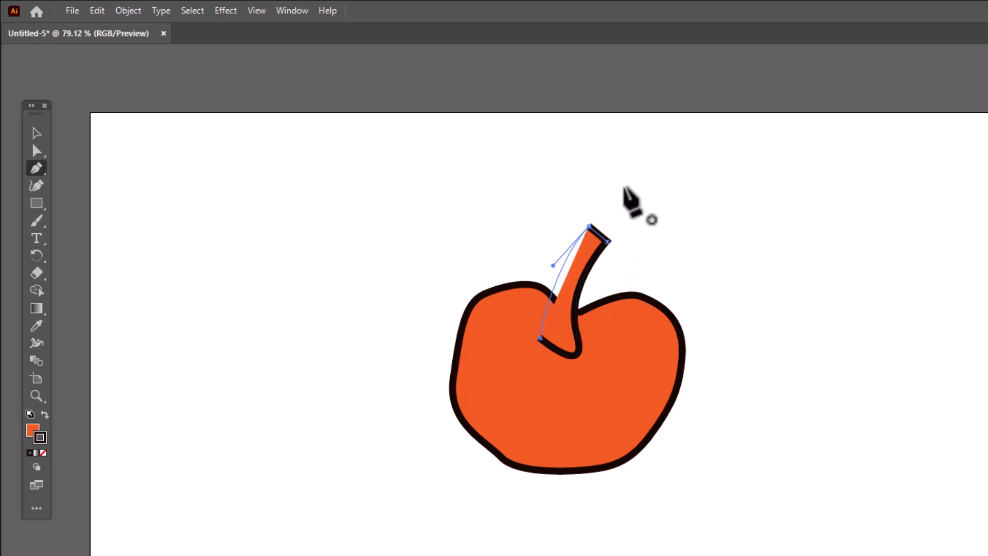
pyautogui.moveTo(624, 187); pyautogui.dragTo(626, 186)
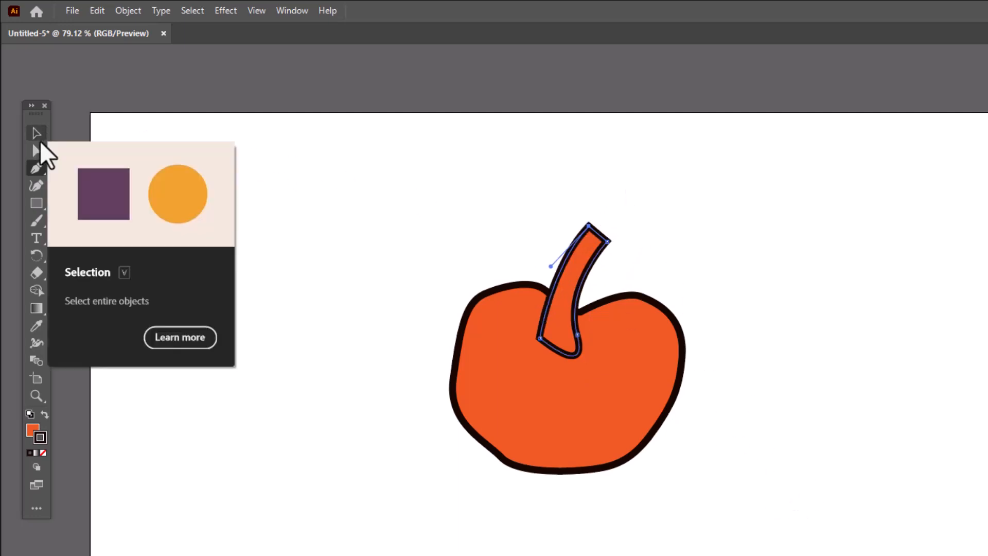
# - Select the stem and change its fill to dark green
pyautogui.click(40, 135)
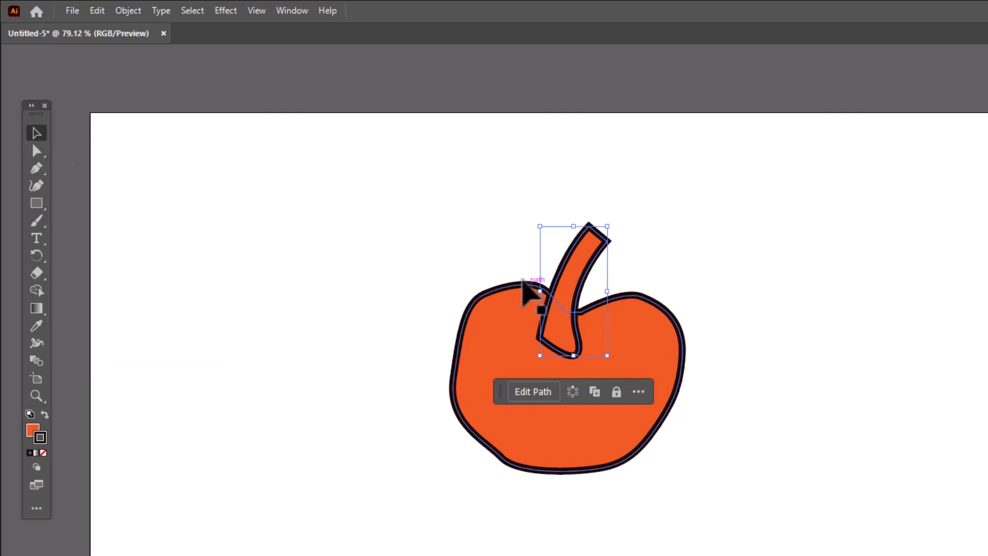
pyautogui.moveTo(579, 273); pyautogui.dragTo(589, 273)
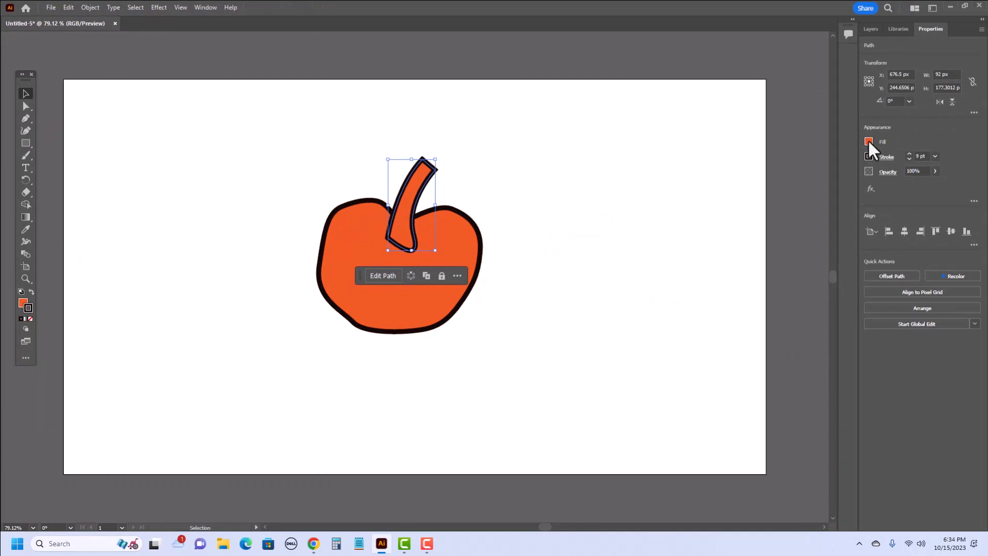
pyautogui.click(868, 142)
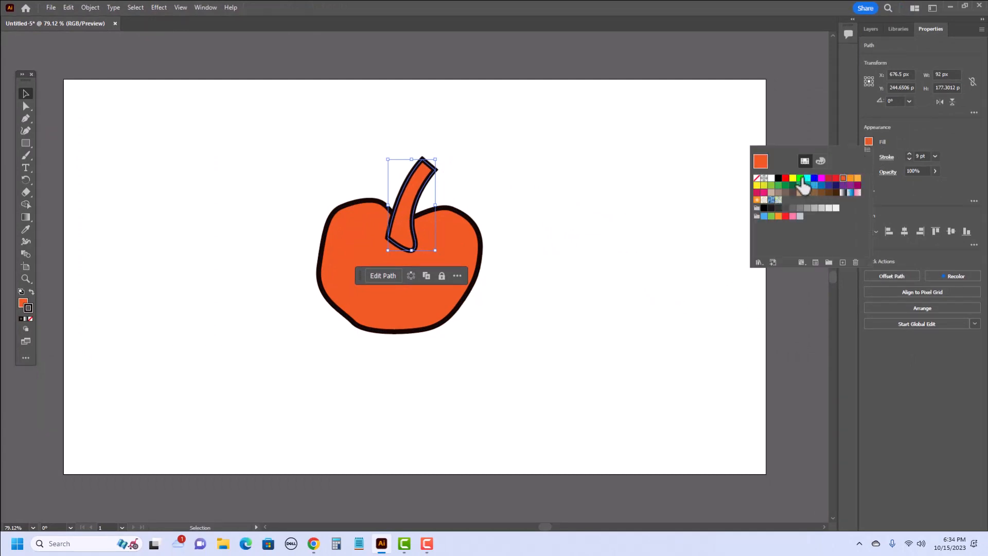
pyautogui.click(793, 186)
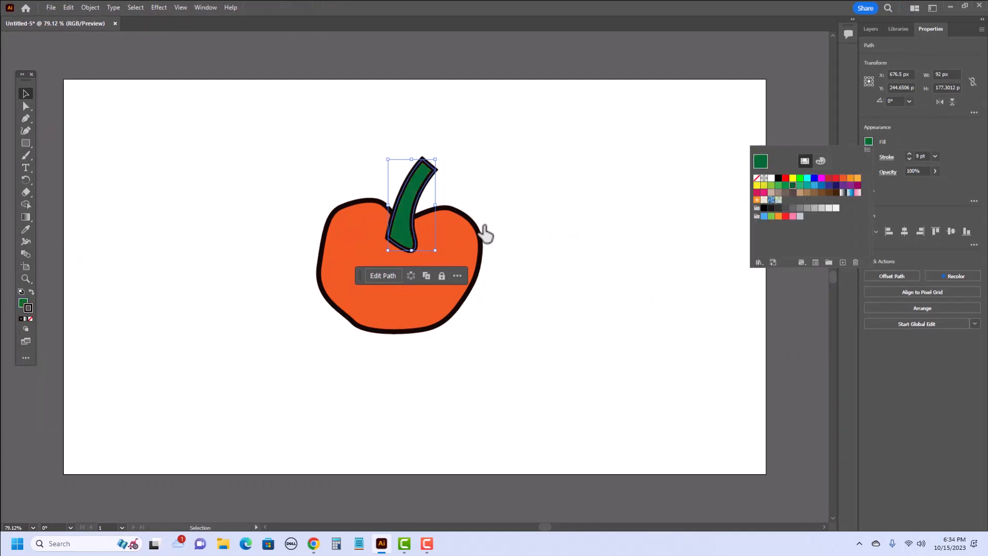
pyautogui.click(26, 94)
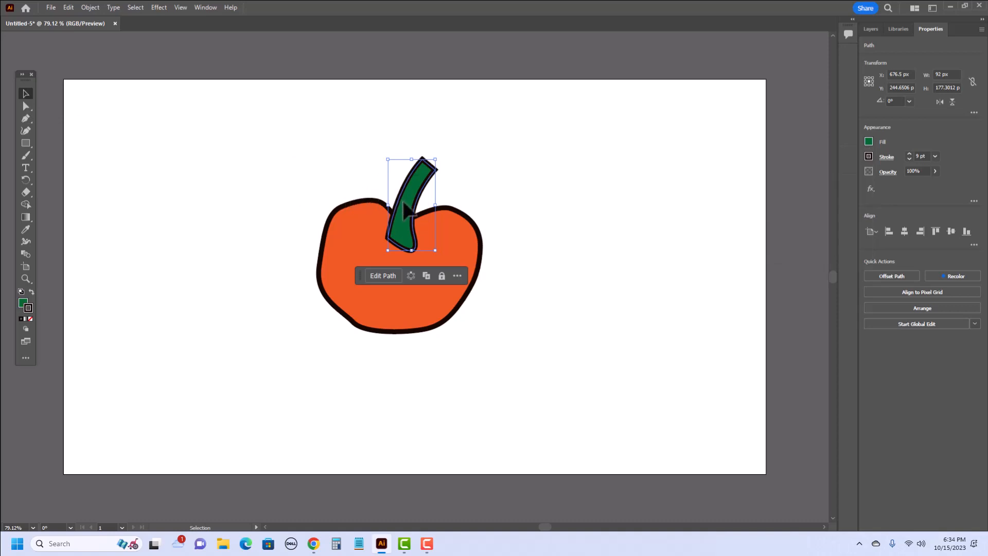
# - Move the stem up about 9 px and send it to the back, behind the orange pumpkin body
pyautogui.moveTo(406, 211); pyautogui.dragTo(407, 206)
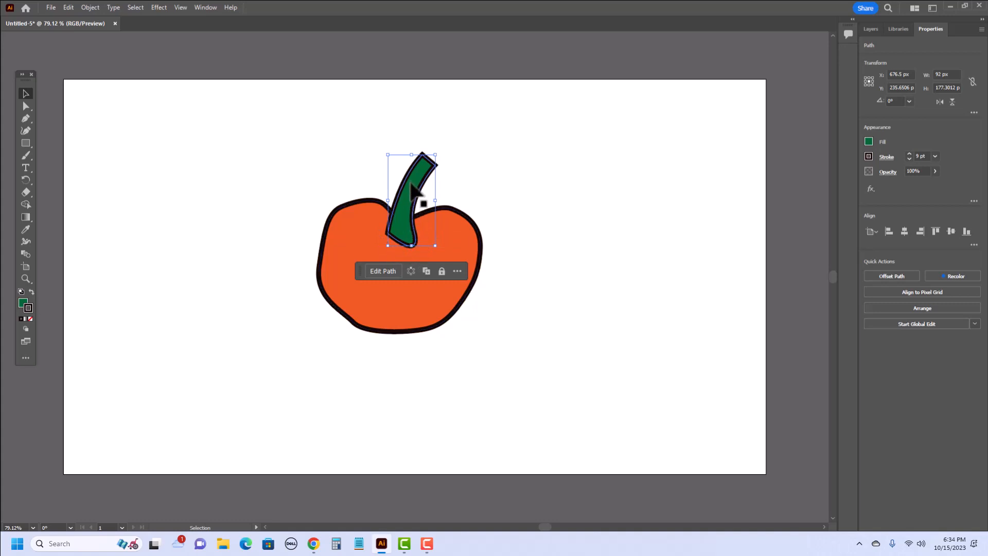
pyautogui.rightClick(414, 193)
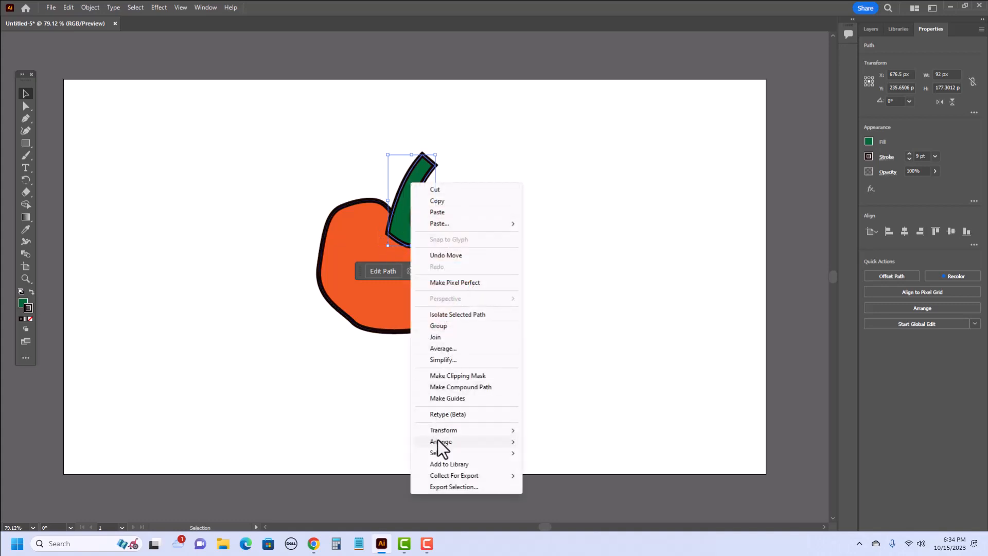
pyautogui.moveTo(438, 441)
pyautogui.click(554, 474)
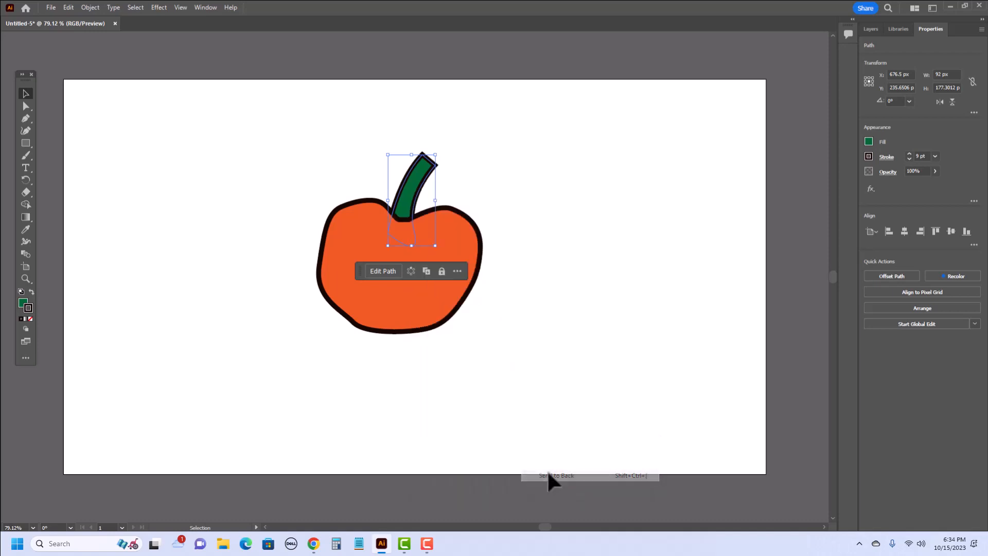
pyautogui.click(600, 201)
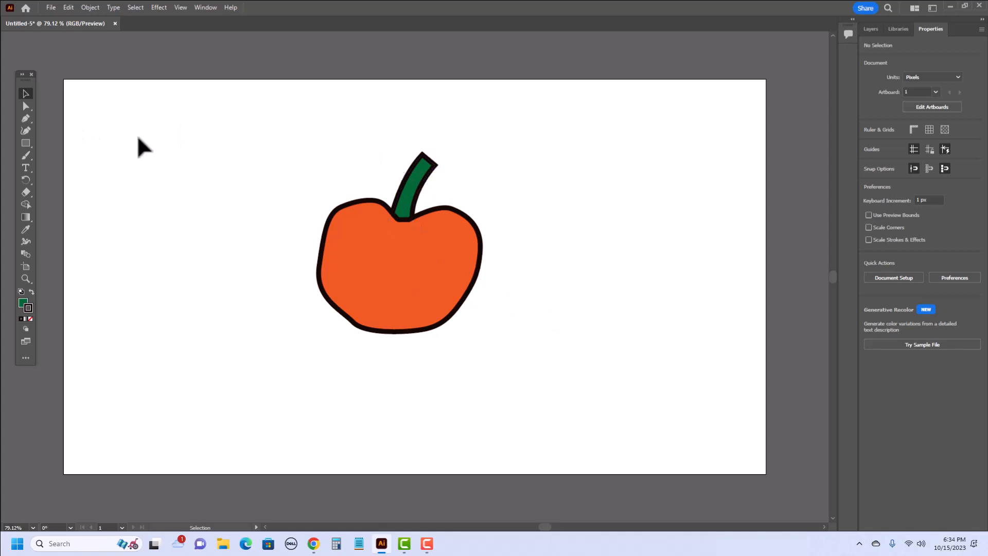
# - Shorten the stem's exposed part by moving the whole stem about 35 px down and 8 px left behind the pumpkin
pyautogui.click(26, 106)
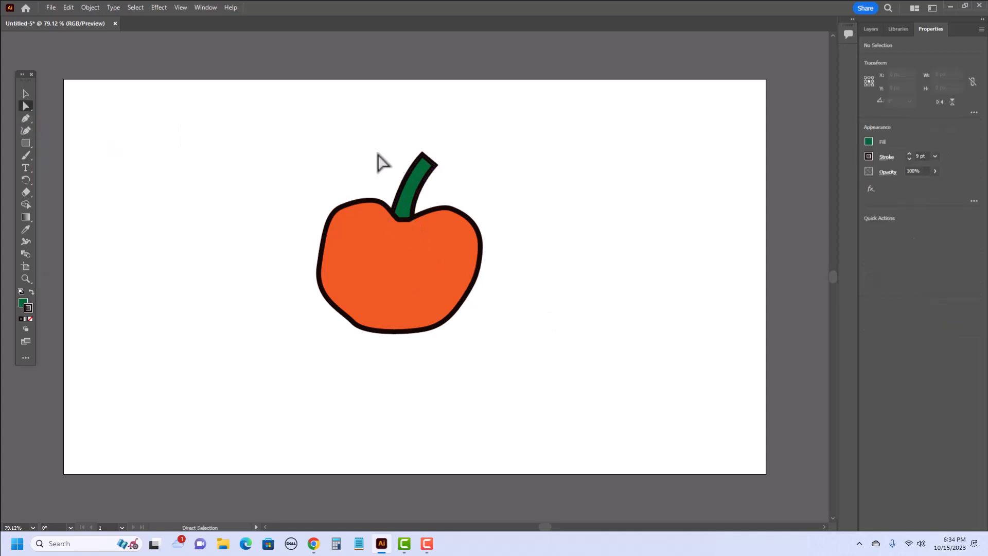
pyautogui.moveTo(452, 179); pyautogui.dragTo(437, 164)
pyautogui.click(23, 94)
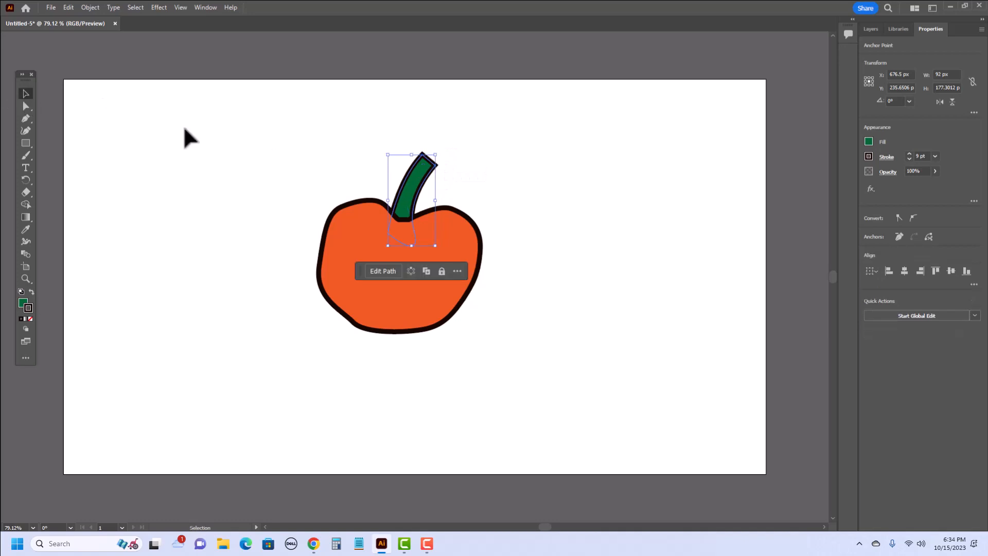
pyautogui.click(113, 149)
pyautogui.moveTo(421, 183); pyautogui.dragTo(418, 201)
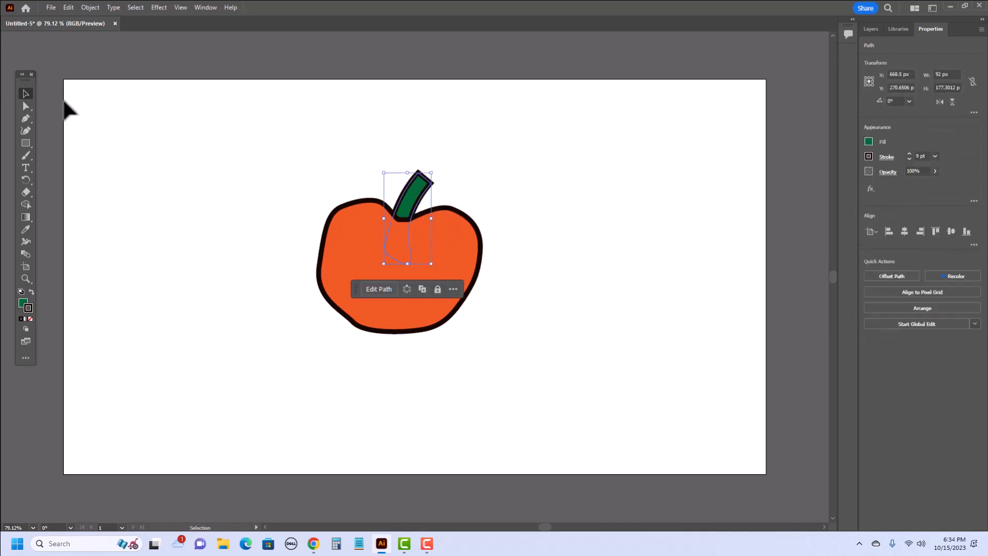
# - Draw a closed triangular eye with straight Pen tool segments on the upper-left part of the pumpkin
pyautogui.click(26, 106)
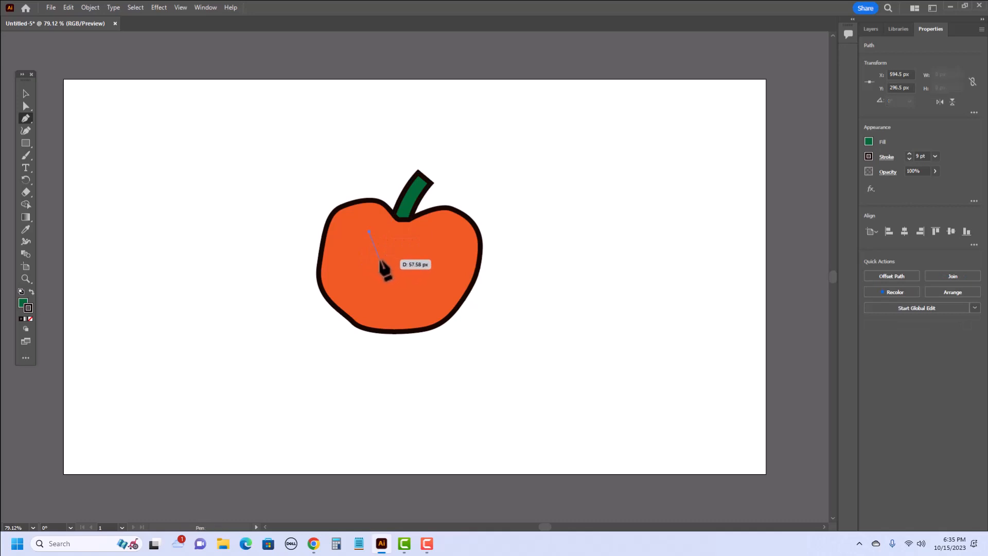
pyautogui.click(377, 255)
pyautogui.click(348, 255)
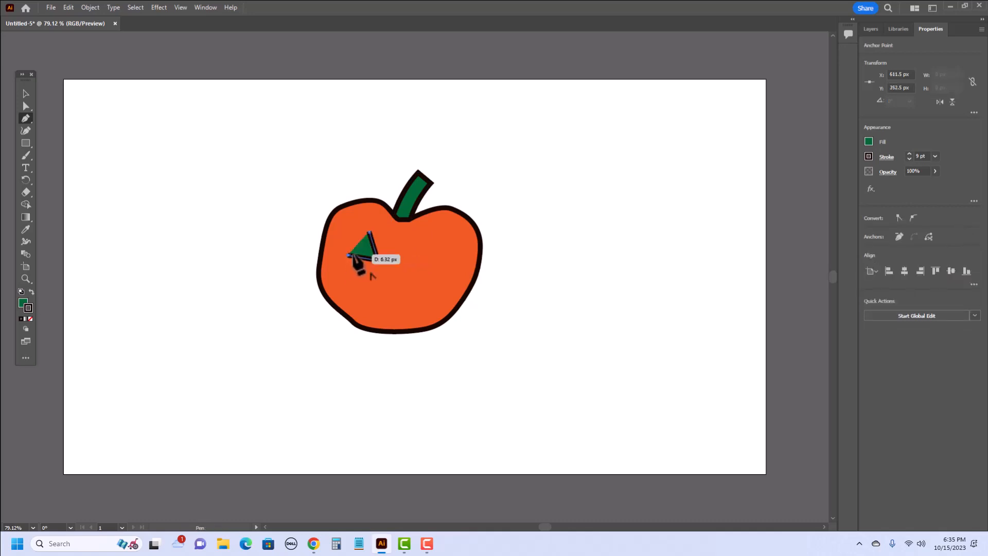
pyautogui.click(369, 231)
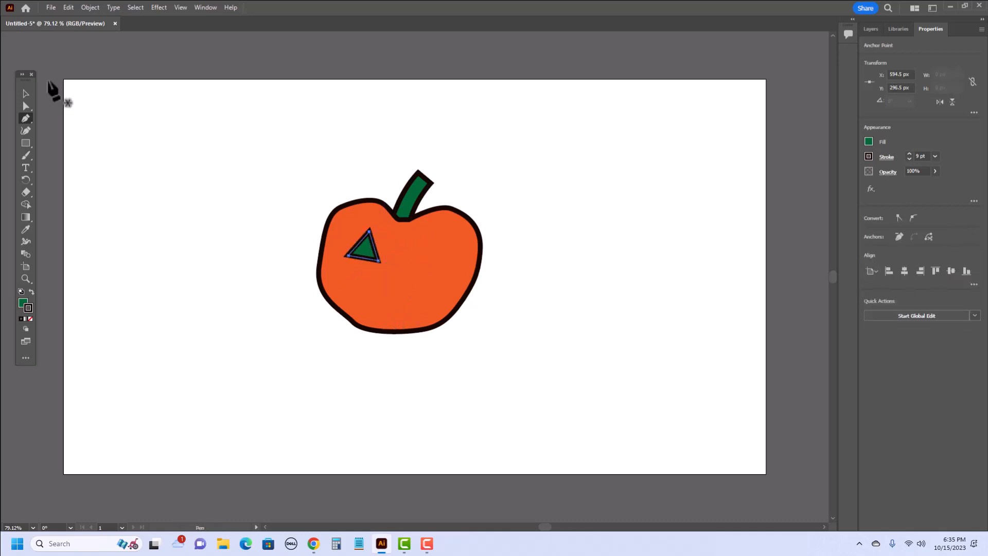
# - Select the triangular eye and change its fill to yellow
pyautogui.click(25, 94)
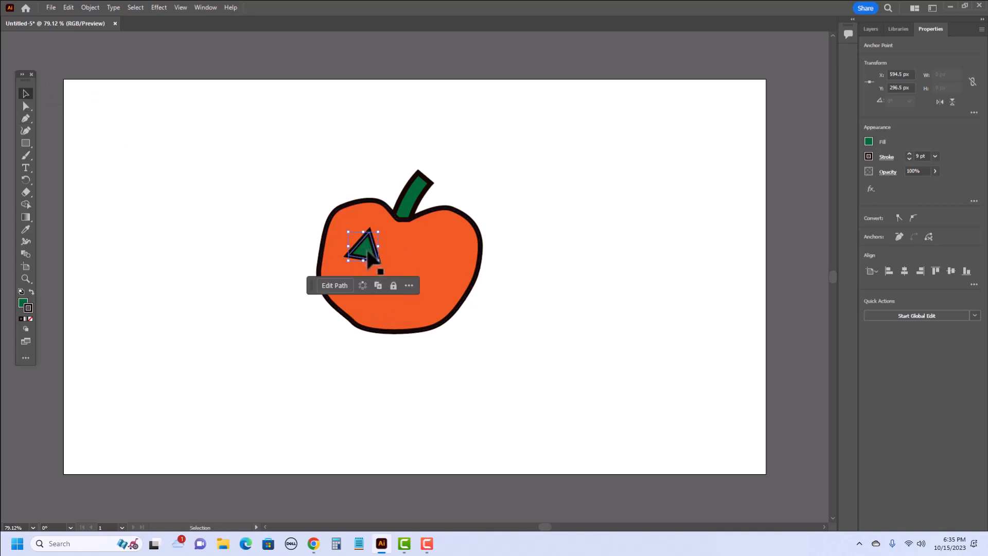
pyautogui.click(869, 141)
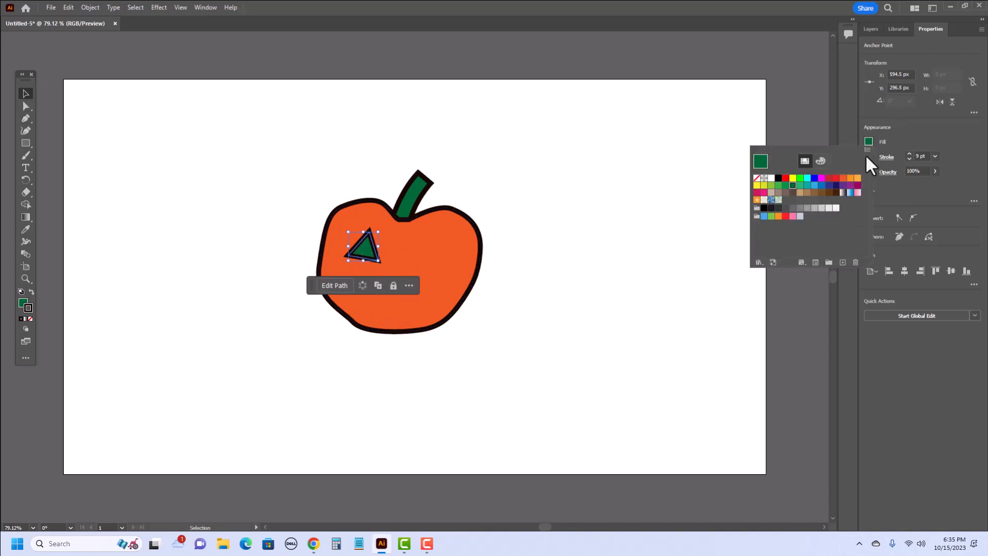
pyautogui.click(793, 178)
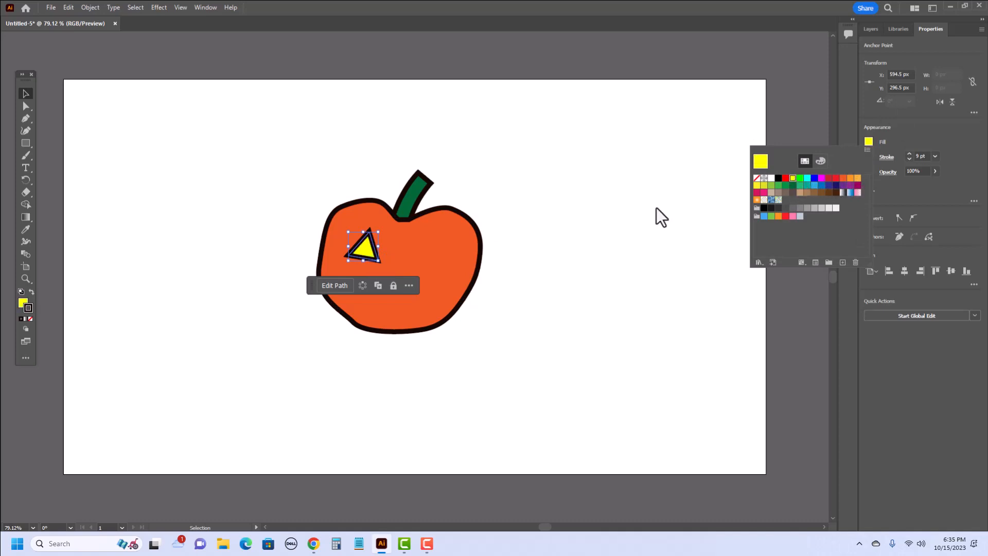
pyautogui.click(24, 96)
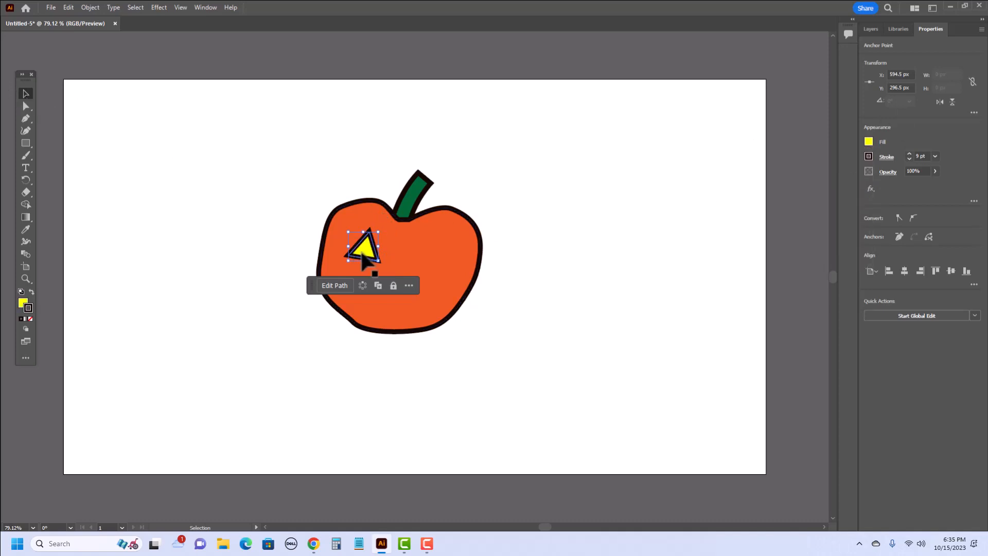
# - Shift the yellow eye slightly down and right with a rotation of about 5°, and copy it to the clipboard
pyautogui.moveTo(373, 252); pyautogui.dragTo(387, 262)
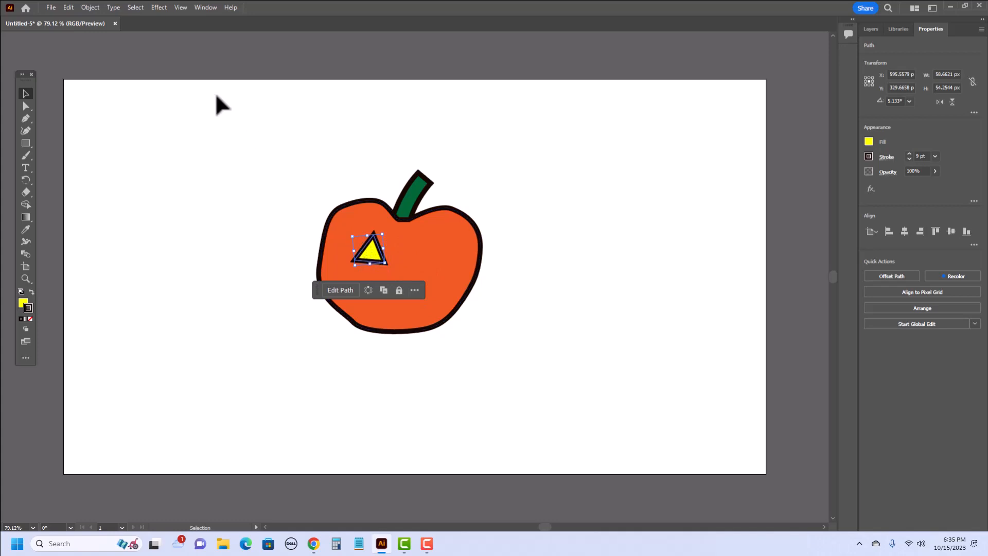
pyautogui.click(68, 9)
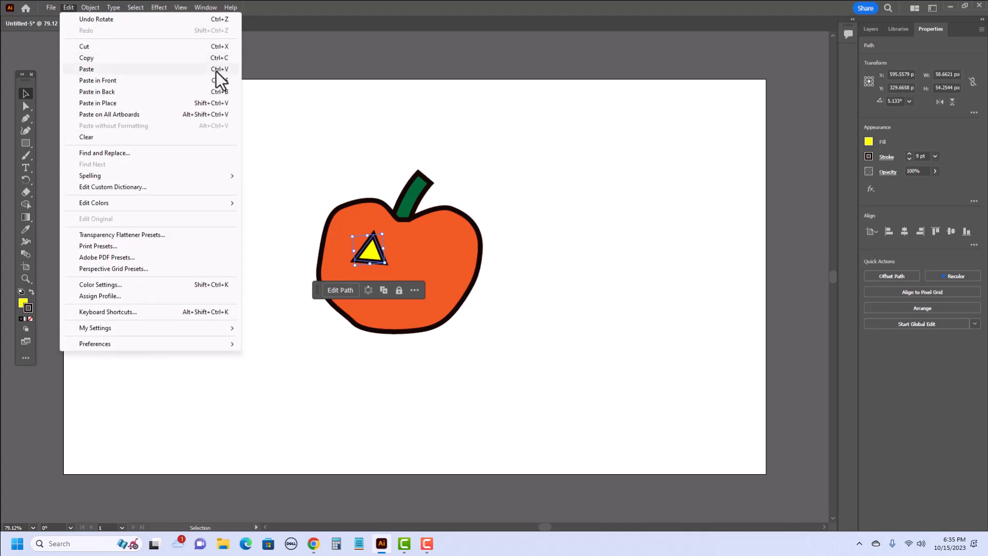
pyautogui.click(104, 59)
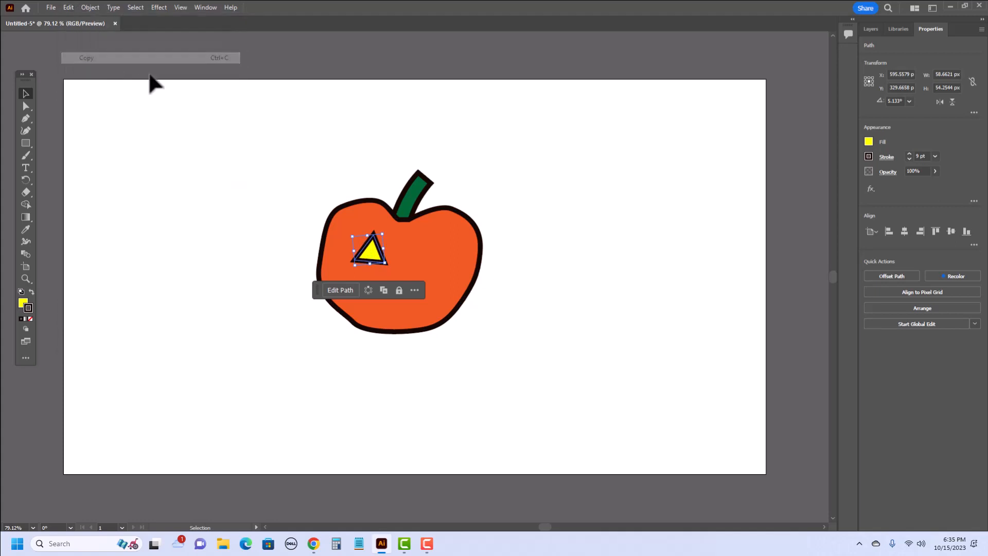
# - Paste the copied yellow eye and place it about 89 px right and 7 px below the first eye, leaving nothing selected
pyautogui.click(68, 7)
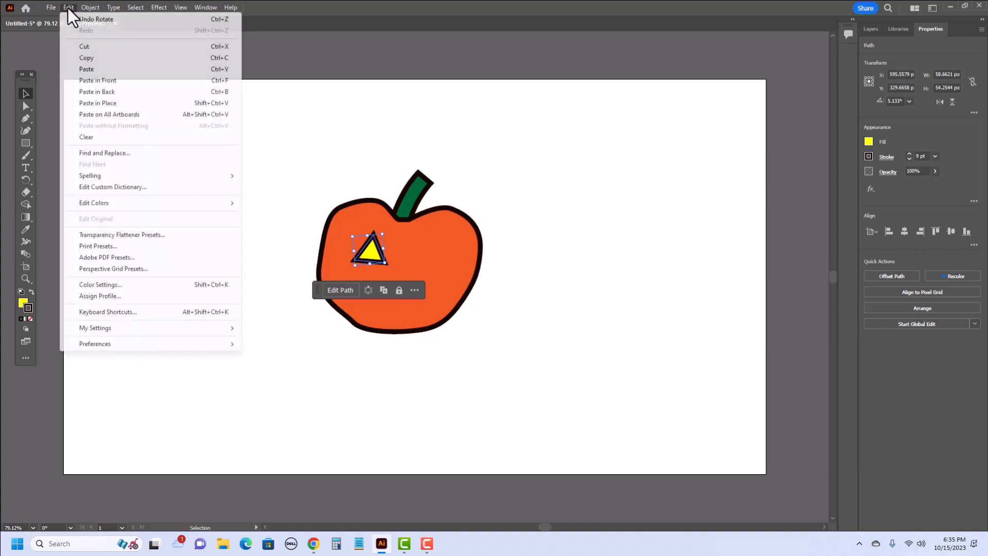
pyautogui.click(93, 72)
pyautogui.moveTo(423, 280); pyautogui.dragTo(423, 260)
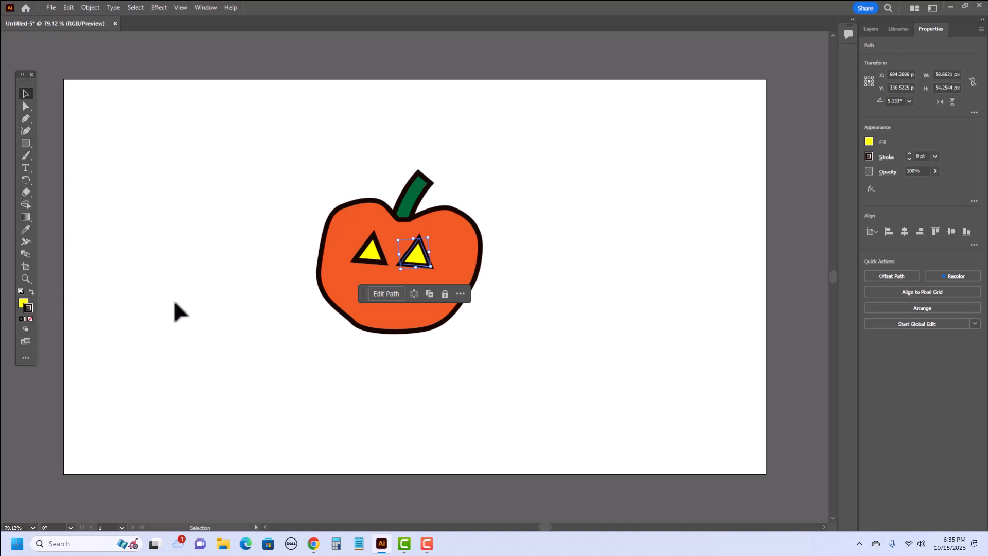
pyautogui.click(158, 262)
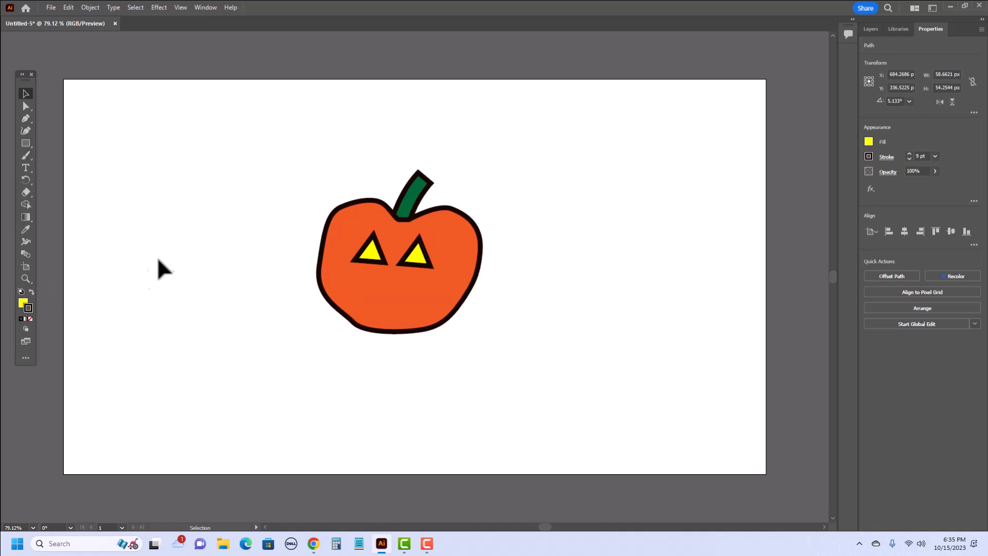
# - Set the fill to none for new shapes and move the Color panel away from the pumpkin
pyautogui.click(22, 302)
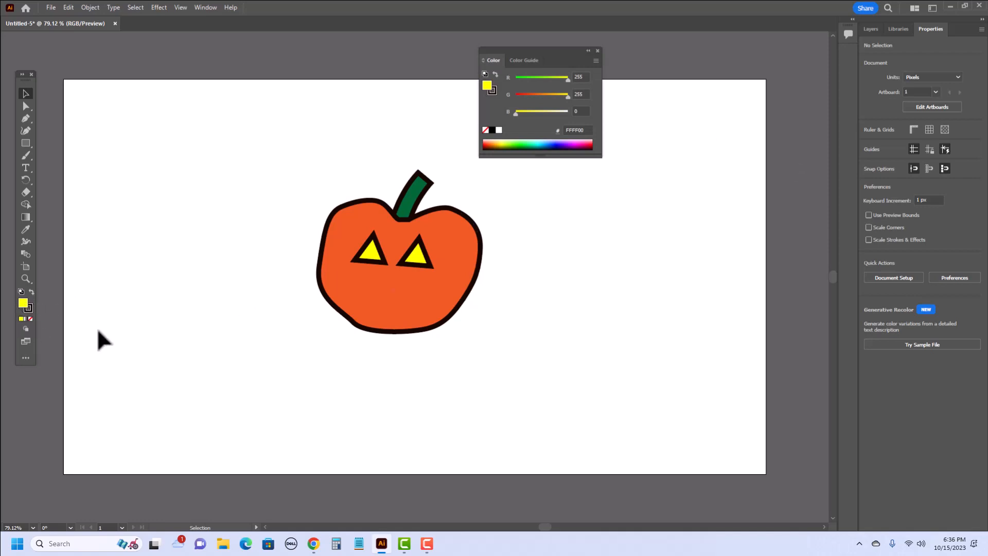
pyautogui.click(31, 319)
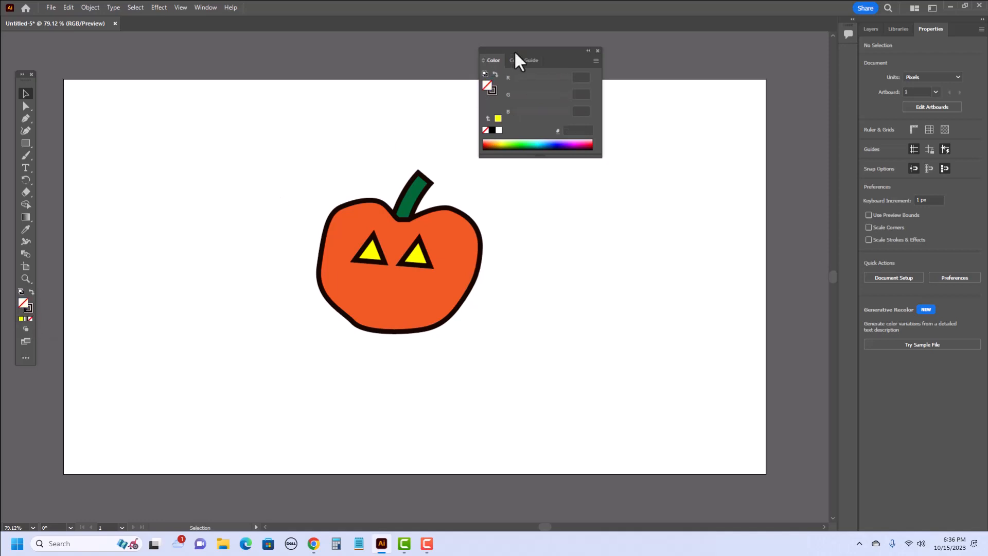
pyautogui.moveTo(514, 51); pyautogui.dragTo(740, 45)
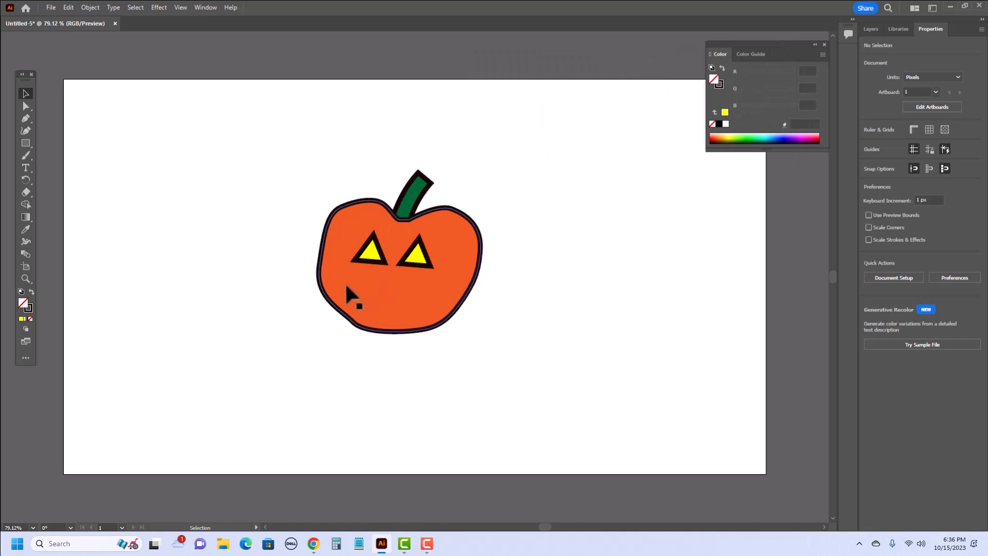
# - Draw the mouth's upper edge below the eyes with straight Pen tool segments, including a square tooth near the middle
pyautogui.click(27, 118)
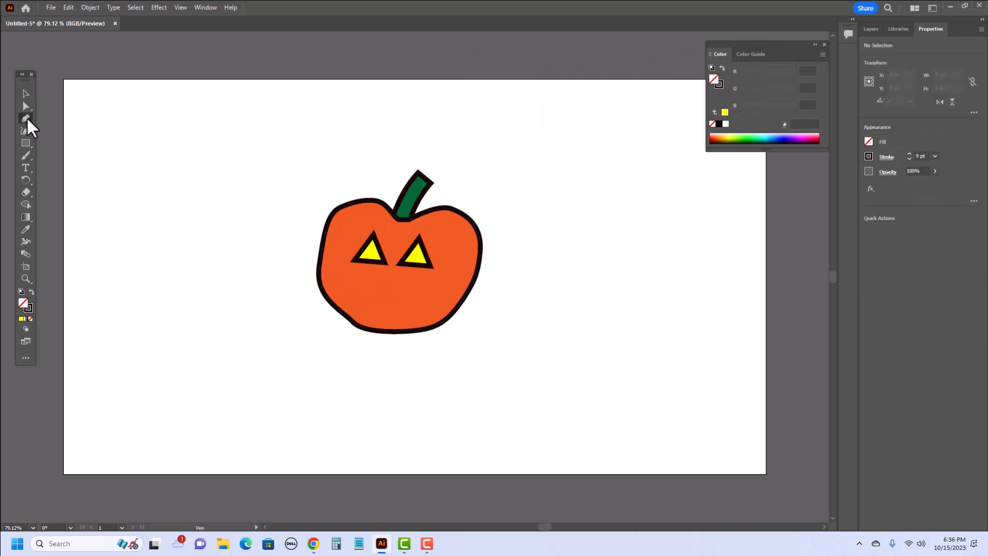
pyautogui.click(339, 269)
pyautogui.click(357, 282)
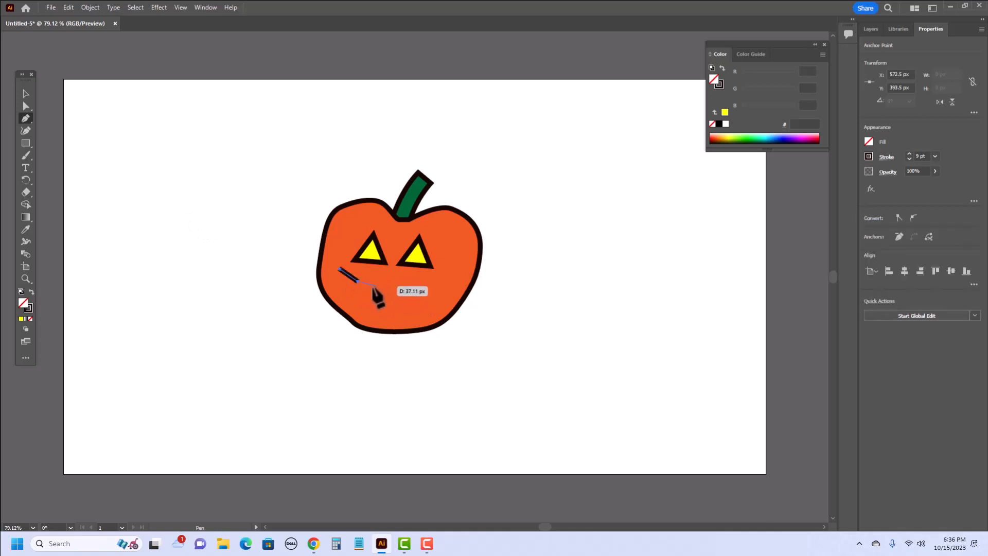
pyautogui.click(379, 286)
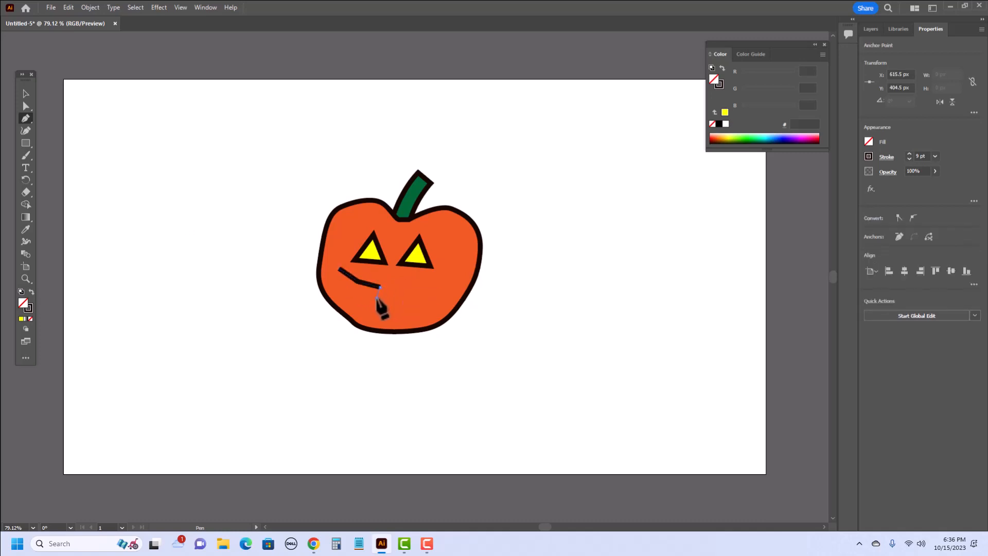
pyautogui.click(377, 298)
pyautogui.click(395, 298)
pyautogui.click(399, 288)
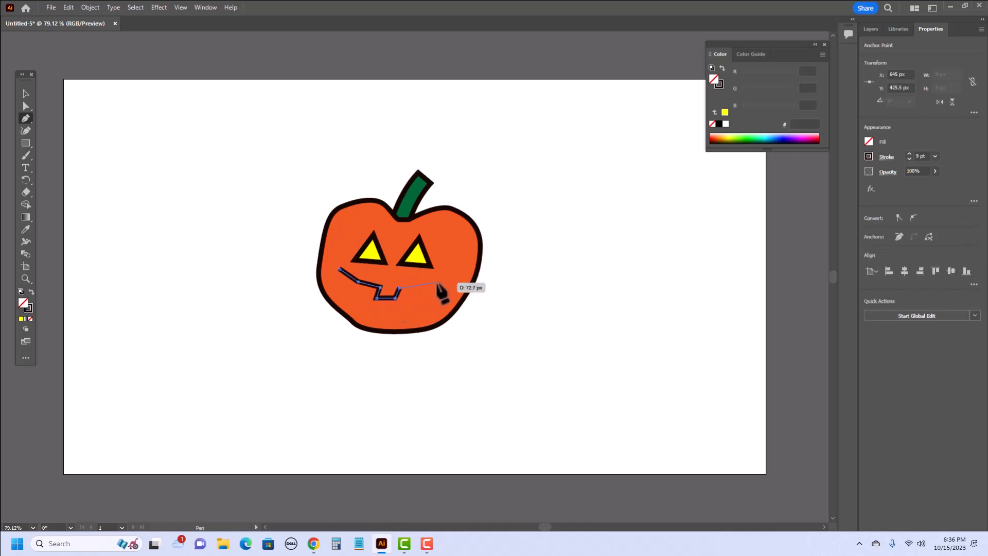
pyautogui.click(422, 283)
pyautogui.click(446, 277)
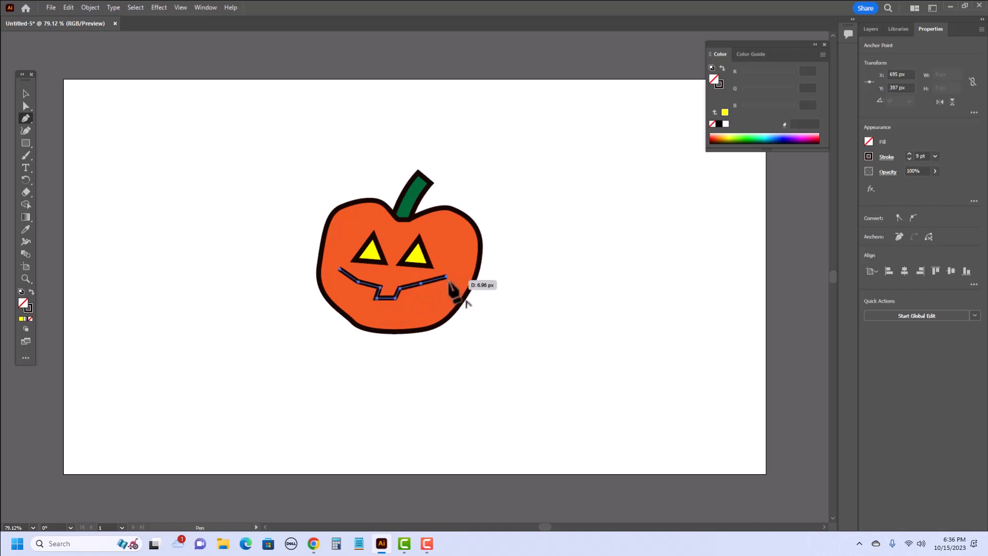
pyautogui.click(452, 273)
# - Continue the mouth path back along a jagged lower edge with teeth and close it at its starting point
pyautogui.click(423, 301)
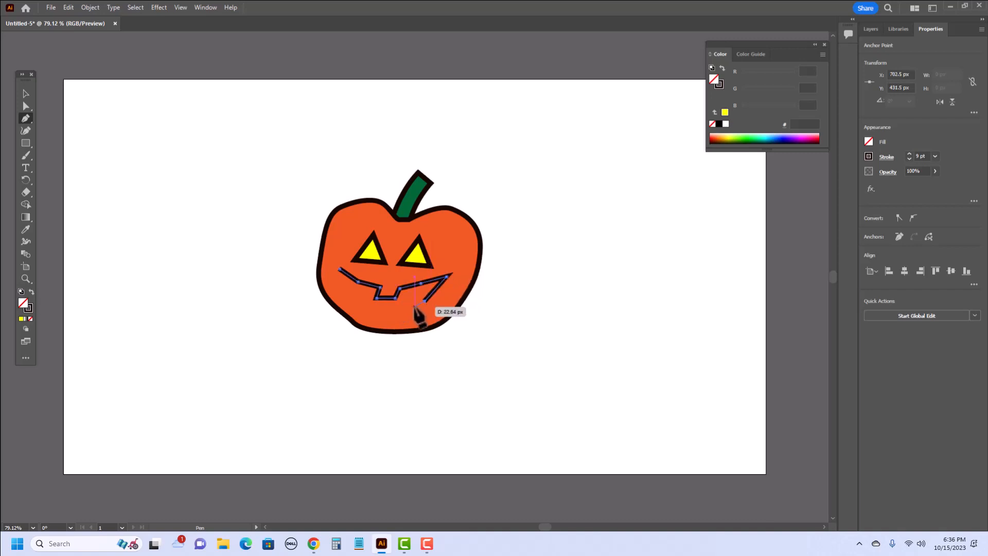
pyautogui.click(417, 293)
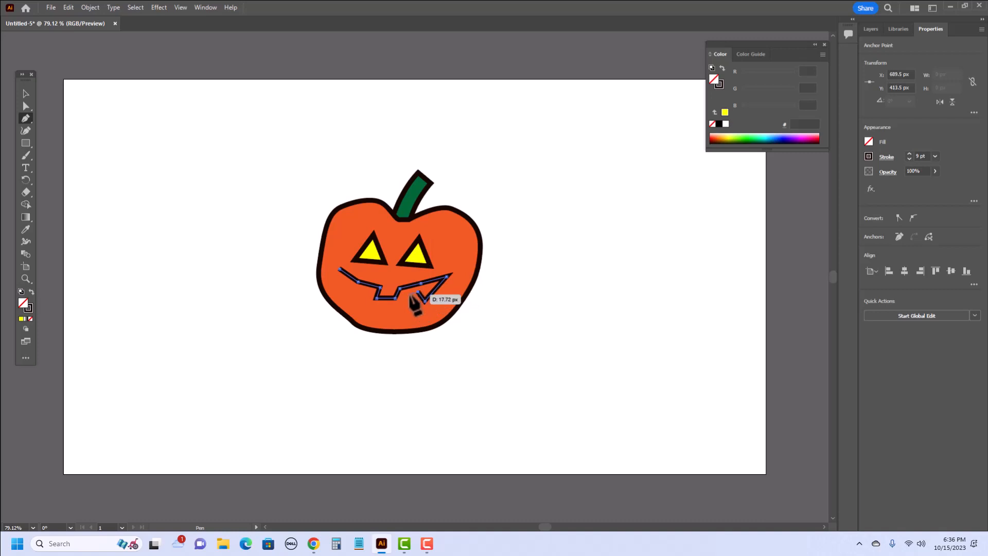
pyautogui.click(410, 307)
pyautogui.click(397, 309)
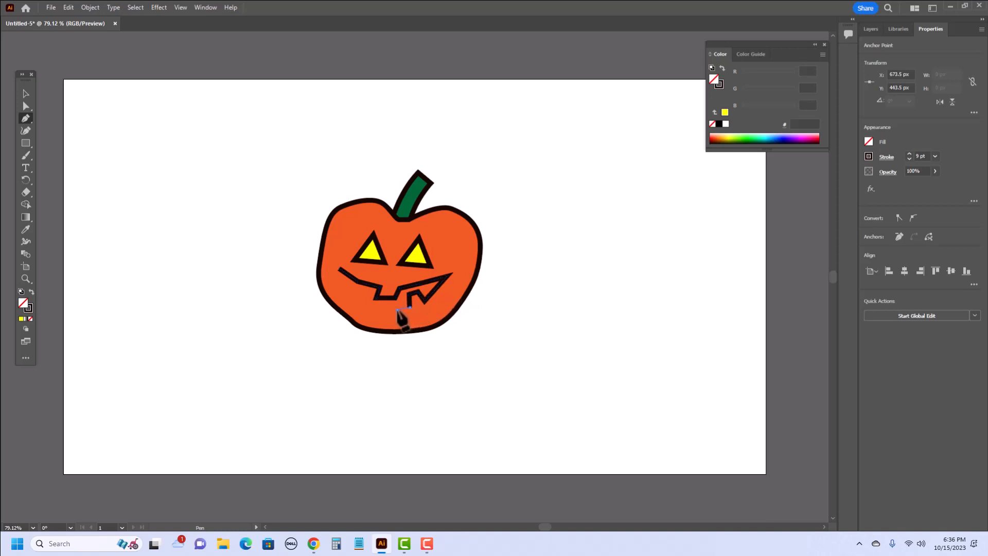
pyautogui.click(378, 309)
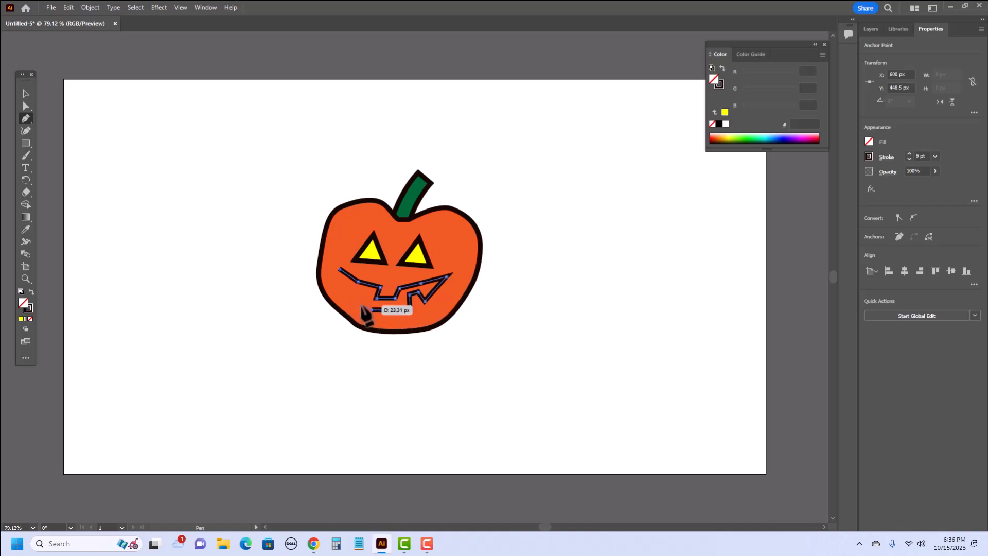
pyautogui.click(361, 305)
pyautogui.click(362, 289)
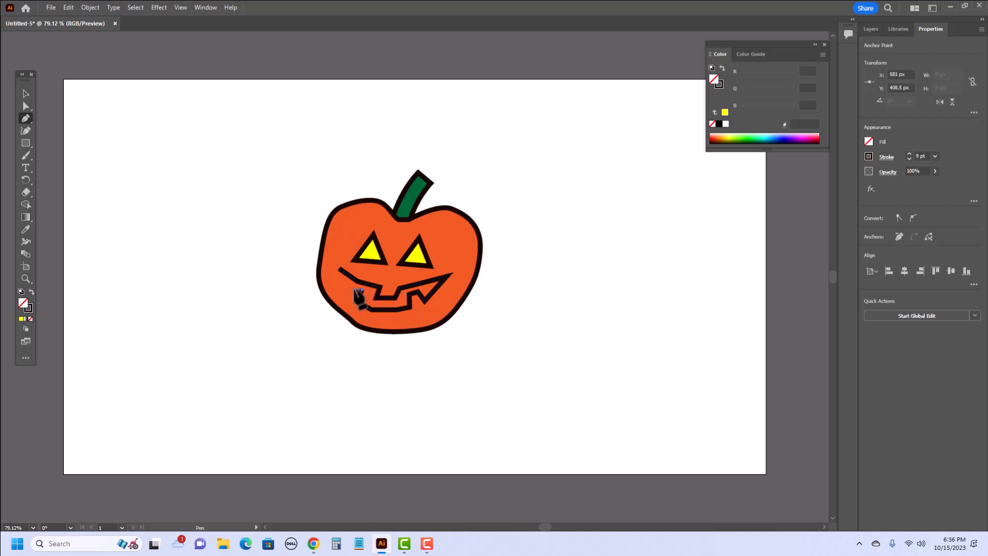
pyautogui.click(354, 289)
pyautogui.click(348, 295)
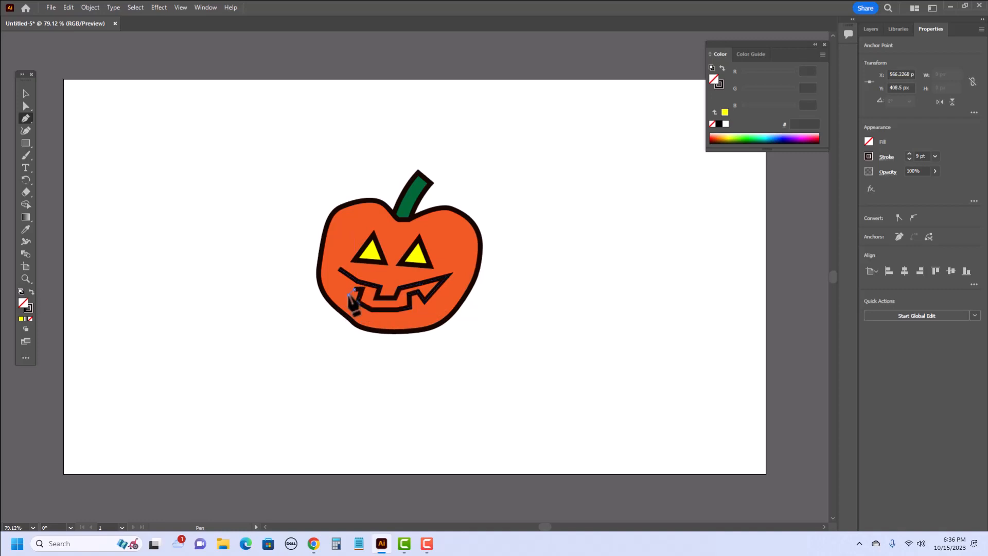
pyautogui.click(339, 269)
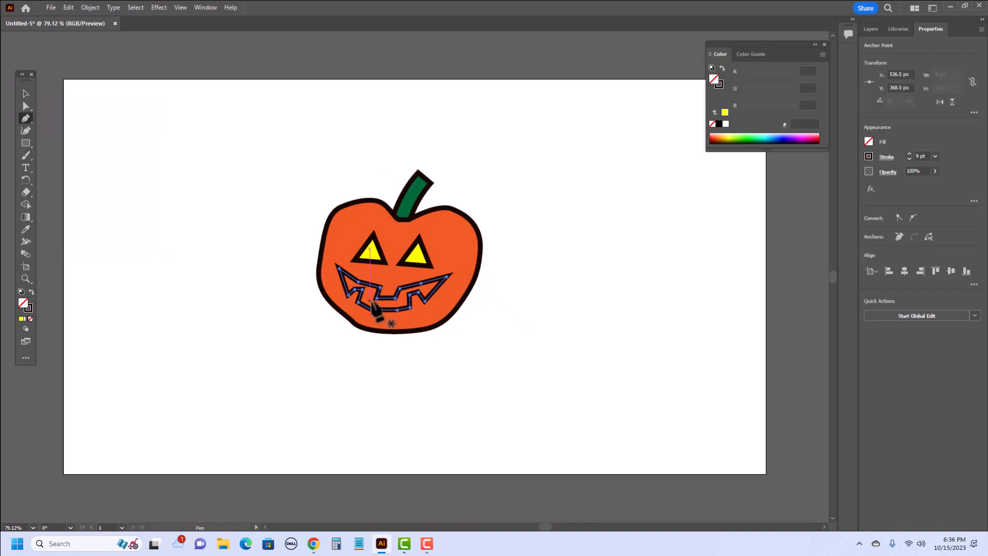
# - Fill the mouth with the eyes' yellow using the Eyedropper, briefly trying the stem's green, and deselect it
pyautogui.click(25, 230)
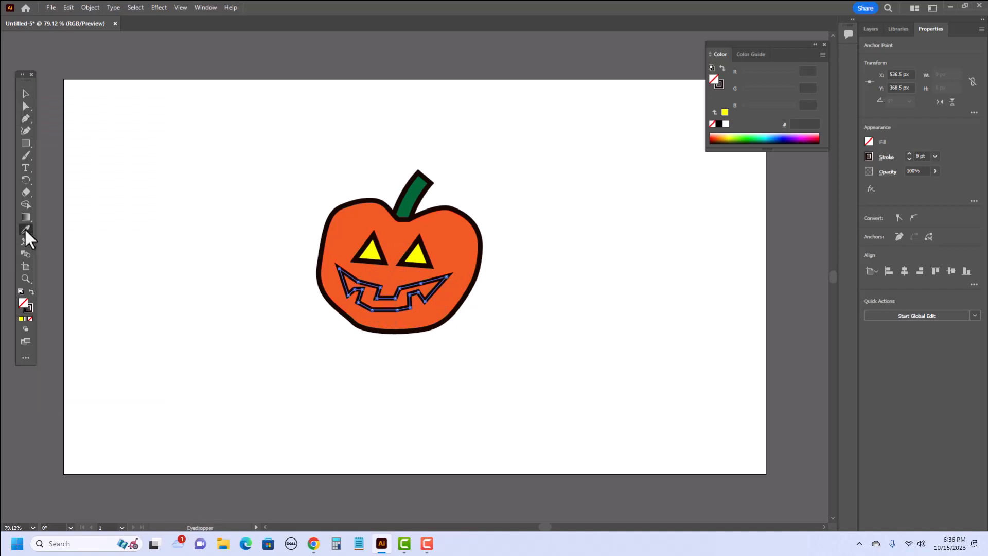
pyautogui.click(377, 254)
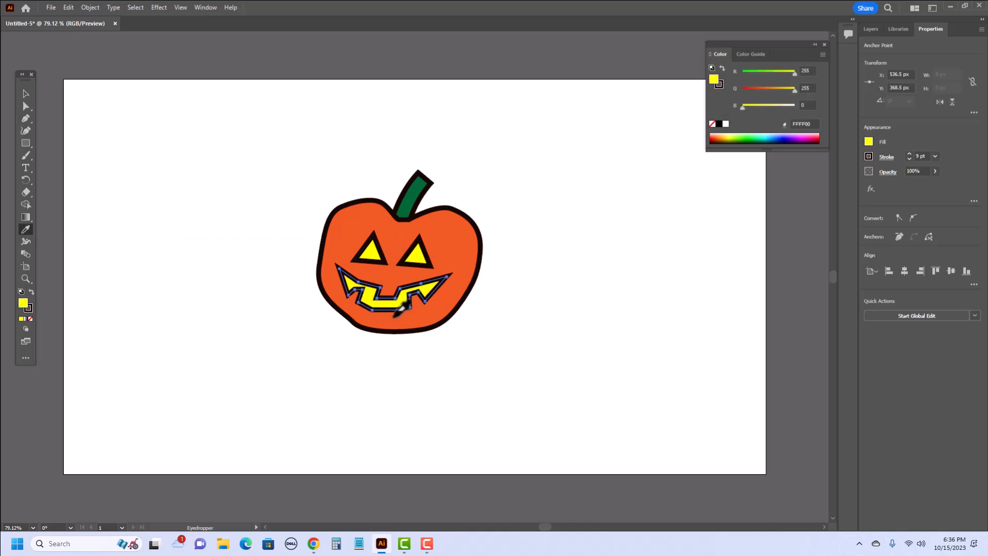
pyautogui.click(420, 194)
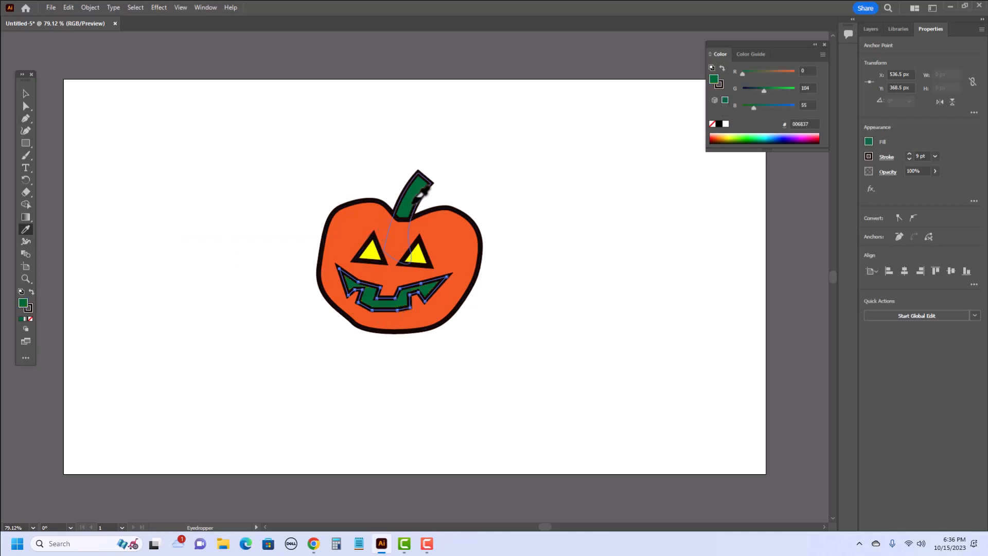
pyautogui.click(368, 254)
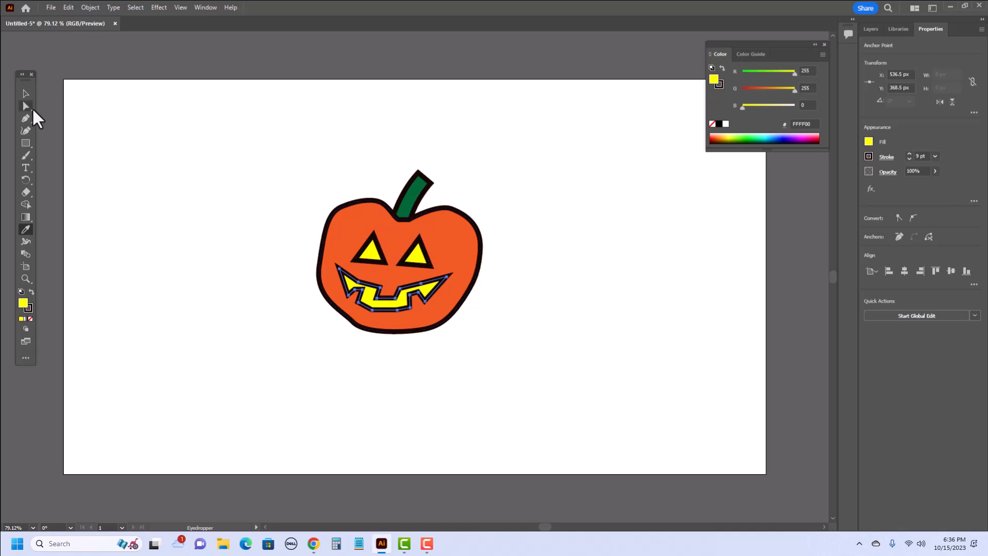
pyautogui.click(25, 94)
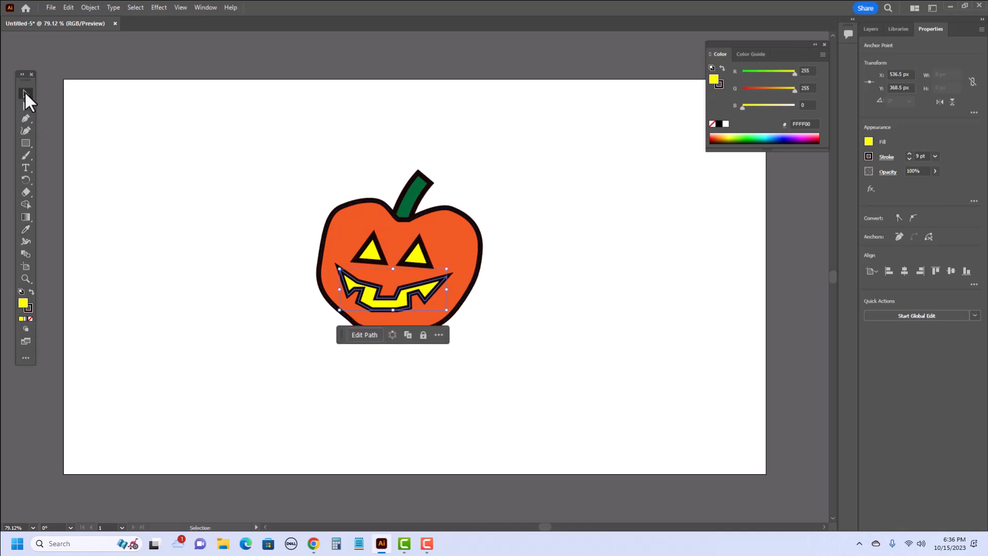
pyautogui.click(517, 363)
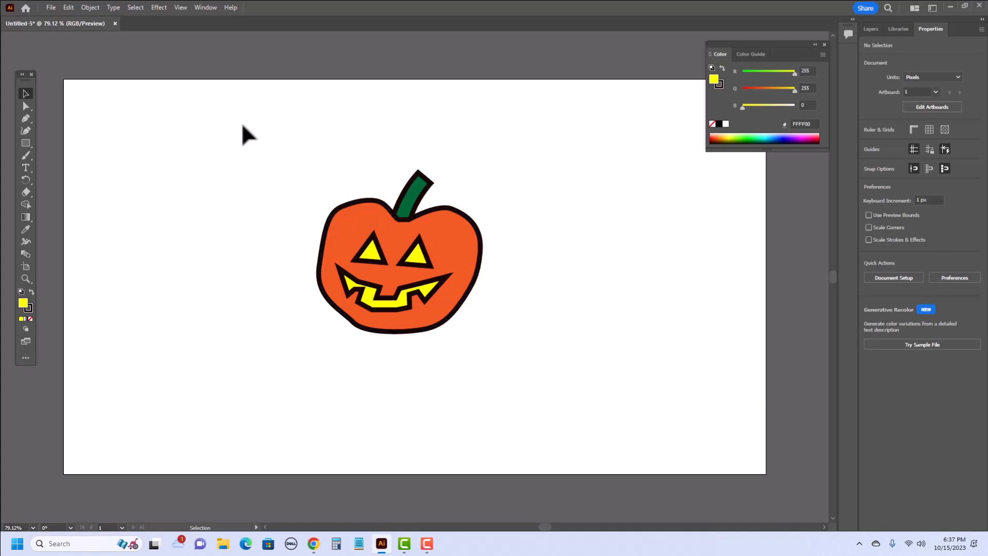
# - Move all the pumpkin parts together about 16 px left and 14 px up, and combine them into one group
pyautogui.moveTo(243, 126); pyautogui.dragTo(535, 376)
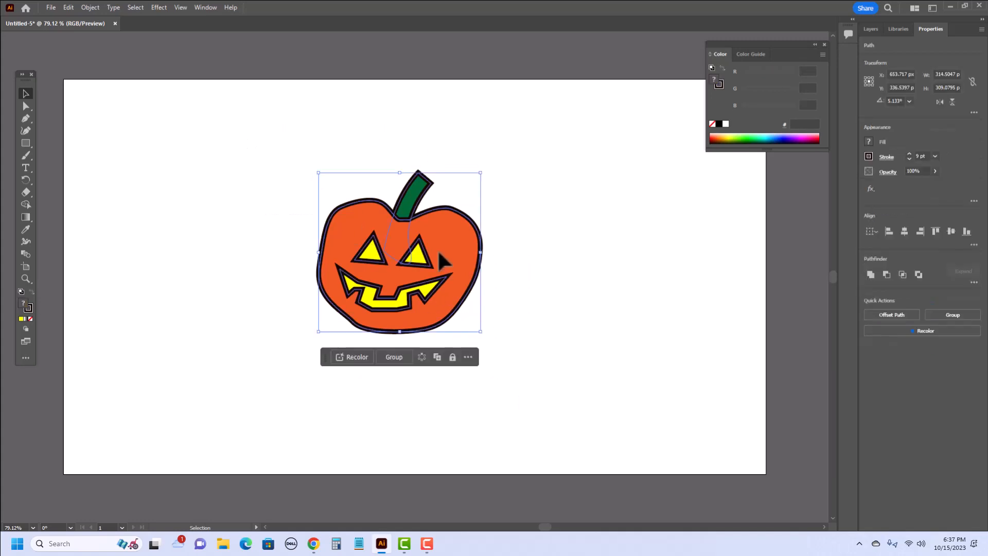
pyautogui.moveTo(440, 249); pyautogui.dragTo(436, 202)
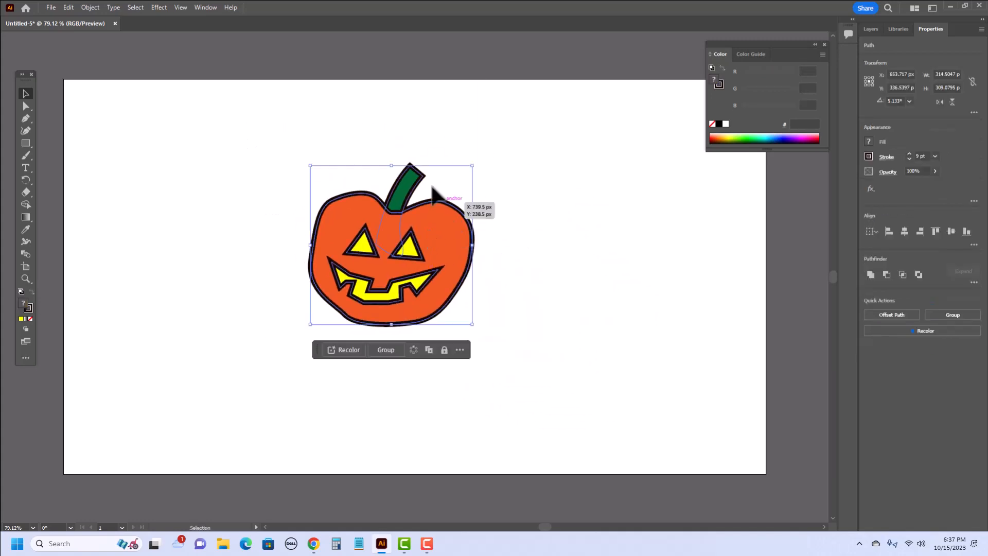
pyautogui.moveTo(231, 119); pyautogui.dragTo(505, 352)
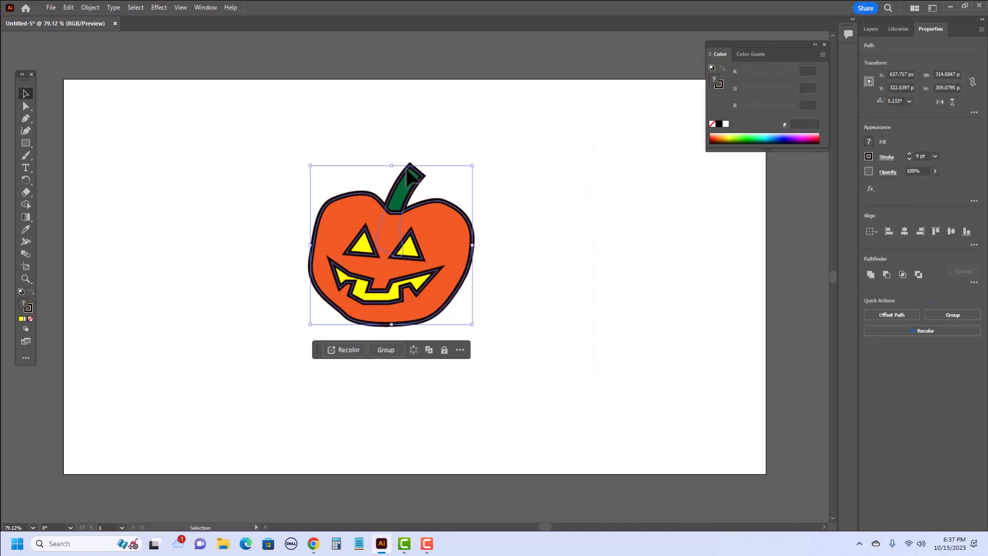
pyautogui.rightClick(431, 217)
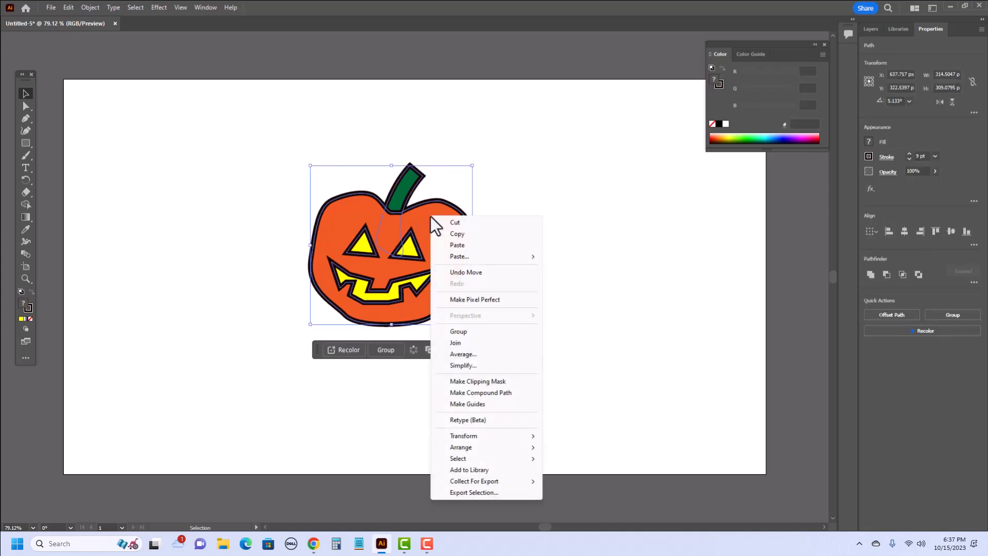
pyautogui.click(458, 332)
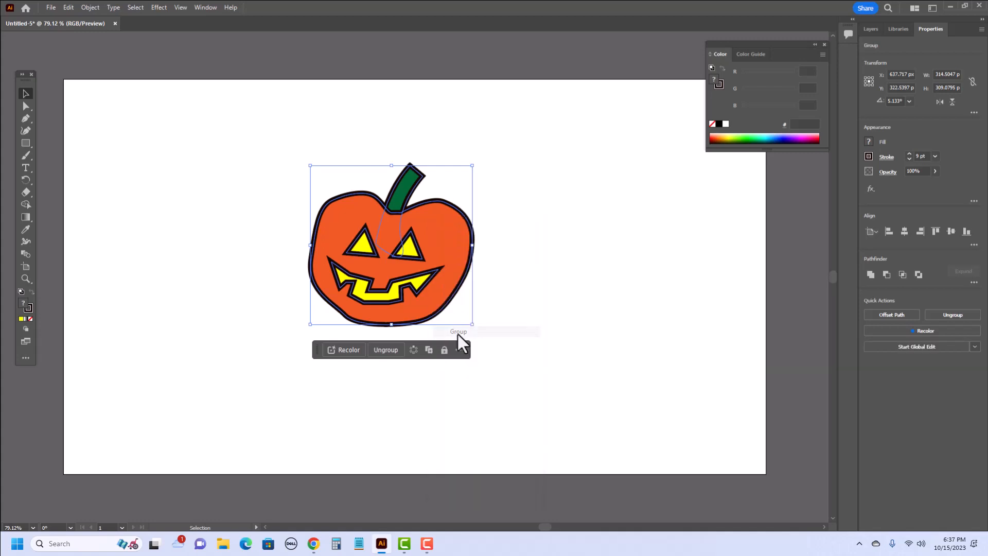
# - Move the grouped pumpkin about 322 px to the right and 31 px down on the artboard
pyautogui.click(546, 168)
pyautogui.moveTo(330, 207); pyautogui.dragTo(509, 220)
pyautogui.moveTo(638, 251); pyautogui.dragTo(628, 268)
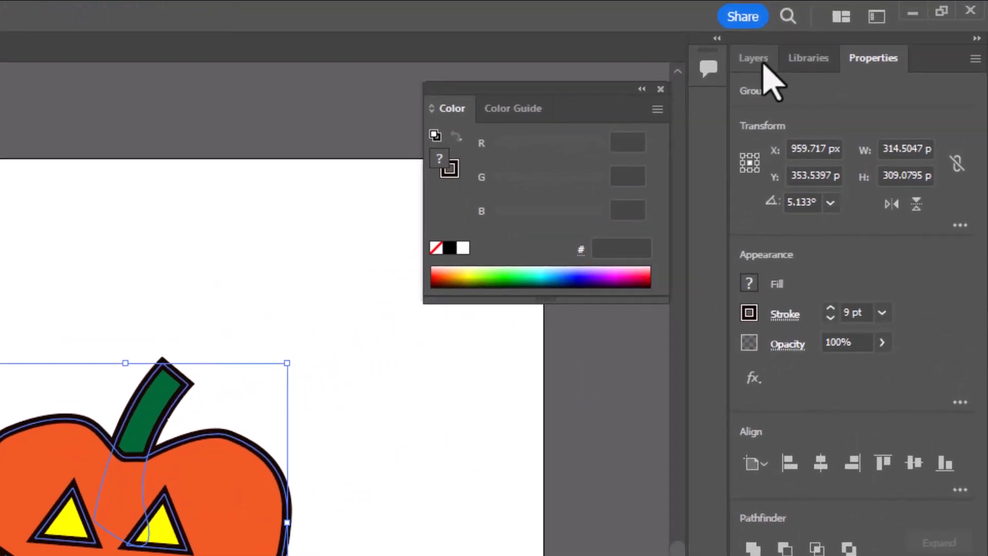
# - Expand Layer 1 and its group in the layer list to examine the pumpkin's individual paths, and return to the object properties
pyautogui.click(753, 59)
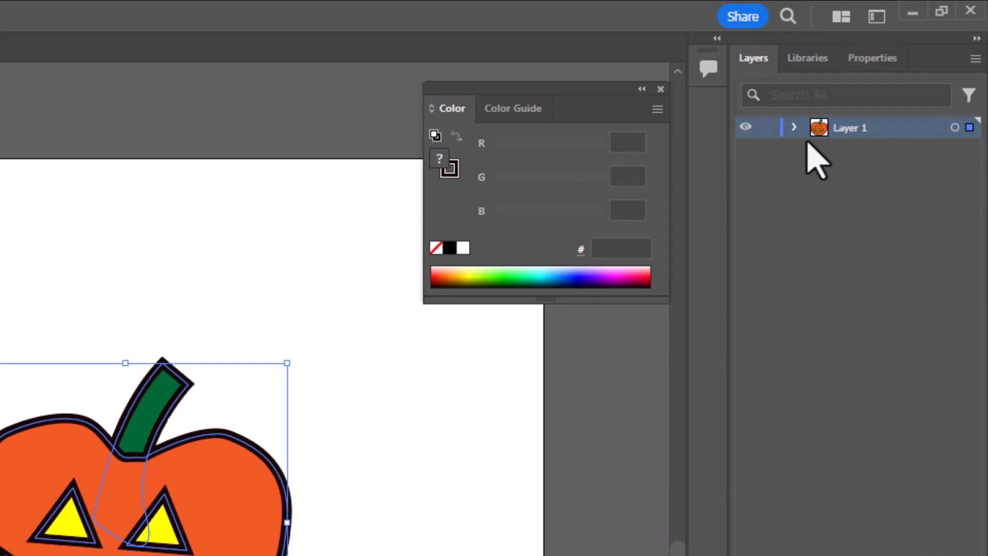
pyautogui.click(793, 128)
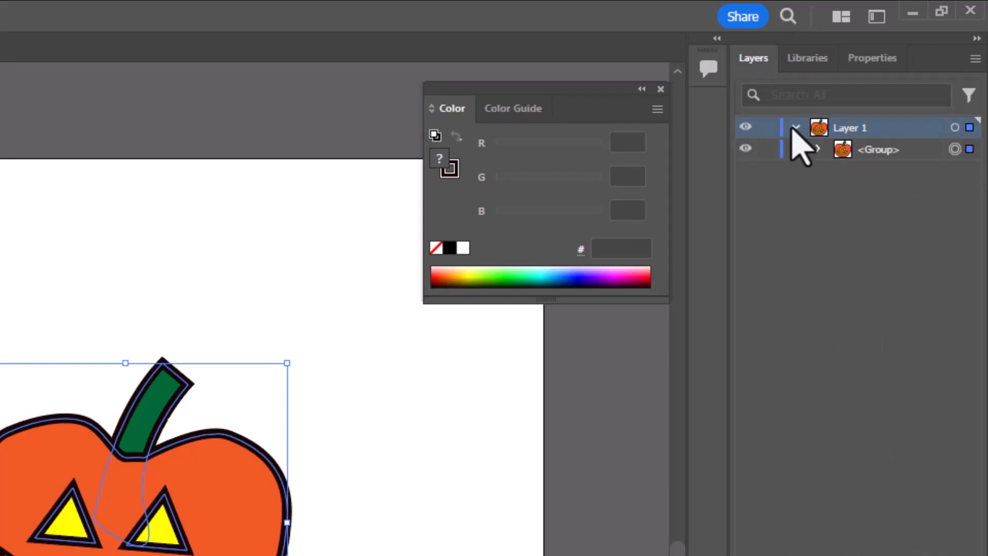
pyautogui.click(817, 149)
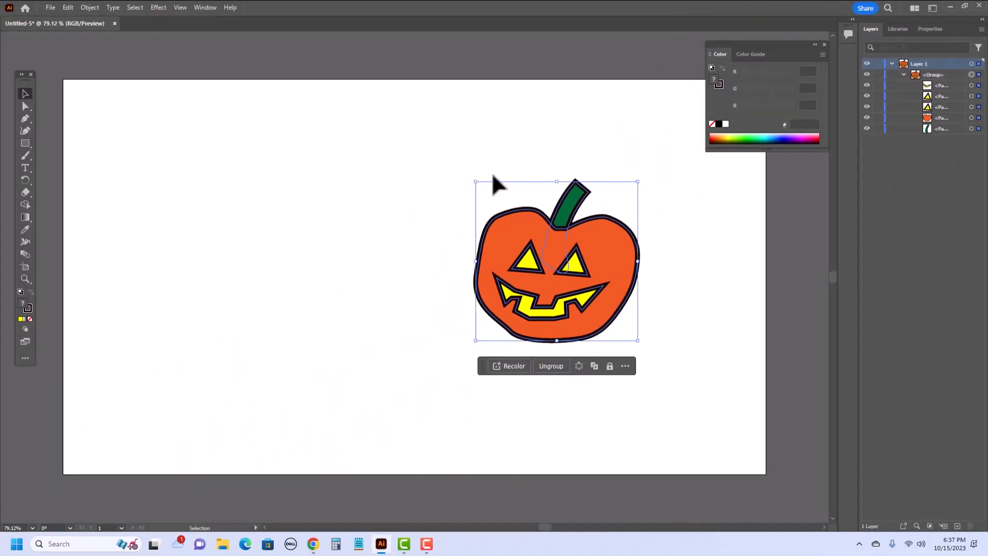
pyautogui.click(930, 29)
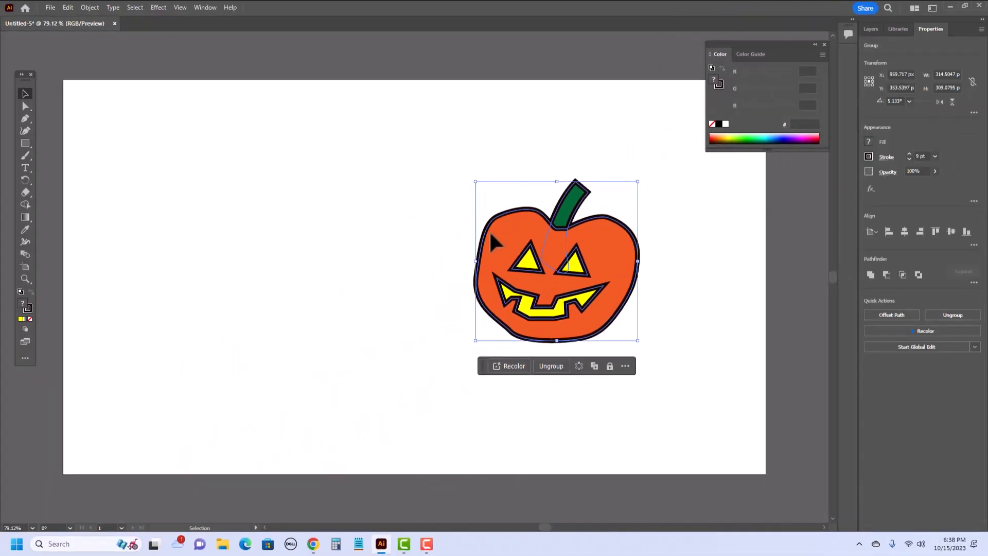
# - Select only the pumpkin's left eye inside the group, and move the whole pumpkin group about 299 px left and 104 px up
pyautogui.click(25, 105)
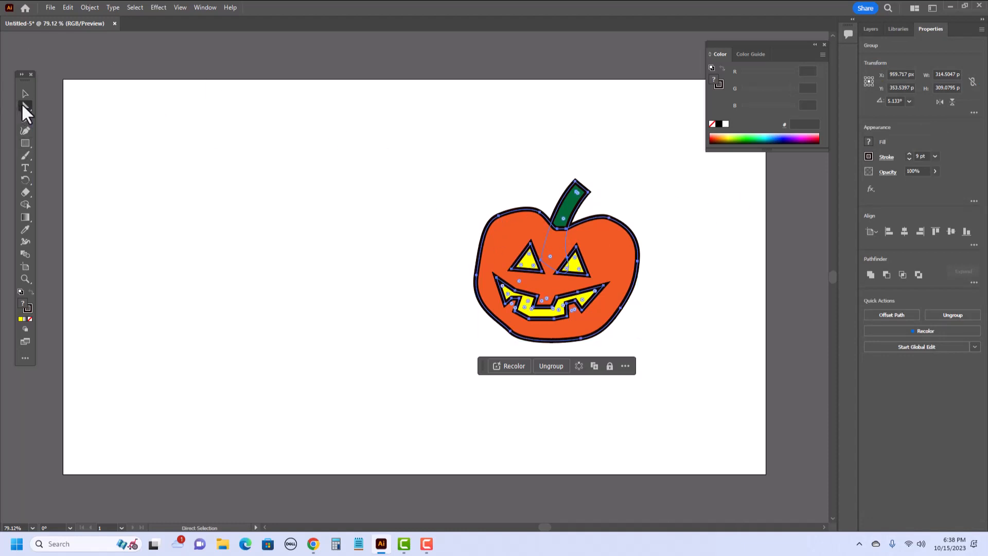
pyautogui.click(430, 236)
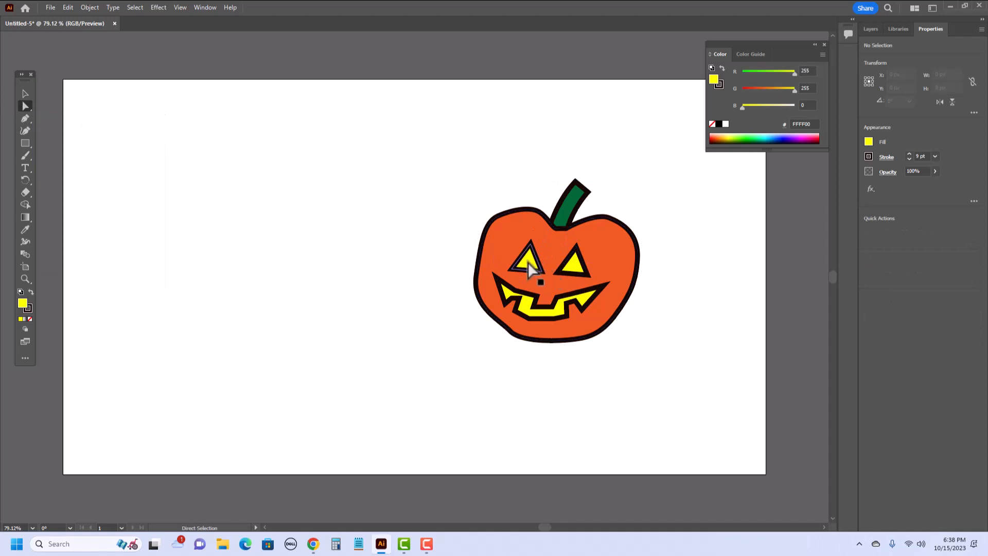
pyautogui.moveTo(526, 261); pyautogui.dragTo(530, 261)
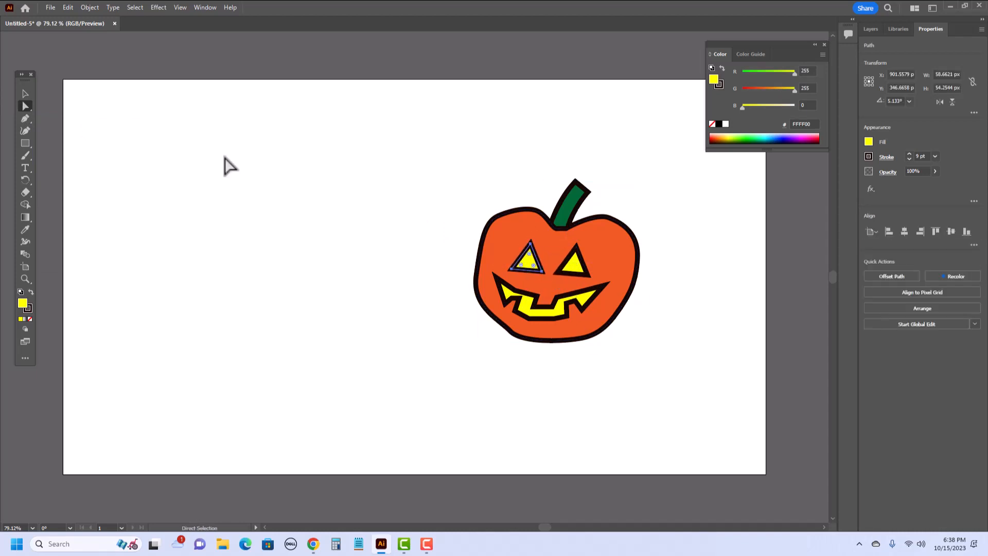
pyautogui.click(25, 94)
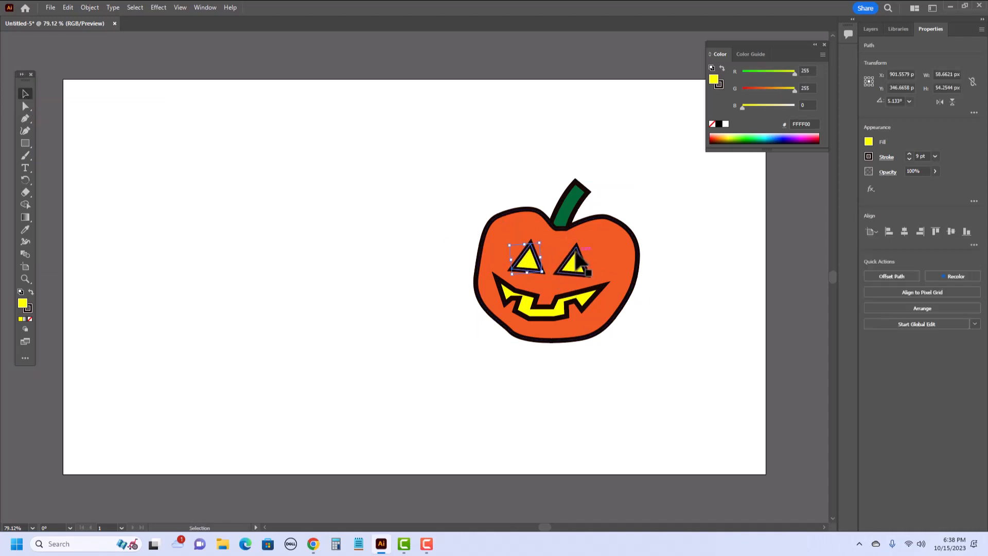
pyautogui.click(617, 248)
pyautogui.moveTo(616, 248); pyautogui.dragTo(476, 208)
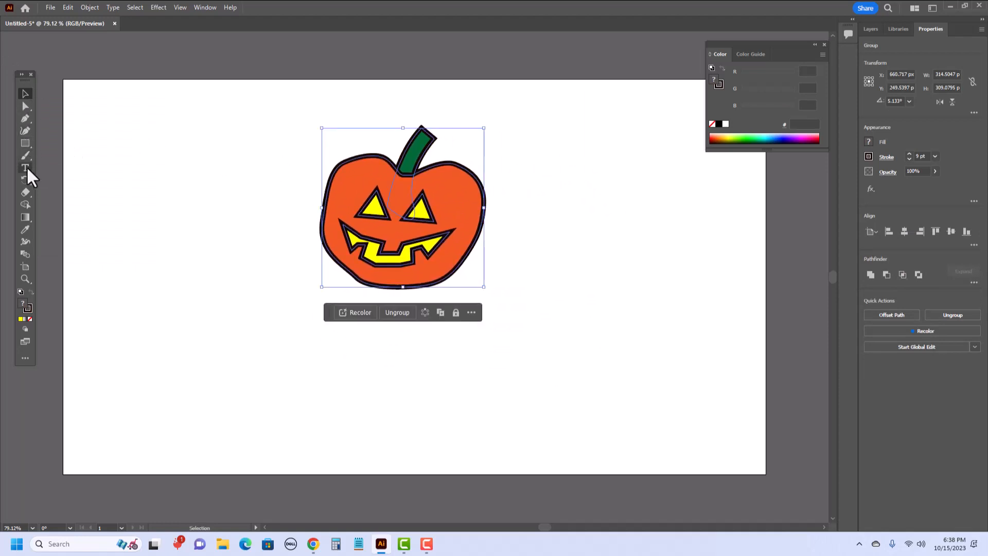
# - Add a line of text reading HELLO on the empty artboard area below the pumpkin
pyautogui.moveTo(26, 168); pyautogui.dragTo(71, 166)
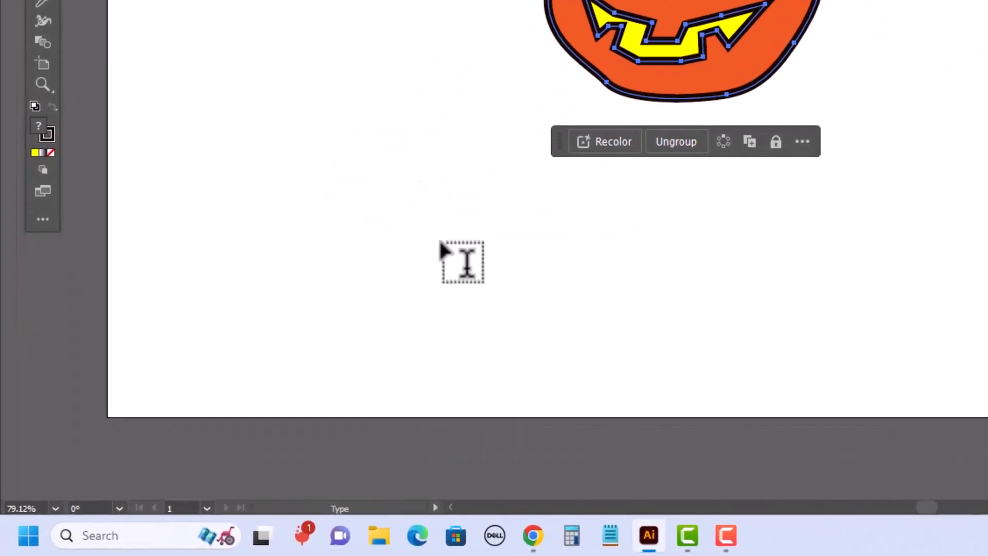
pyautogui.click(258, 372)
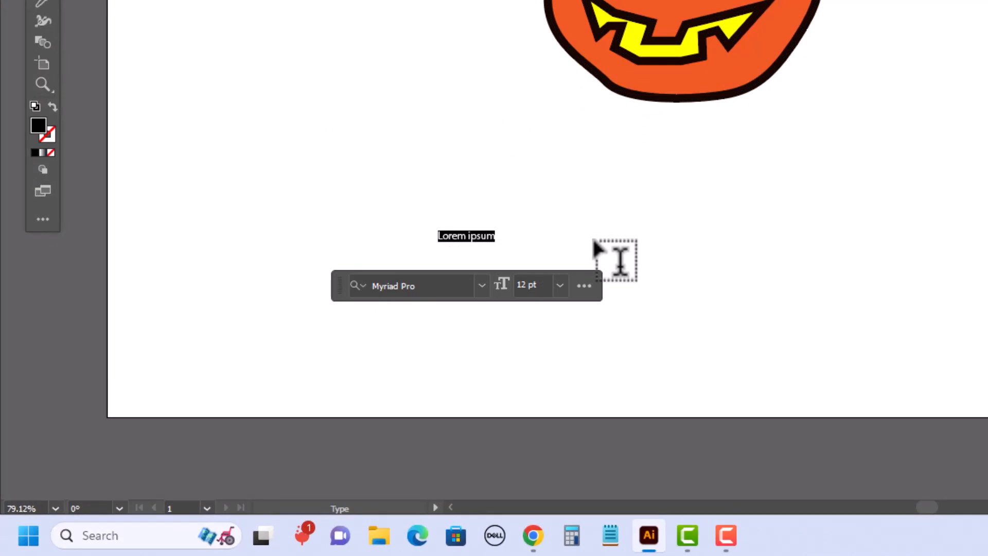
pyautogui.write('HELLO')
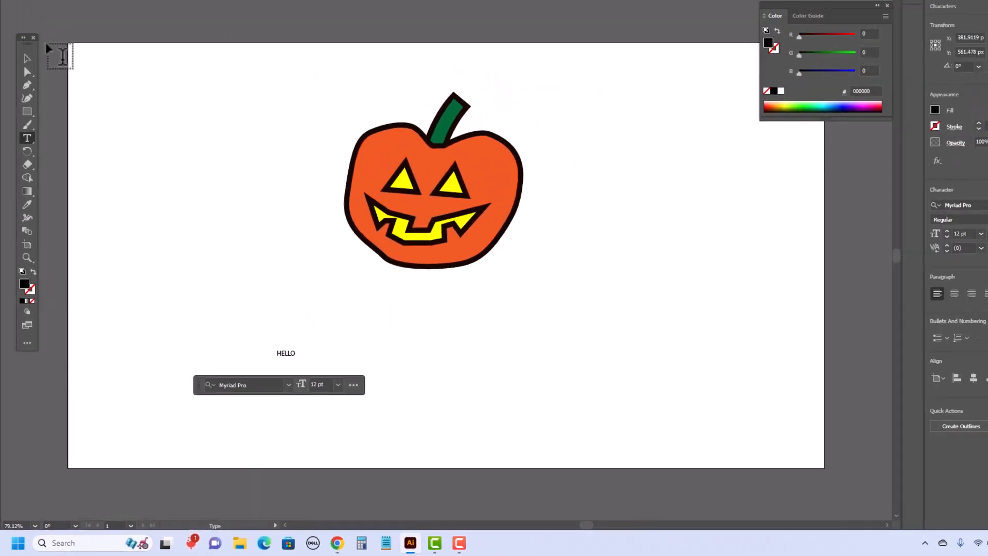
# - Enlarge the HELLO text to about 528 px wide and 162 px high, and move it up about 102 px beneath the pumpkin
pyautogui.click(27, 58)
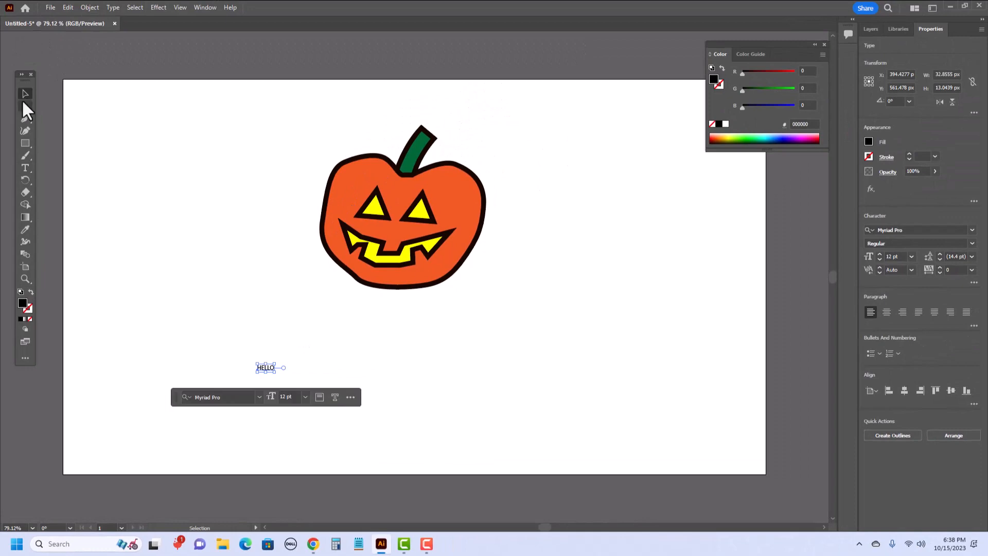
pyautogui.moveTo(274, 375); pyautogui.dragTo(549, 466)
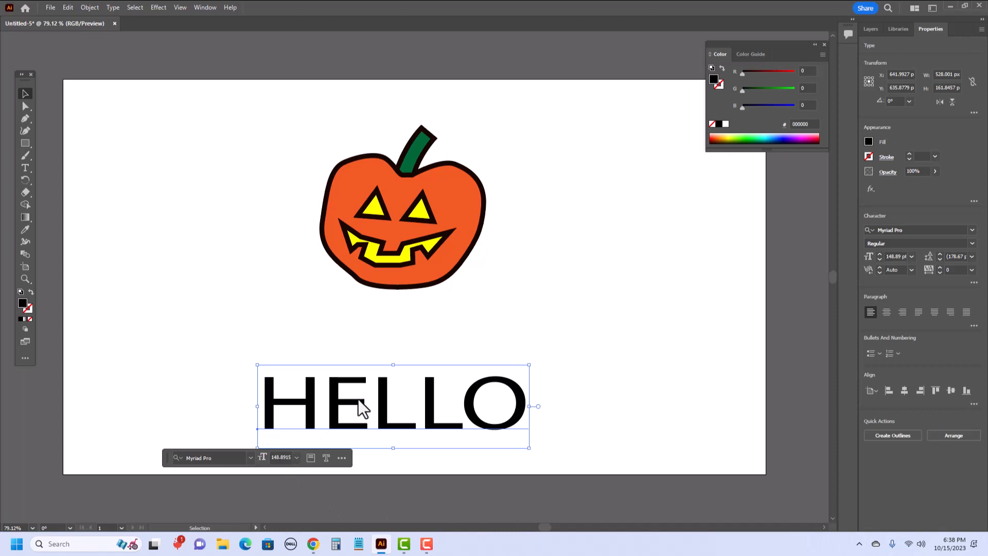
pyautogui.moveTo(331, 384); pyautogui.dragTo(327, 331)
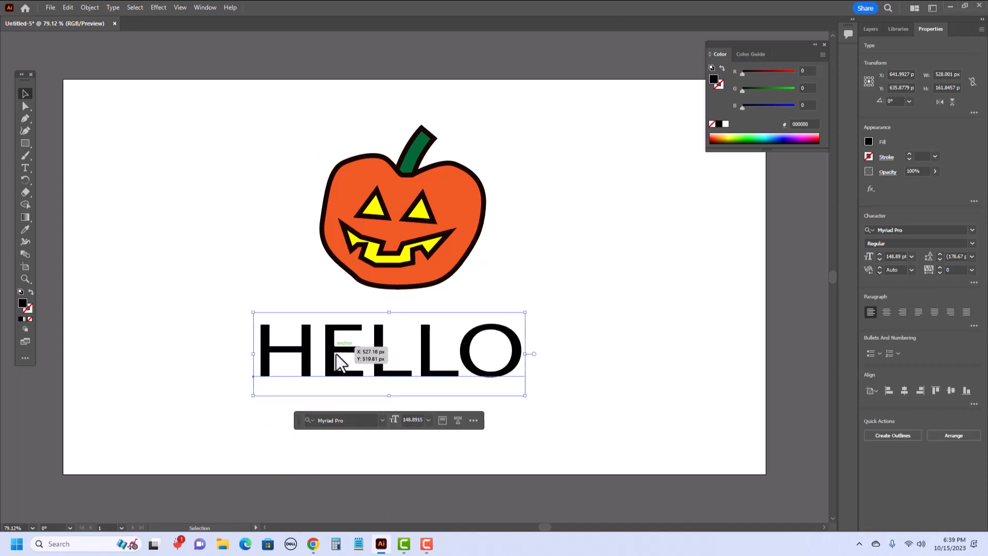
# - Change the HELLO text's font to Showcard Gothic and shift the text about 17 px to the right
pyautogui.click(339, 420)
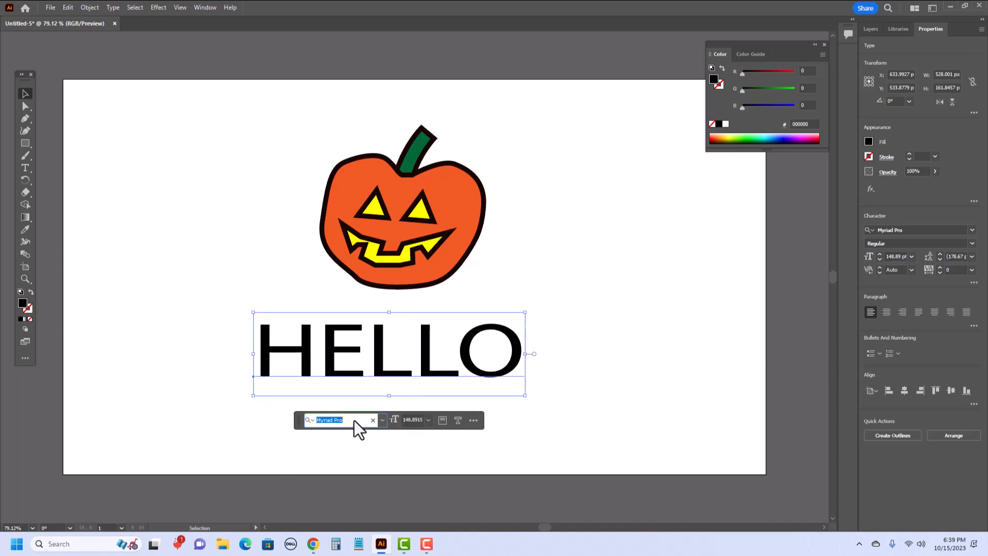
pyautogui.click(382, 420)
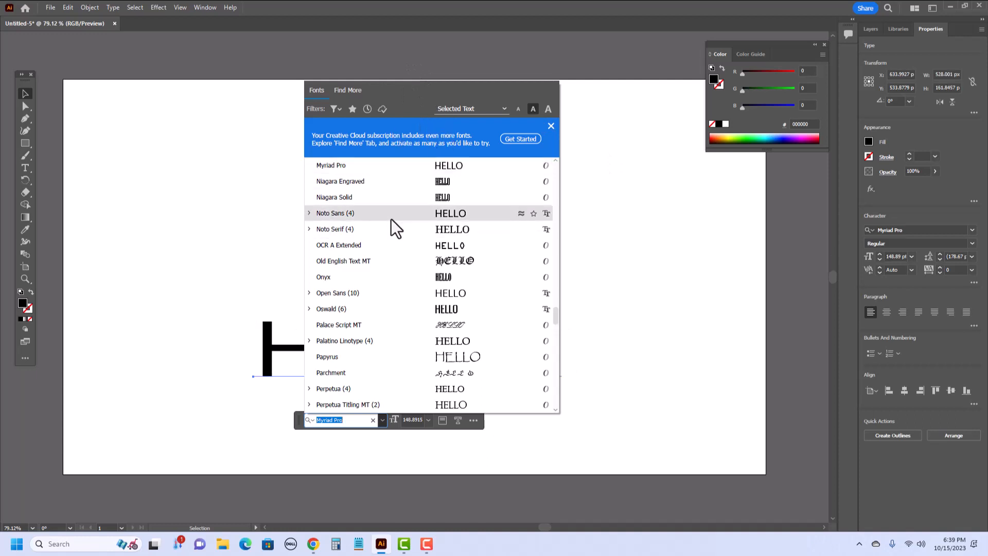
pyautogui.scroll(-3, 405, 323)
pyautogui.scroll(-5, 409, 275)
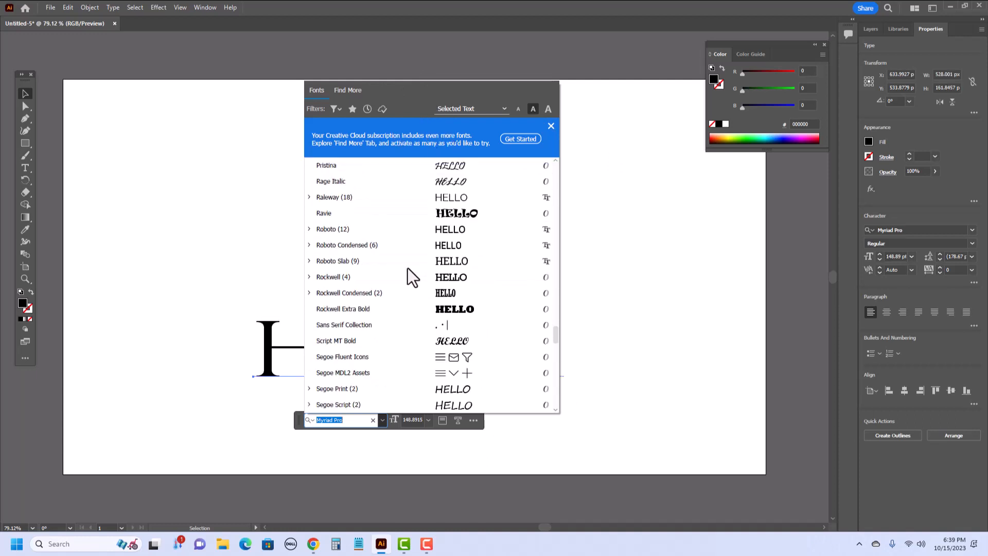
pyautogui.click(422, 372)
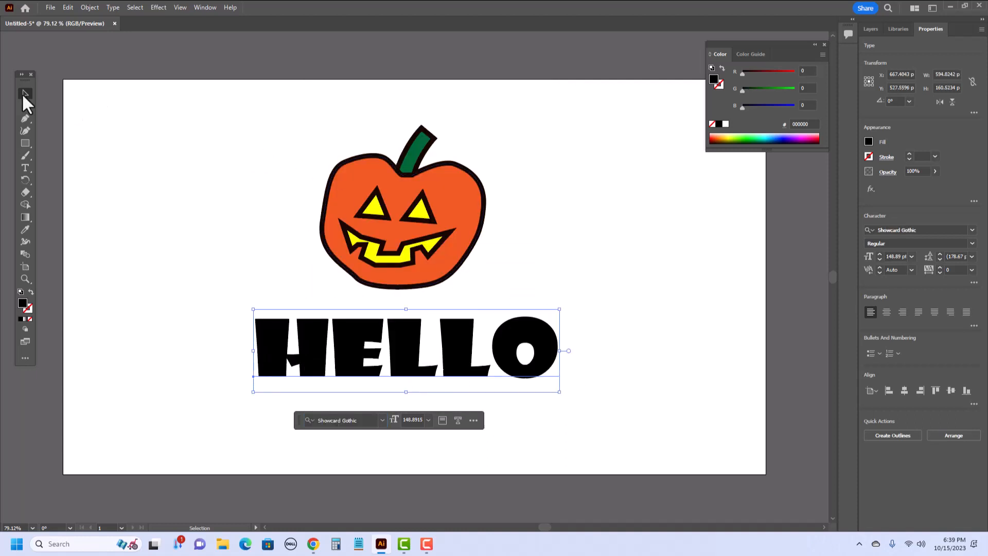
pyautogui.moveTo(472, 350)
pyautogui.mouseDown()
pyautogui.moveTo(501, 349)
pyautogui.moveTo(481, 350)
pyautogui.mouseUp()
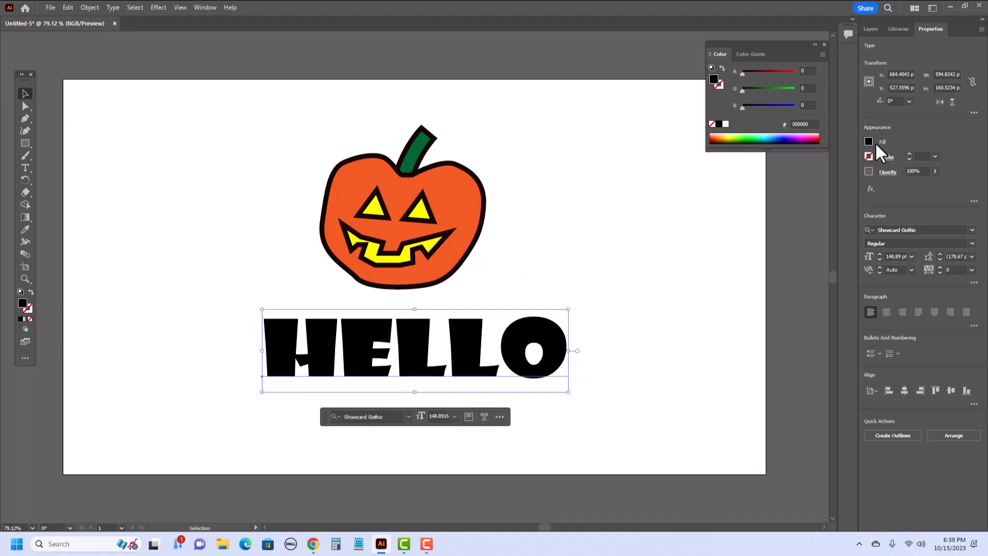
# - Give the HELLO text a bright green stroke with a weight of 5 pt
pyautogui.click(869, 157)
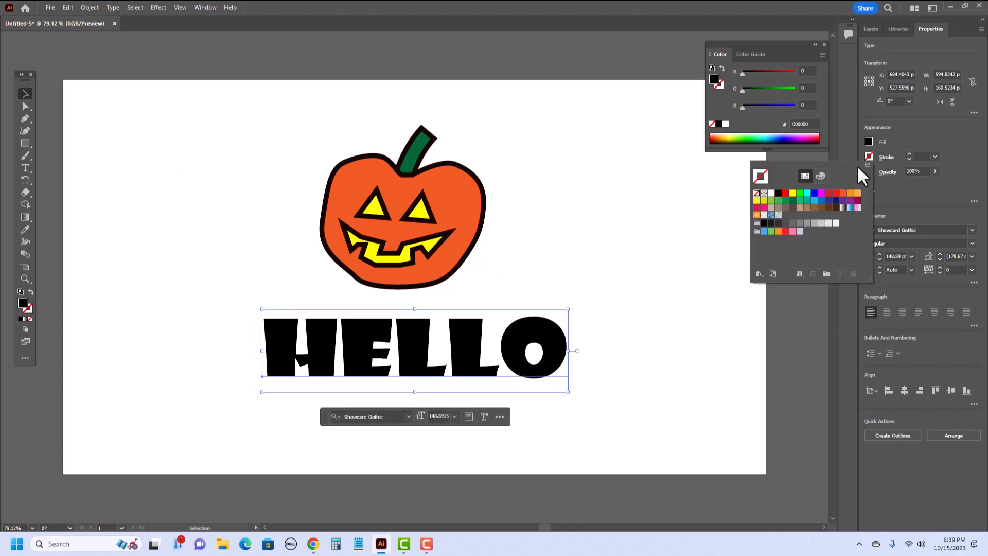
pyautogui.click(800, 194)
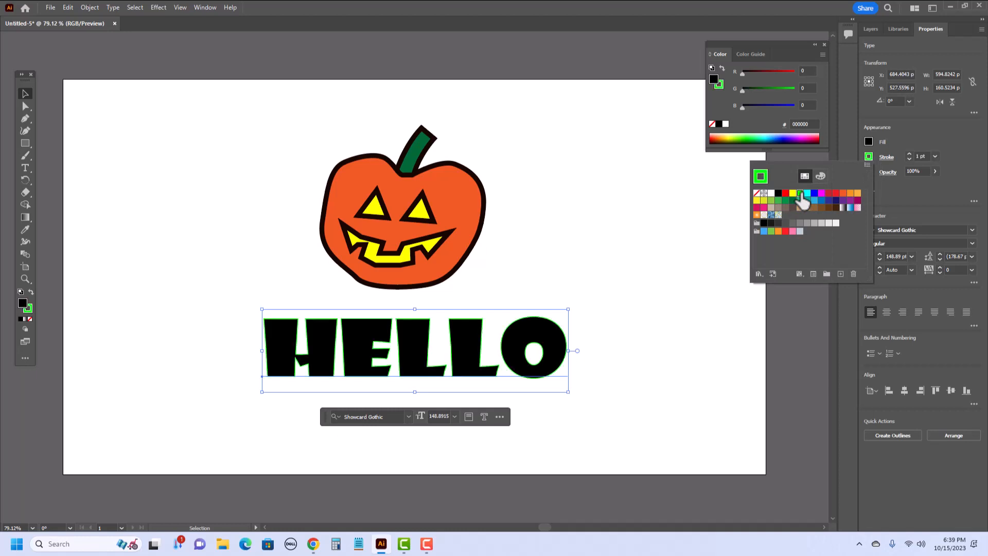
pyautogui.click(909, 154)
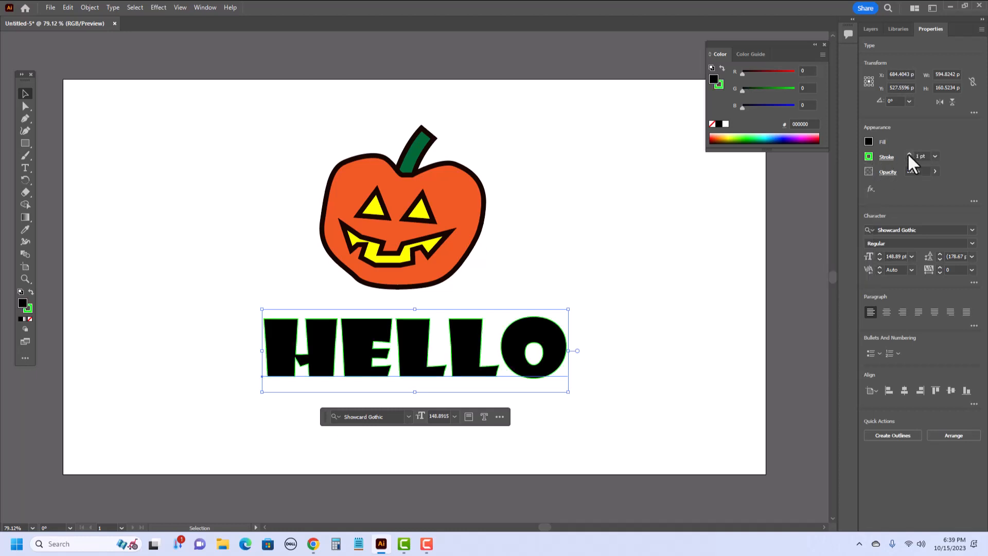
pyautogui.click(908, 154)
pyautogui.click(908, 154)
pyautogui.click(908, 154)
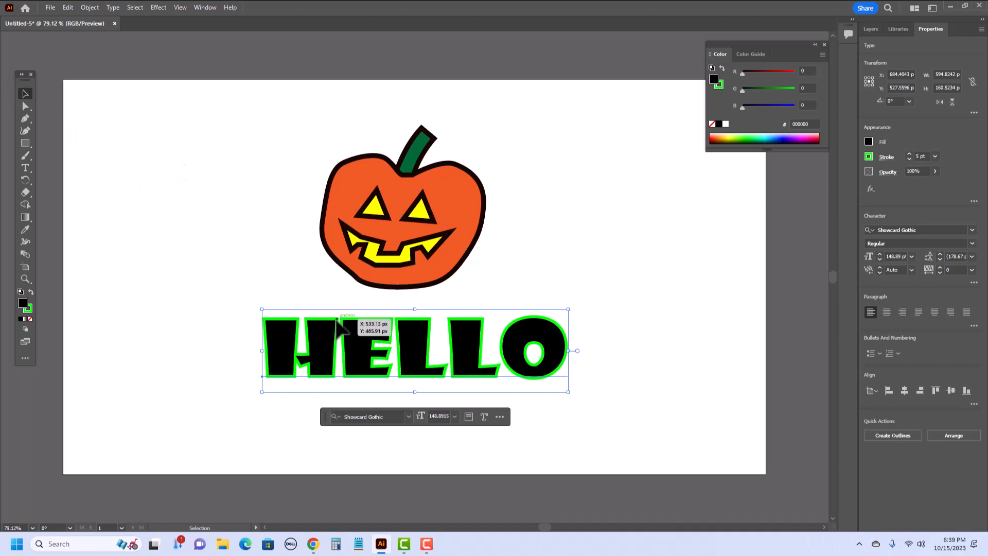
# - Narrow the HELLO text to about 353 px wide, placed lower beneath the pumpkin, and convert it to outlines
pyautogui.moveTo(570, 351); pyautogui.dragTo(475, 340)
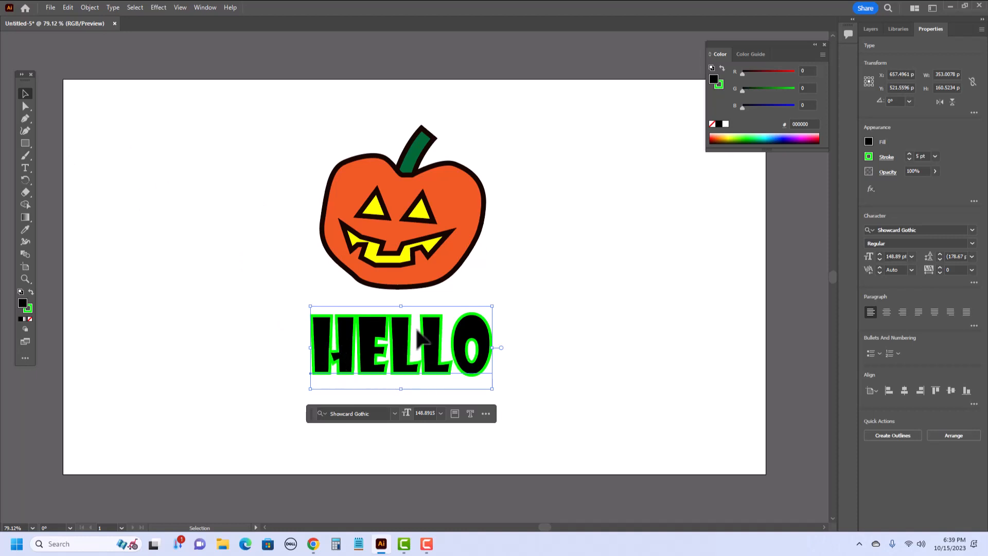
pyautogui.moveTo(407, 338); pyautogui.dragTo(404, 372)
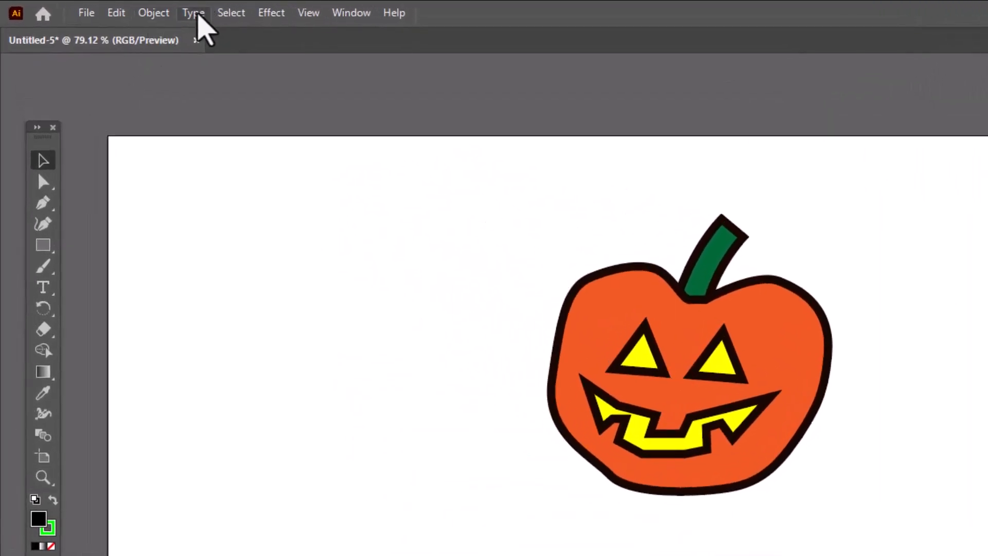
pyautogui.click(198, 15)
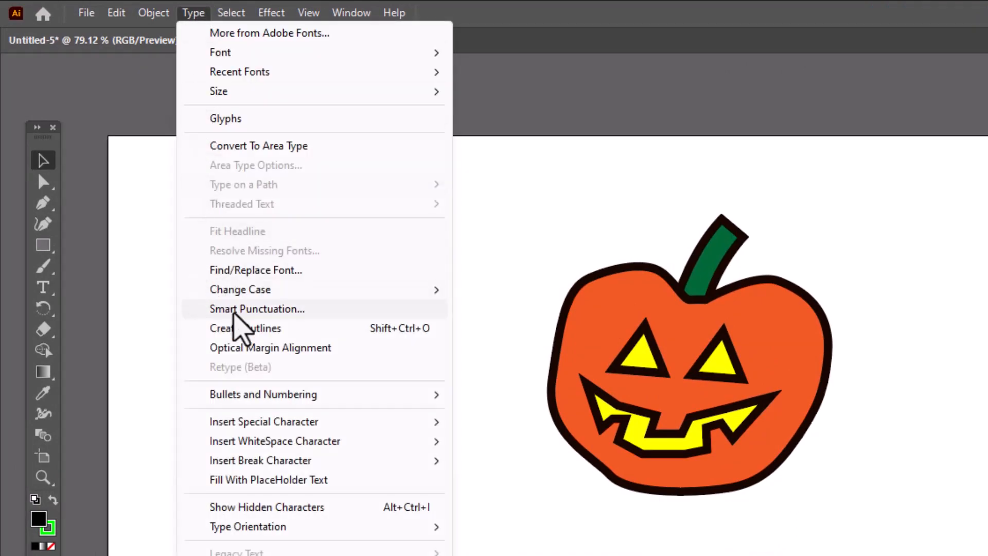
pyautogui.click(240, 328)
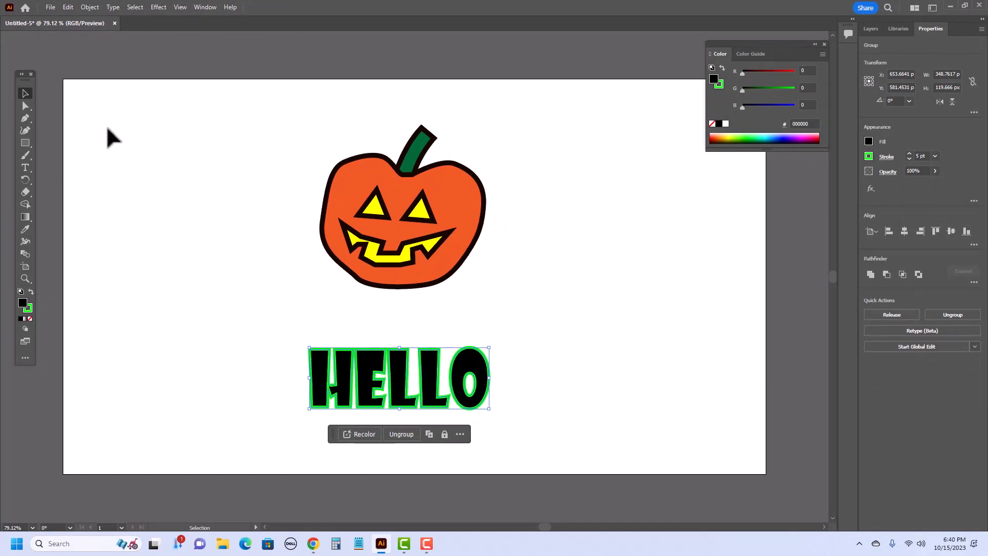
# - Reposition individual HELLO letters with the Direct Selection tool: the E lower, the second L higher and the O closer to it
pyautogui.click(25, 106)
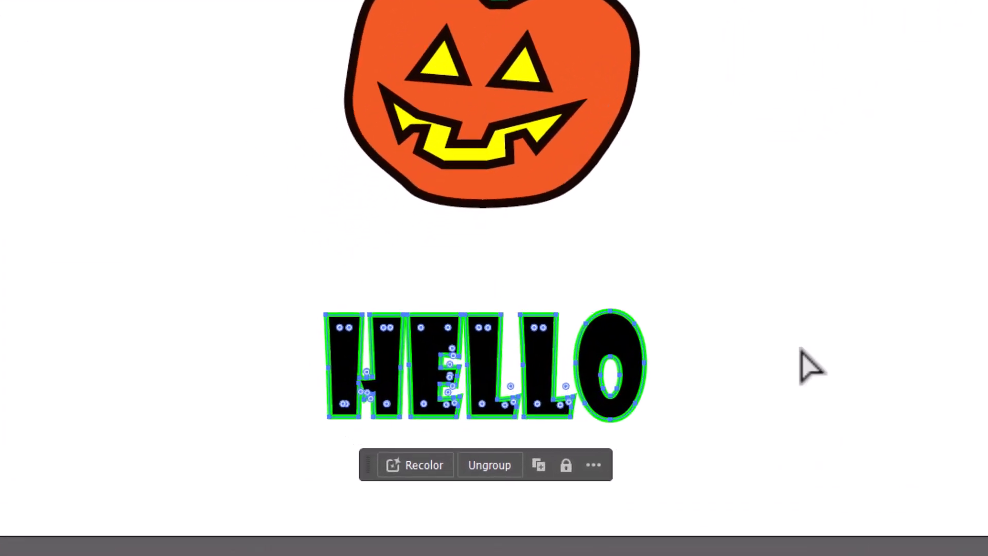
pyautogui.click(772, 368)
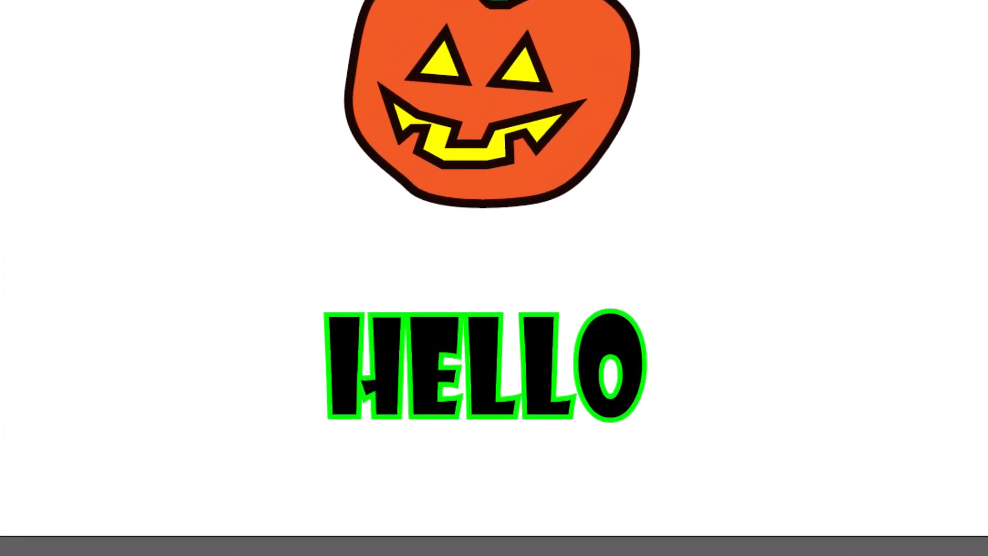
pyautogui.moveTo(547, 386); pyautogui.dragTo(576, 394)
pyautogui.moveTo(435, 368); pyautogui.dragTo(433, 390)
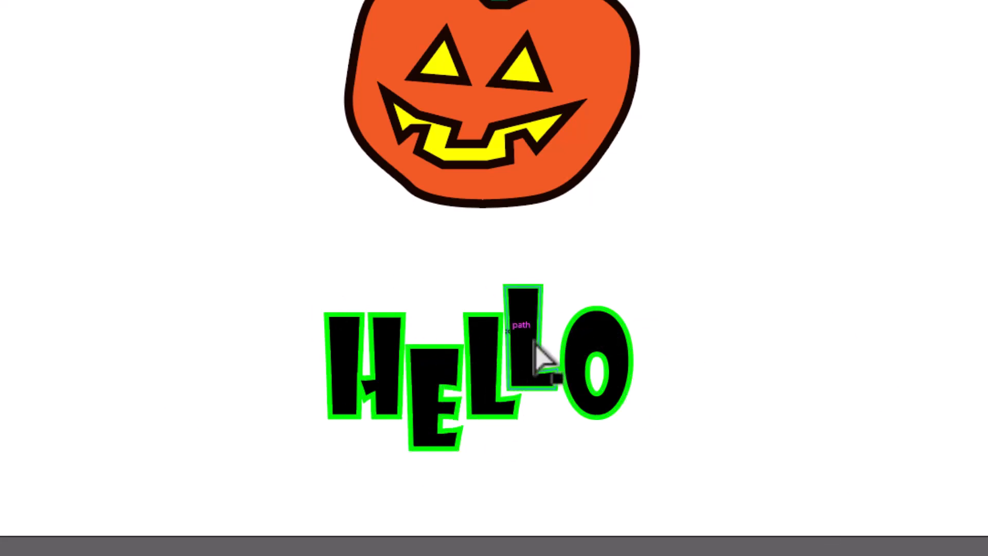
pyautogui.click(530, 301)
pyautogui.click(483, 185)
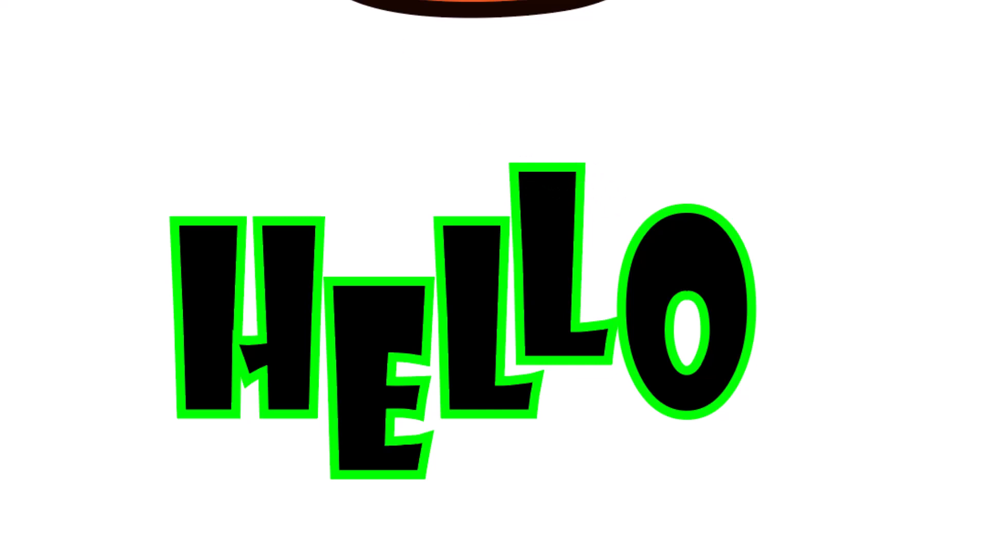
# - Stretch the second L of HELLO upward by its top anchor points, making the letter about 170 px high
pyautogui.press('a')
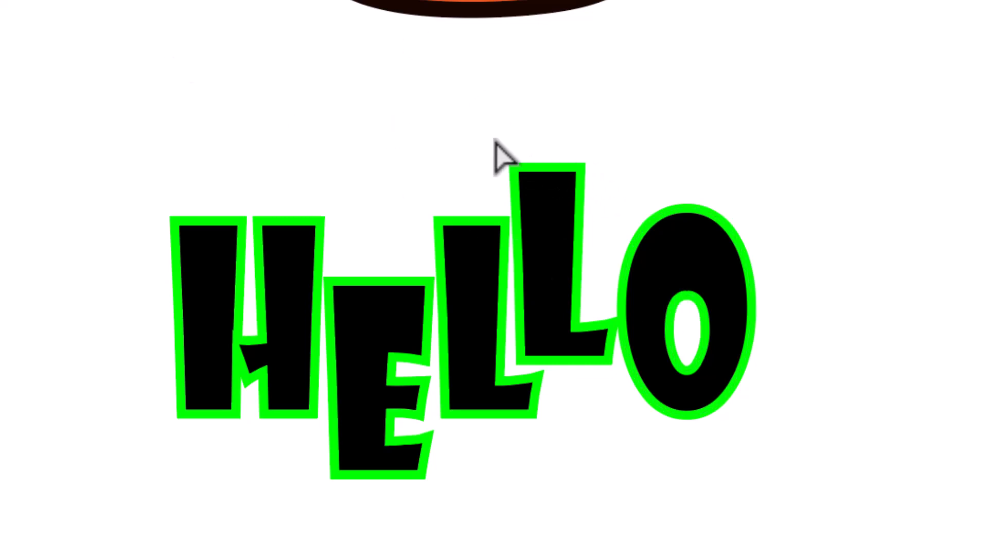
pyautogui.click(521, 181)
pyautogui.moveTo(522, 181)
pyautogui.mouseDown()
pyautogui.moveTo(512, 140)
pyautogui.moveTo(519, 174)
pyautogui.mouseUp()
pyautogui.moveTo(442, 98); pyautogui.dragTo(576, 64)
# - Save the document on the computer as pumpkin.ai in the Demos folder, in Adobe Illustrator format with Illustrator 2020 compatibility
pyautogui.press('z')
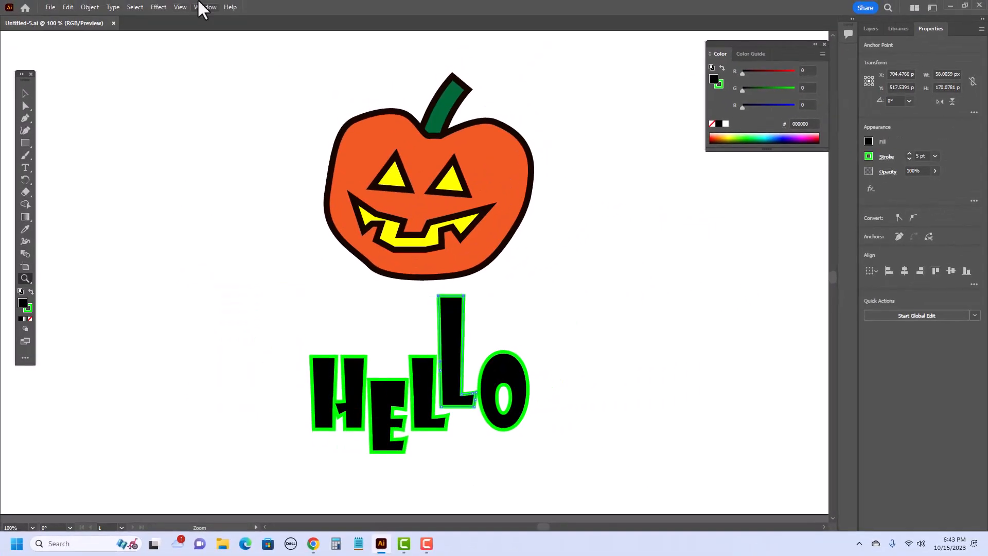
pyautogui.scroll(-1, 192, 41)
pyautogui.scroll(1, 121, 63)
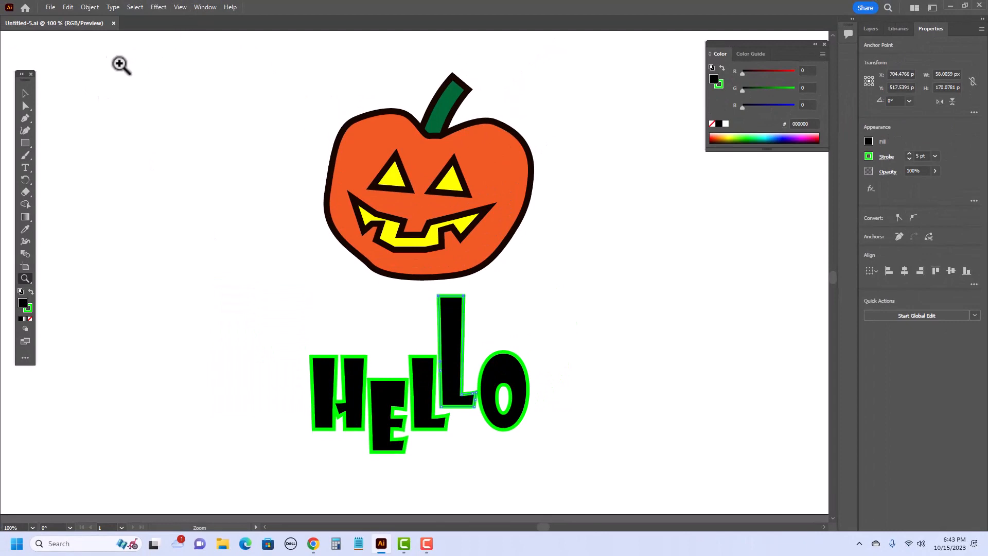
pyautogui.click(51, 8)
pyautogui.click(82, 115)
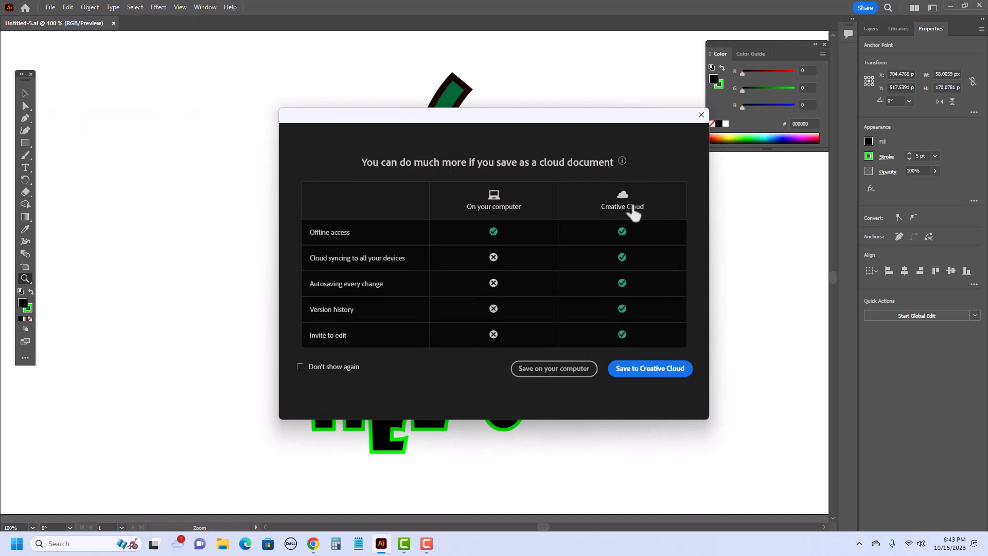
pyautogui.click(551, 373)
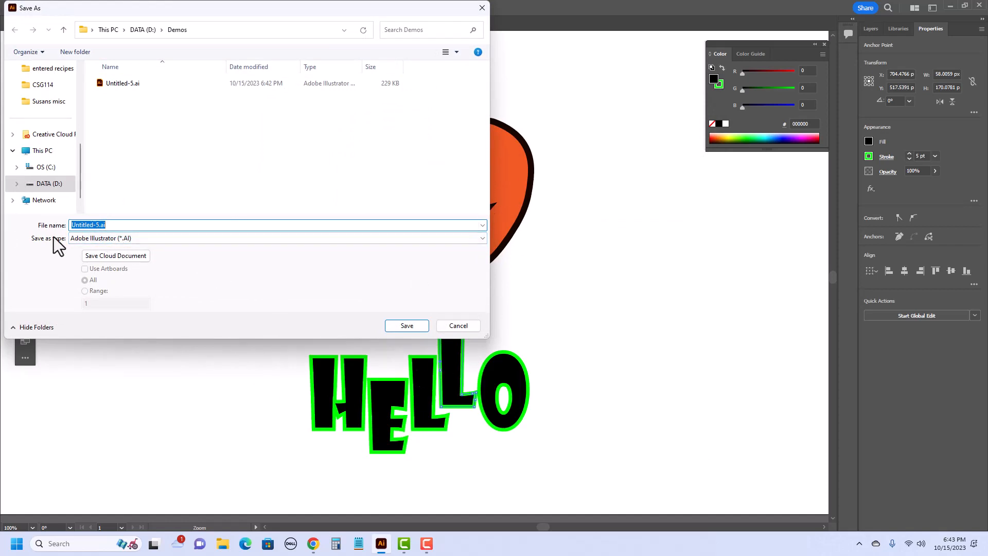
pyautogui.click(77, 225)
pyautogui.moveTo(97, 225); pyautogui.dragTo(62, 219)
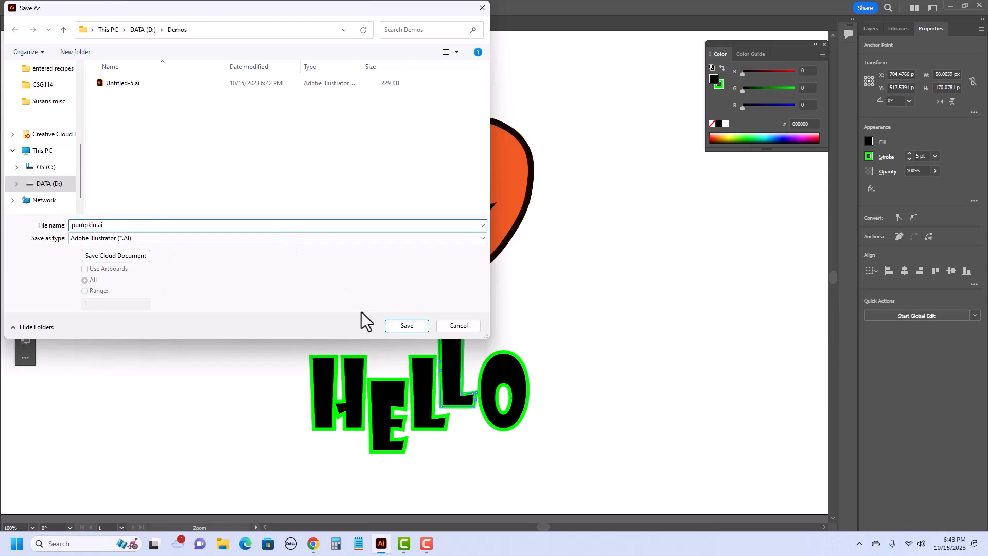
pyautogui.click(407, 327)
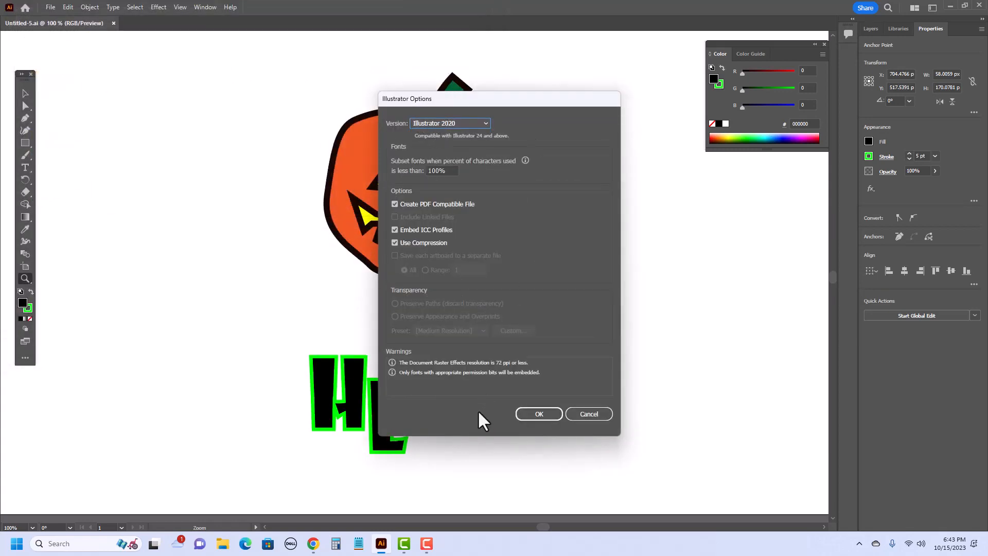
pyautogui.click(535, 419)
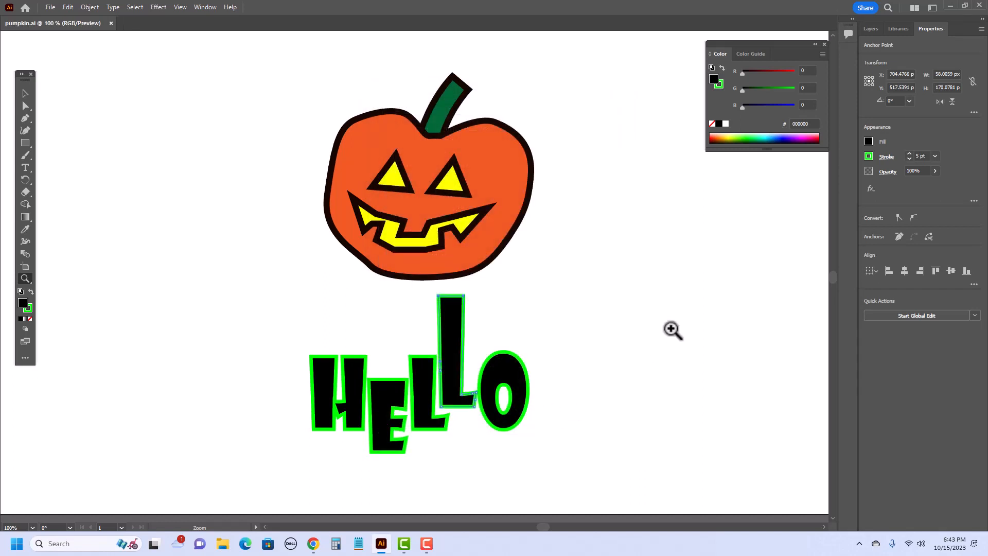